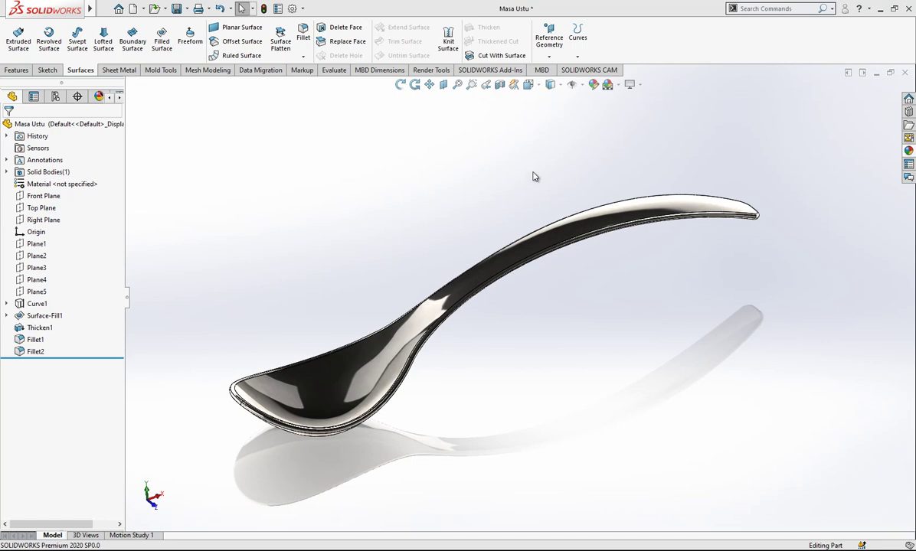
Create a new part document and start a sketch on the Right Plane.
click(133, 9)
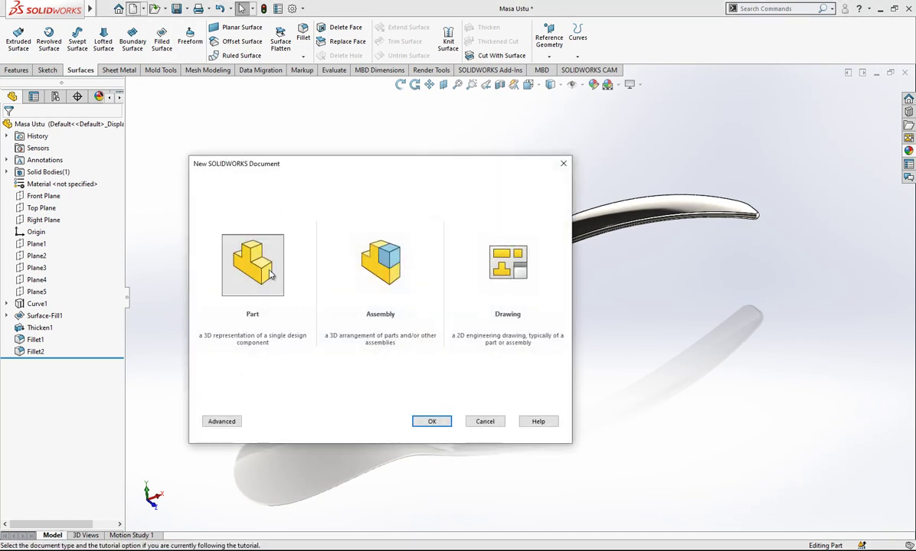
click(433, 422)
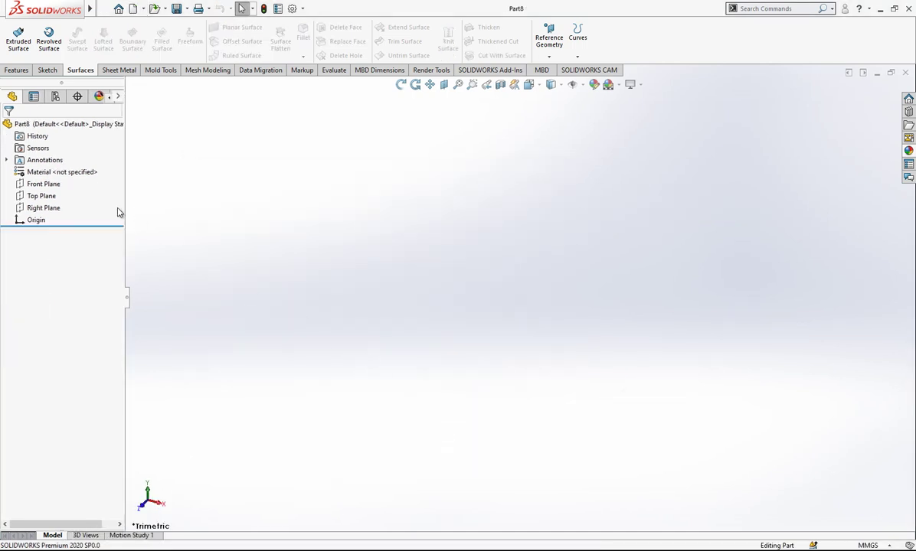
click(61, 207)
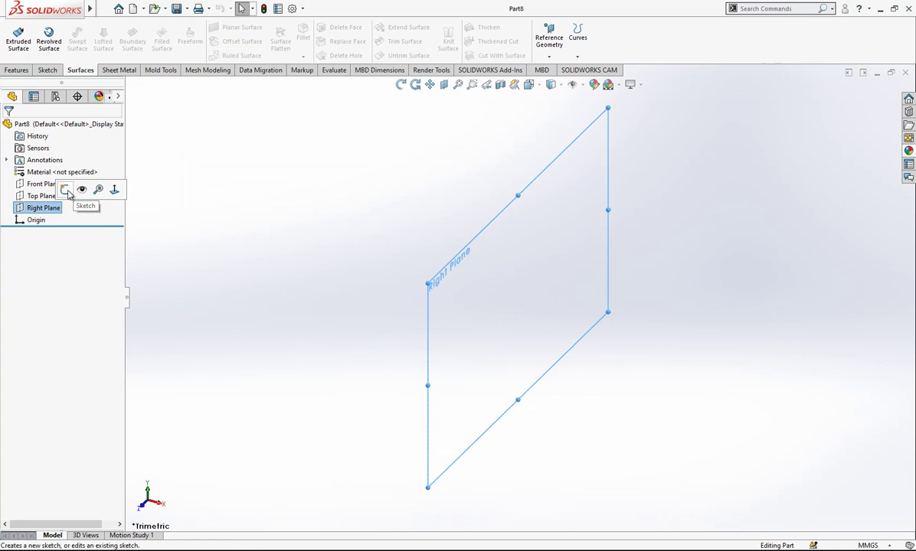
click(65, 190)
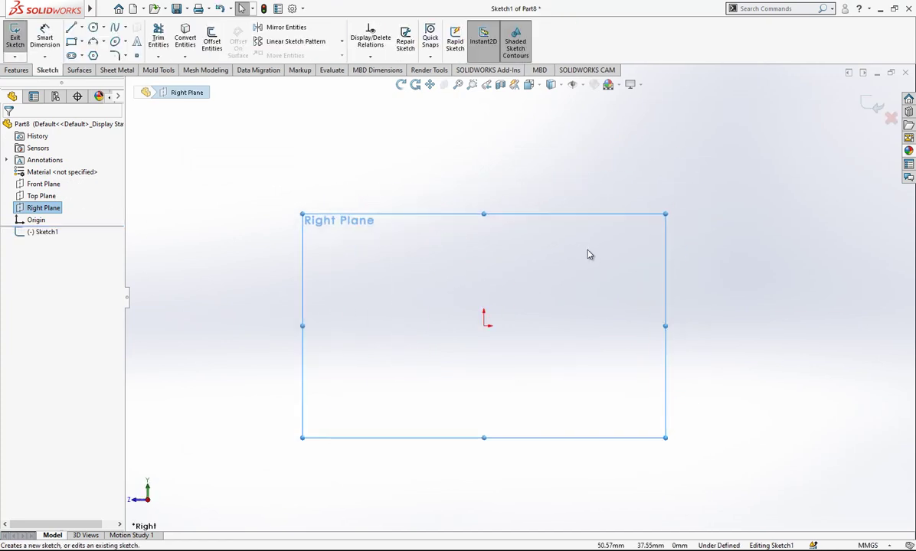
Draw a single horizontal line from the origin toward the right for the handle side.
click(70, 29)
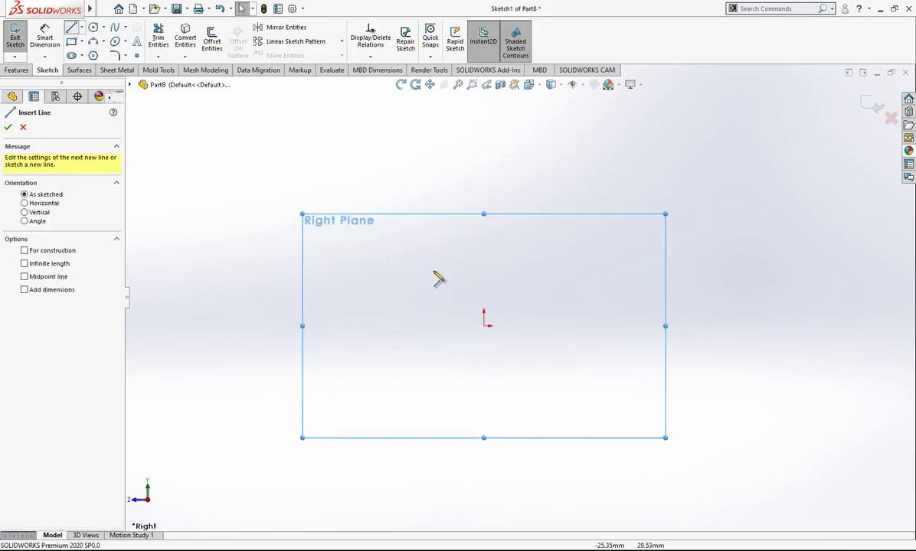
click(484, 326)
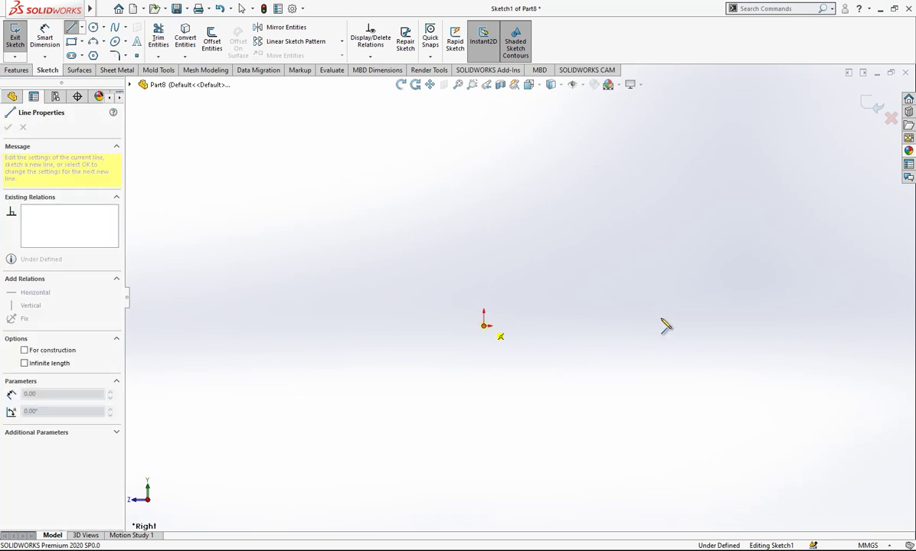
click(719, 326)
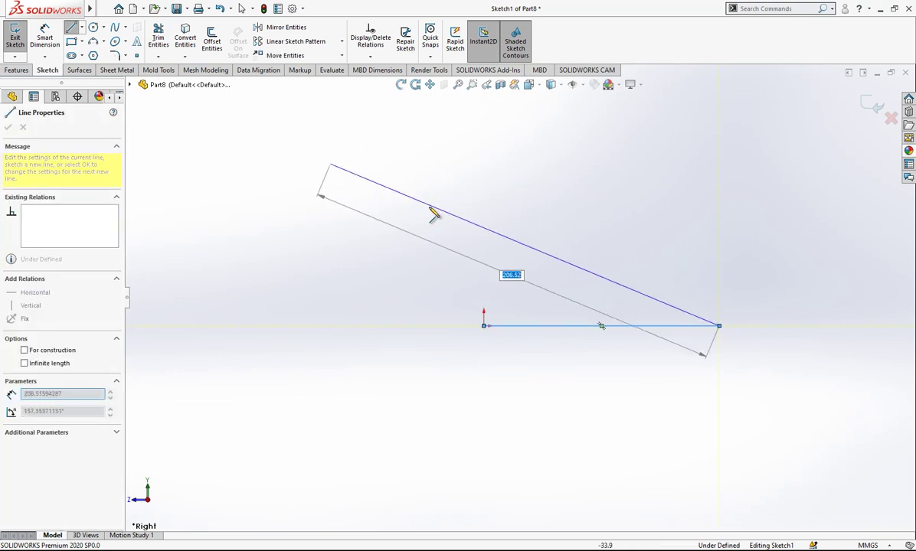
right_click(433, 211)
key(Escape)
key(Escape)
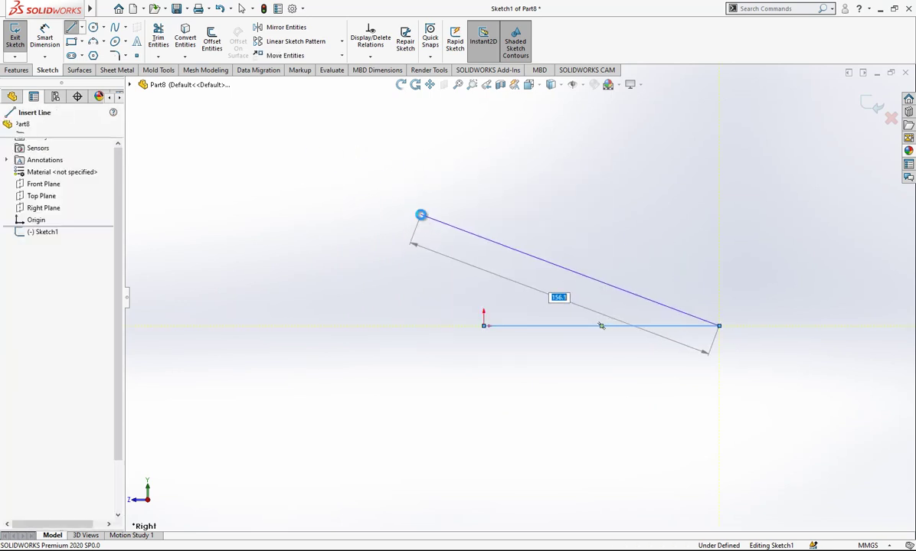
Draw a horizontal line about 42 mm long leftward from the origin and convert both lines to construction geometry.
click(70, 28)
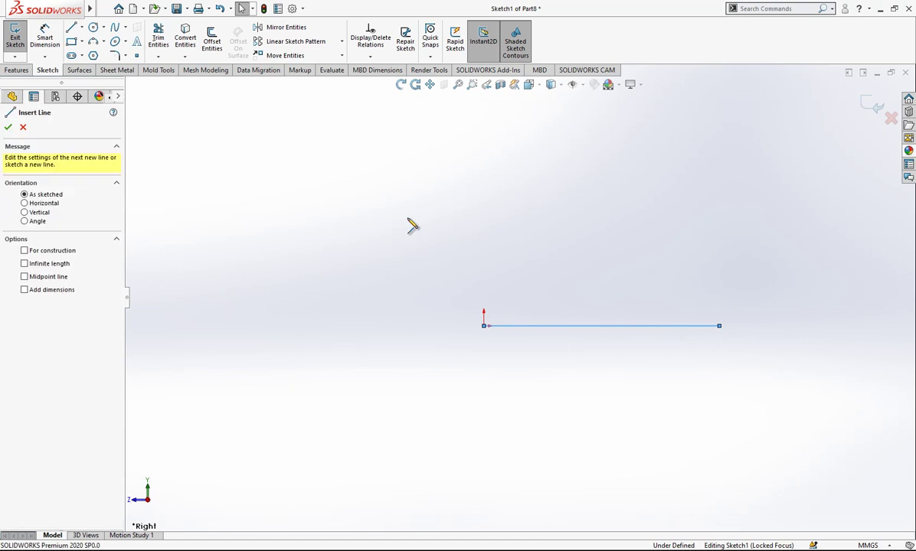
click(483, 326)
click(398, 326)
key(Escape)
scroll(619, 289, down, 1)
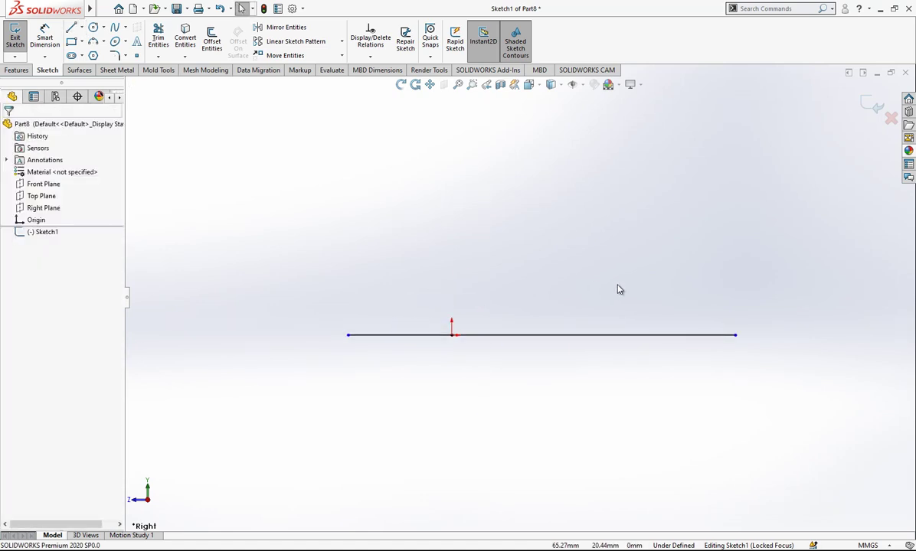
drag(807, 239, 255, 444)
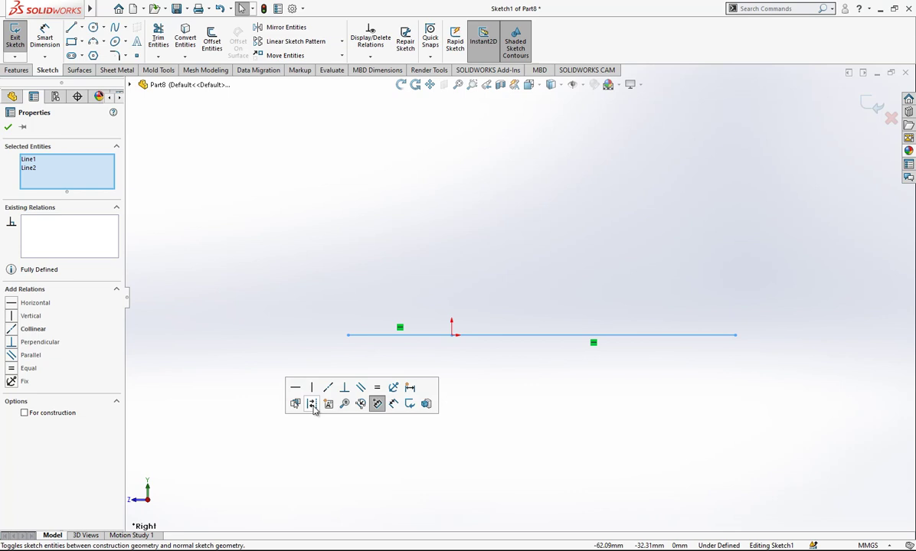
click(315, 405)
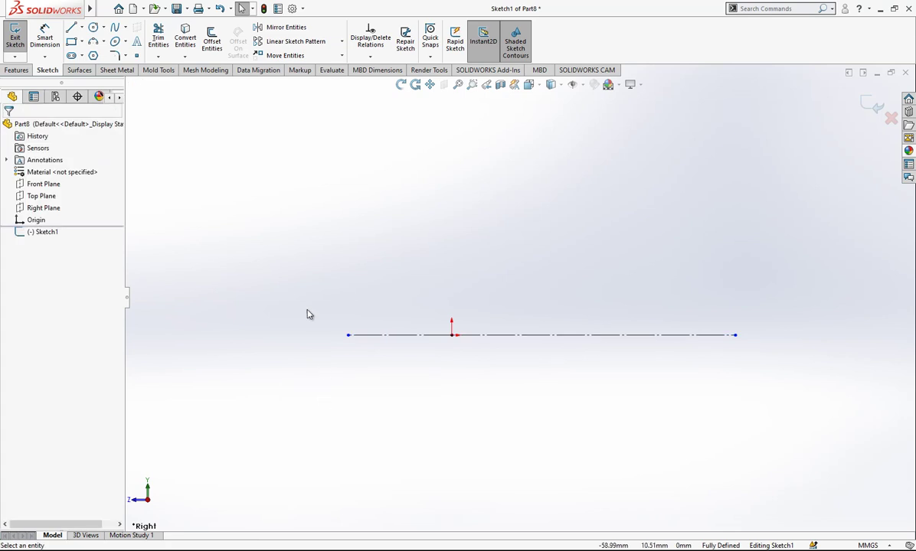
Dimension the construction line left of the origin to a length of 45 mm.
click(44, 37)
click(406, 338)
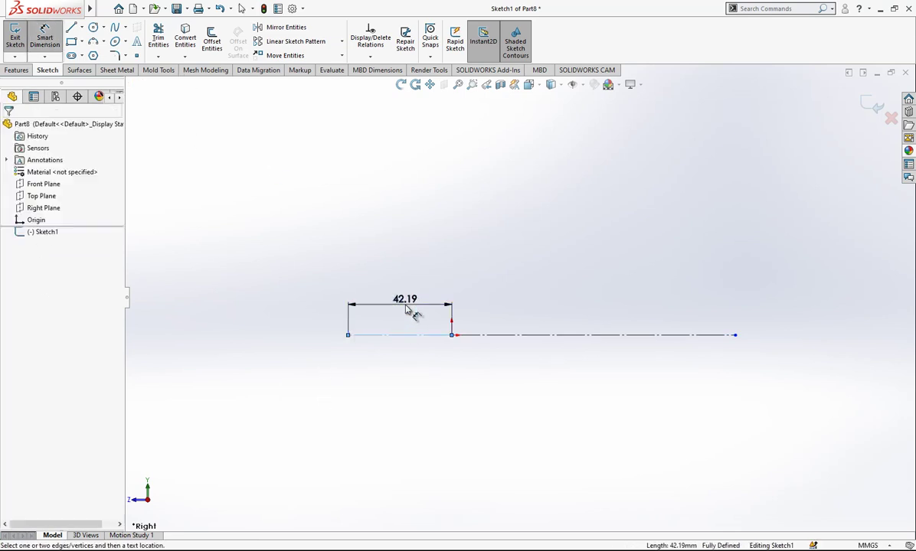
click(406, 309)
text(45)
key(Return)
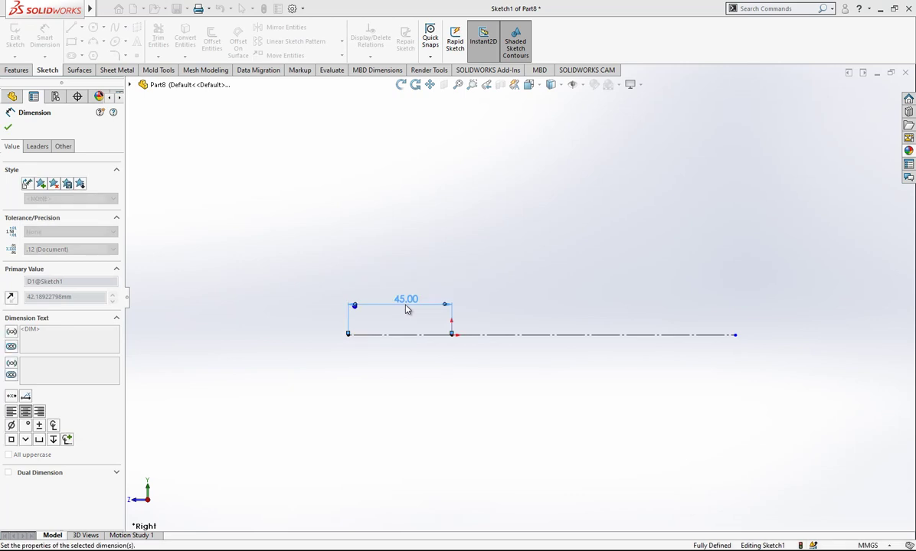
key(Escape)
Dimension the construction line right of the origin to a length of 105 mm.
click(564, 340)
click(553, 388)
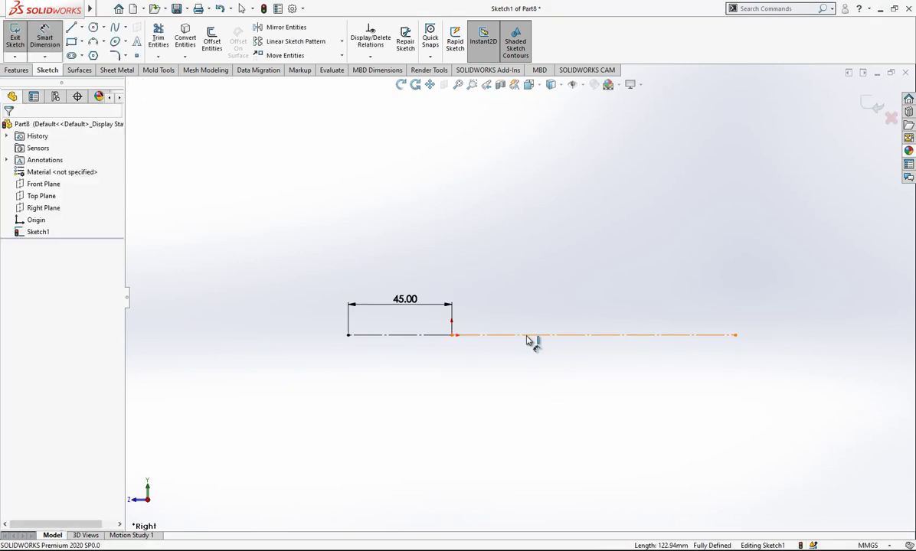
click(528, 341)
click(535, 370)
key(Return)
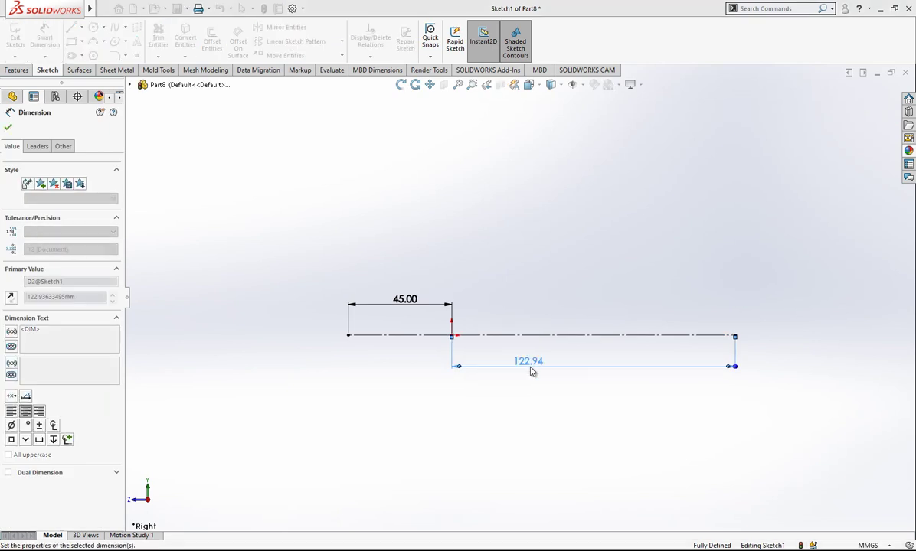
click(453, 317)
key(Escape)
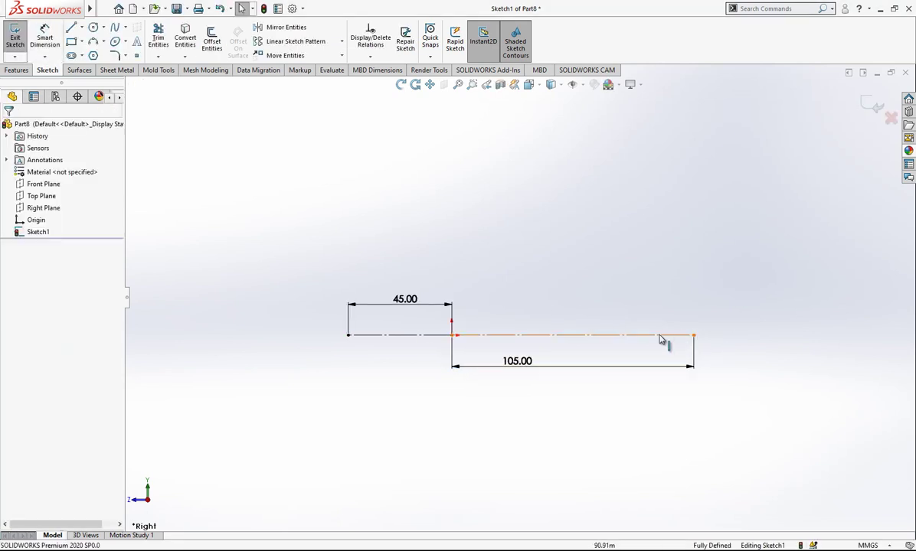
Draw a downward-bulging three-point arc of about 37 mm radius from the left construction line's outer end to the origin.
scroll(694, 297, down, 1)
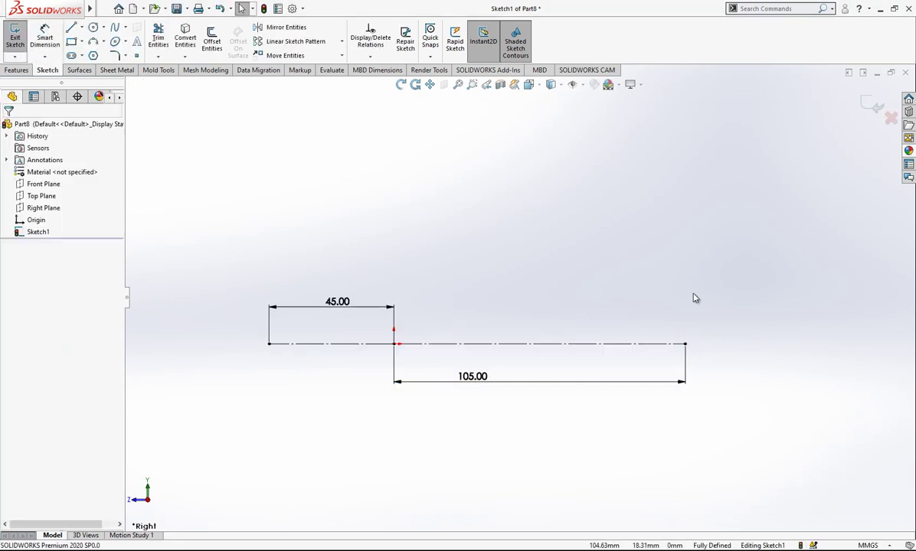
click(93, 42)
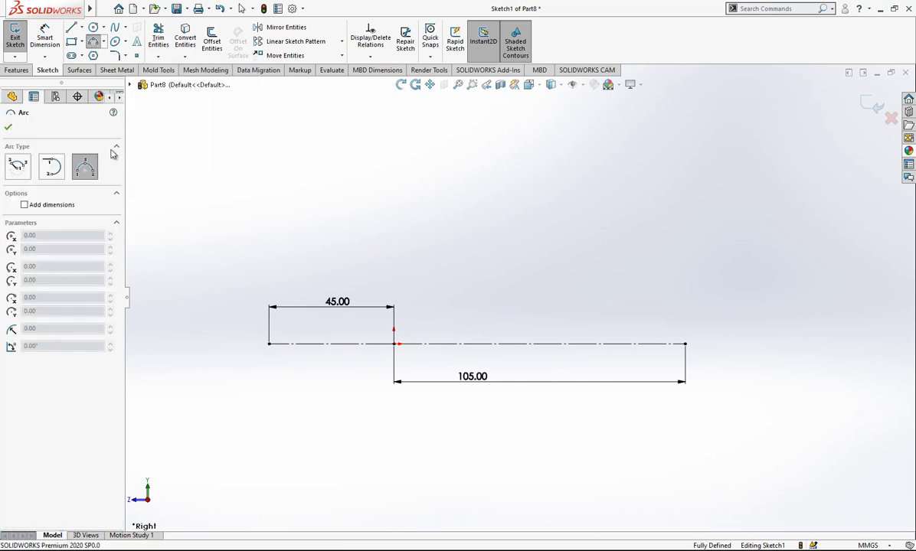
click(269, 344)
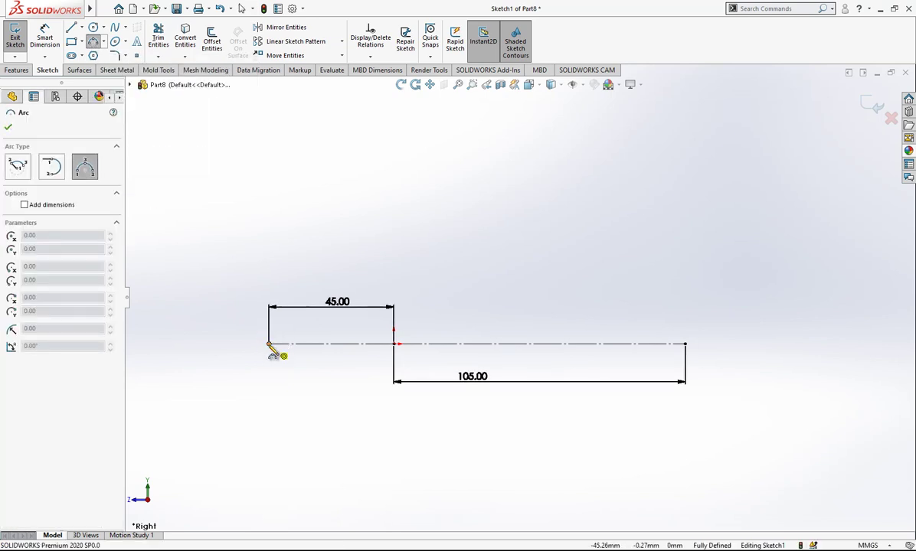
click(393, 344)
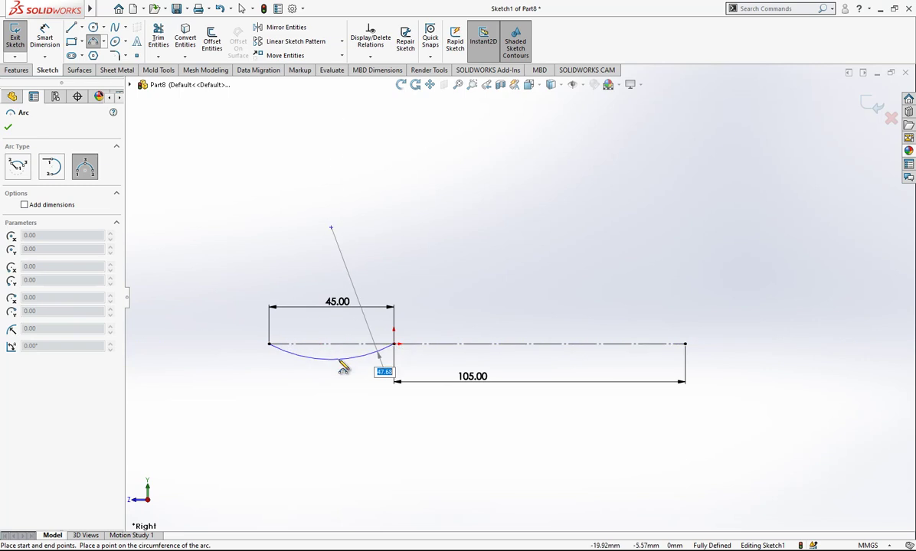
click(331, 365)
Draw an upward-bulging three-point arc of about 125 mm radius from the origin to the right construction line's outer end.
click(393, 344)
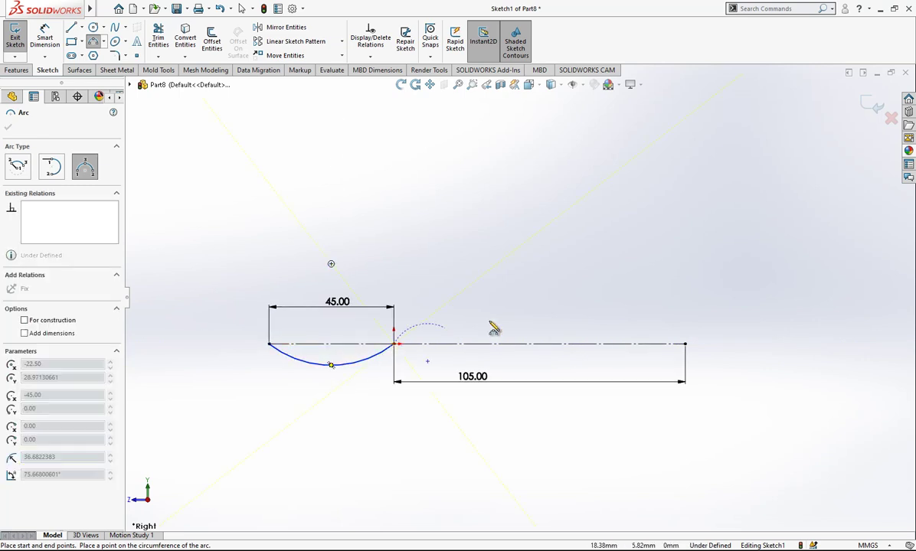
click(686, 344)
click(577, 315)
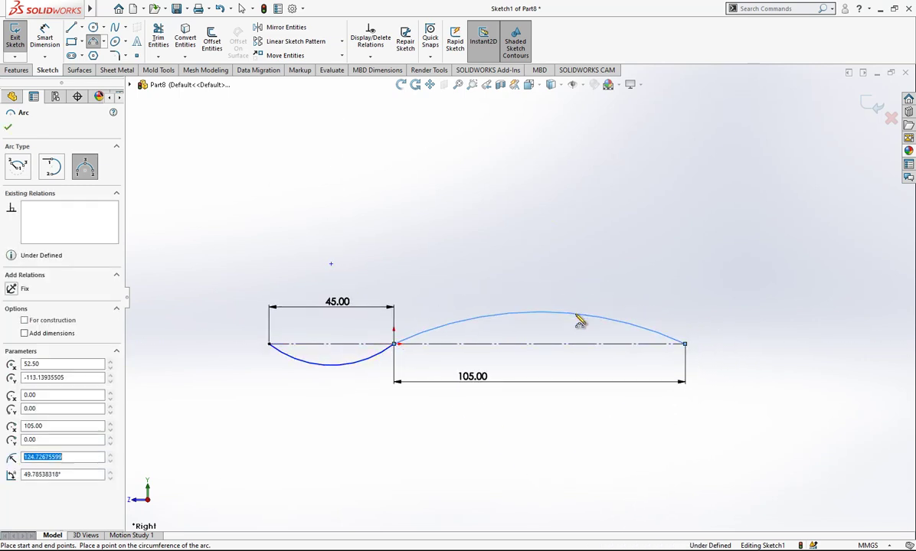
key(Escape)
click(538, 315)
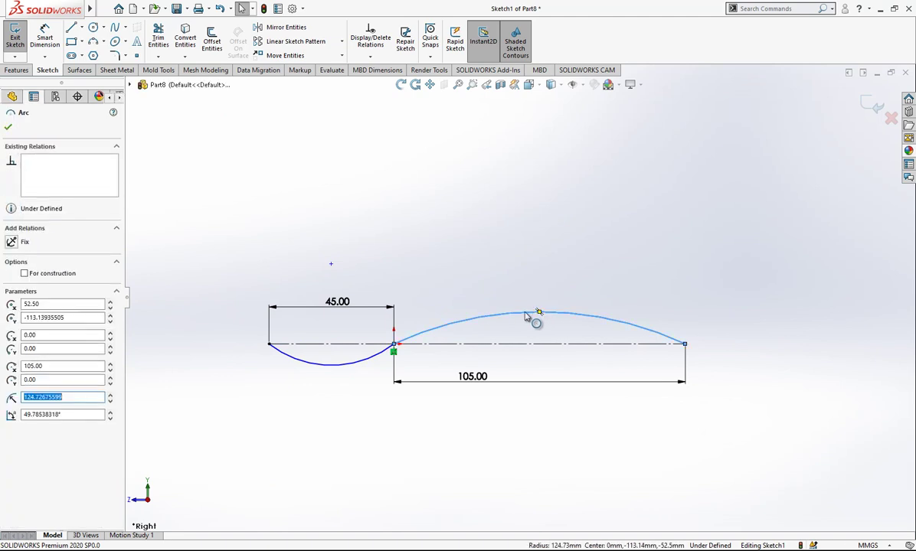
click(484, 275)
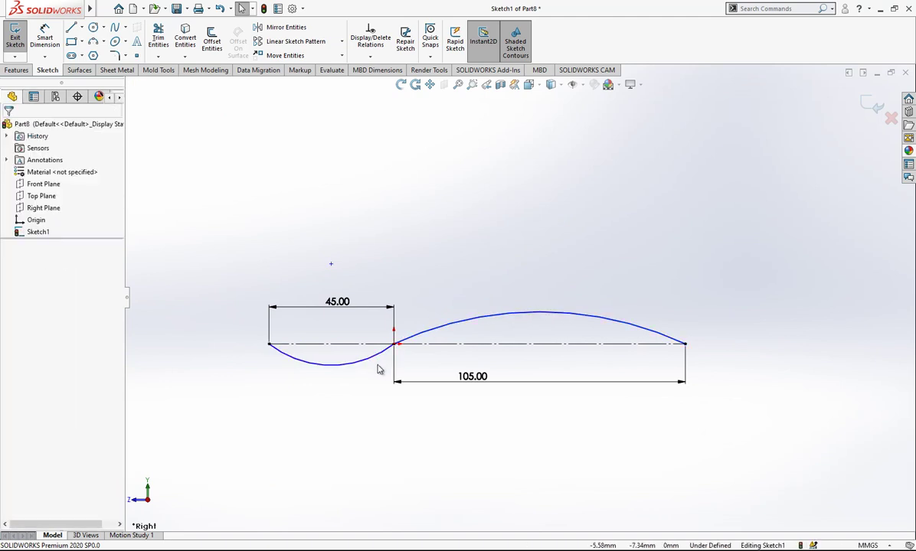
Add a tangent relation between the two arcs meeting at the origin.
click(368, 362)
ctrl+click(425, 337)
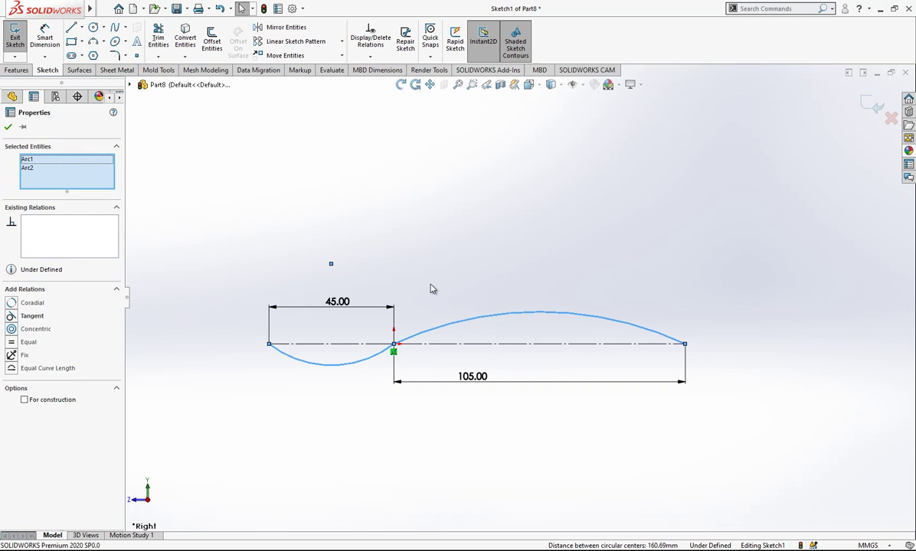
click(28, 316)
click(485, 218)
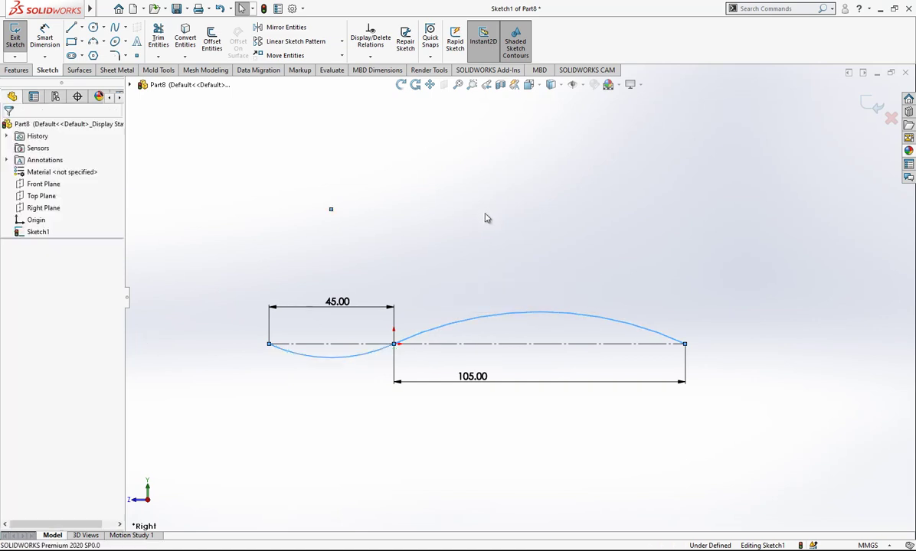
Dimension the left arc with a radius of 45 mm and exit the sketch.
click(45, 38)
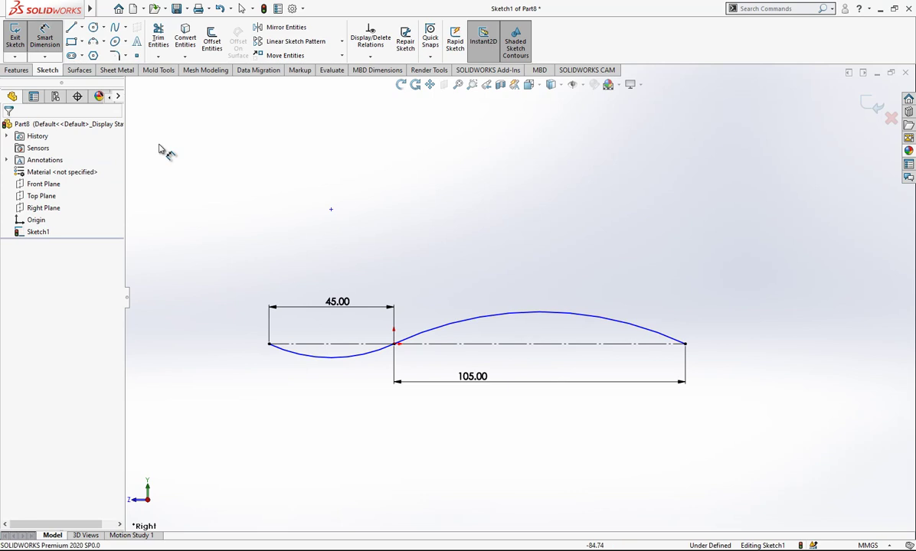
click(347, 366)
click(366, 411)
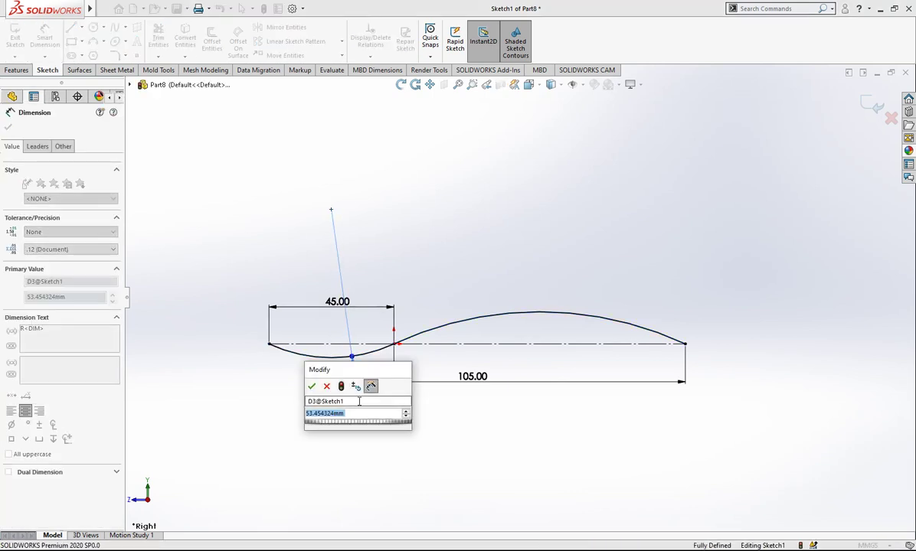
text(45)
key(Return)
click(479, 236)
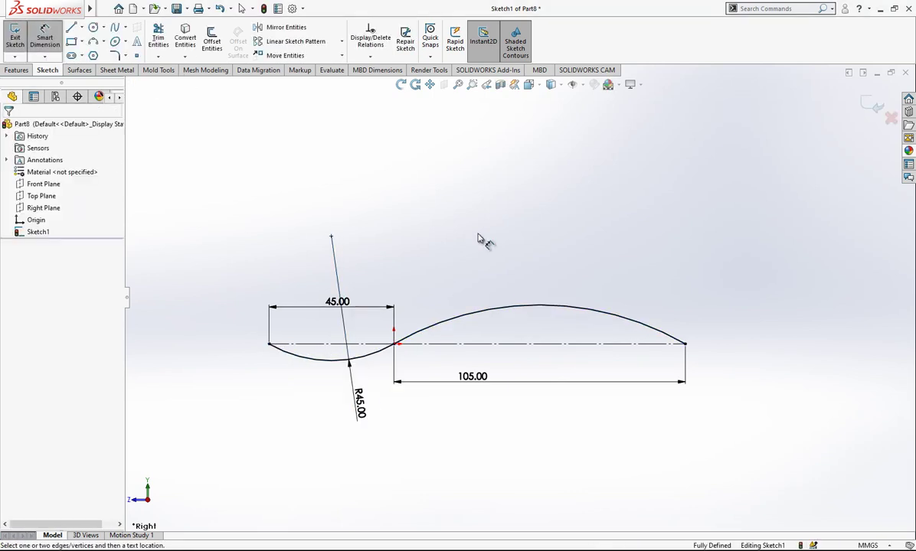
scroll(466, 222, up, 2)
scroll(458, 276, down, 1)
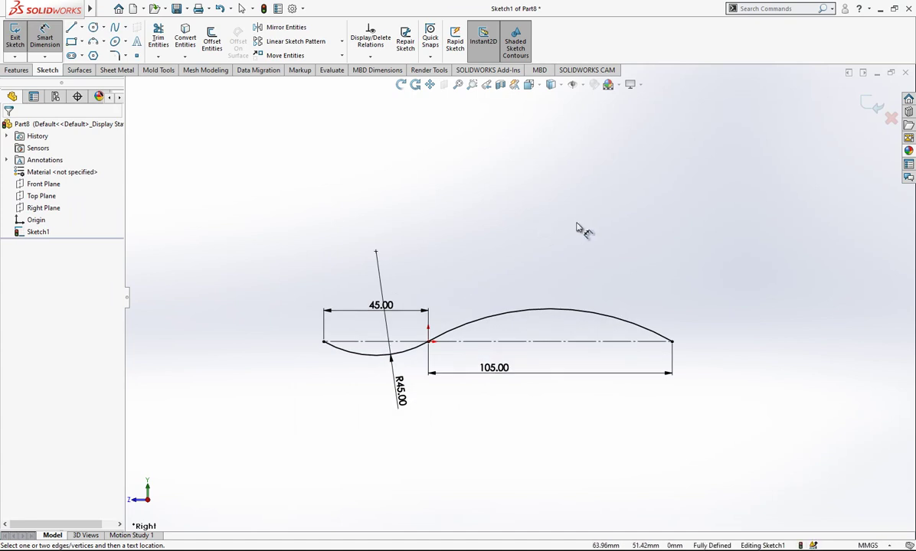
click(871, 107)
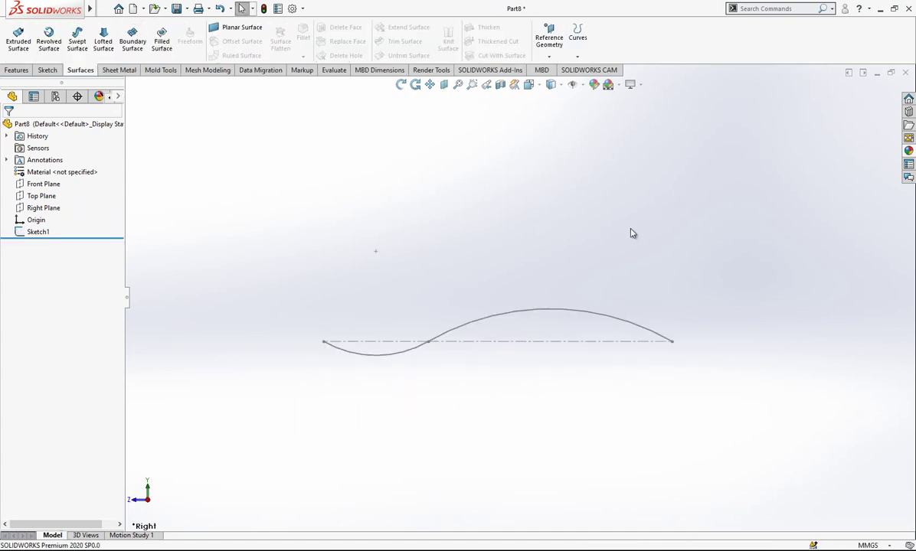
Start a new sketch on the Top Plane.
click(44, 198)
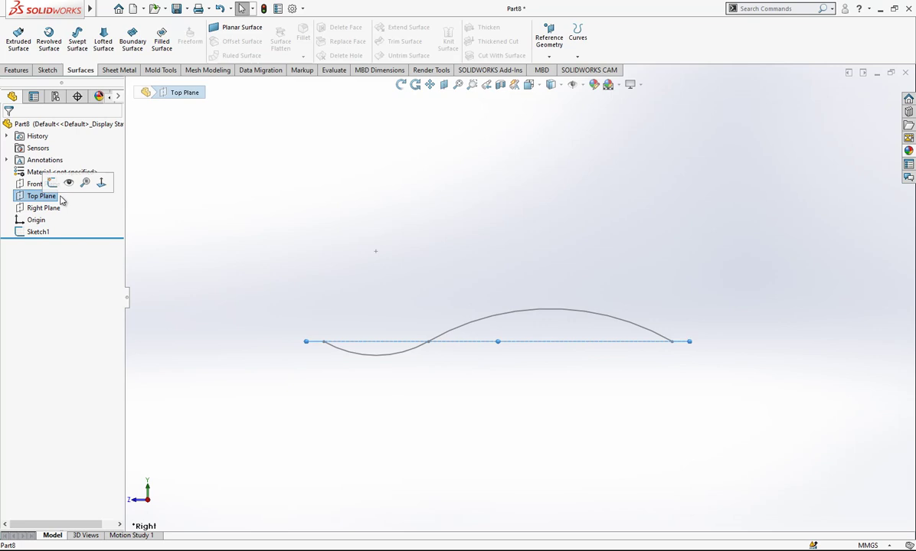
middle_drag(520, 256, 527, 325)
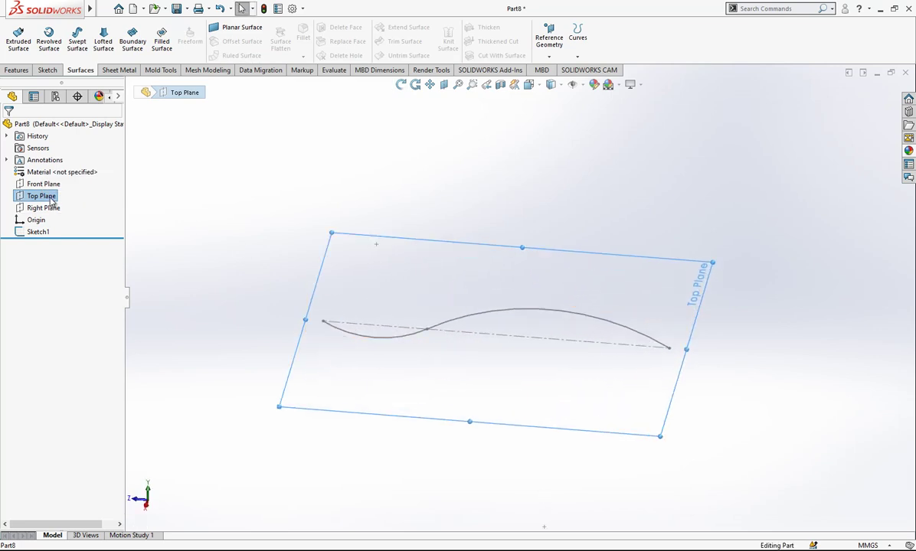
right_click(49, 195)
click(60, 182)
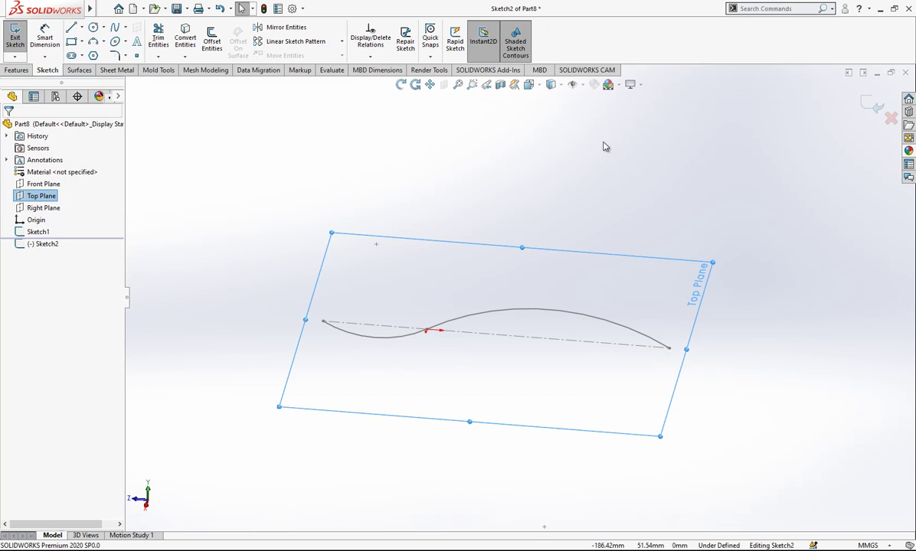
Draw a construction line about 150 mm long between the two outer ends of the side profile.
key(space)
click(424, 247)
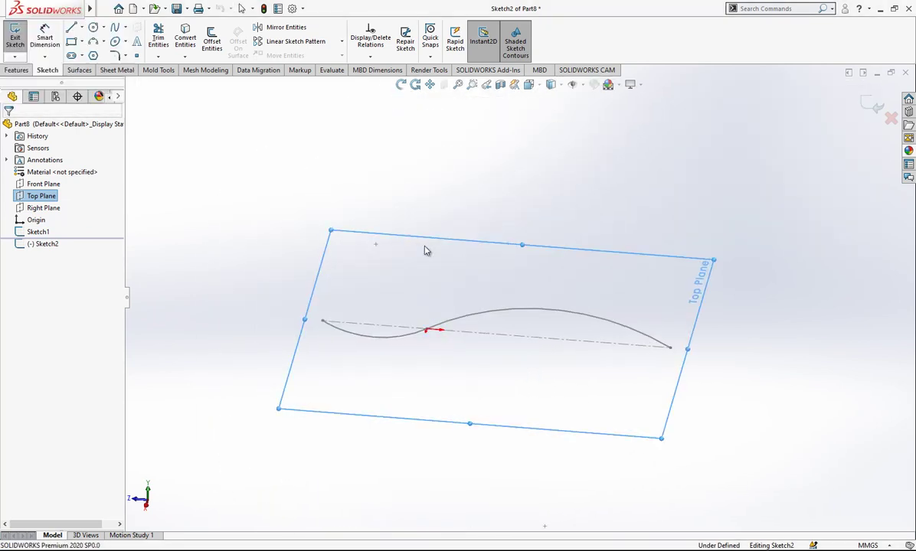
scroll(501, 280, down, 2)
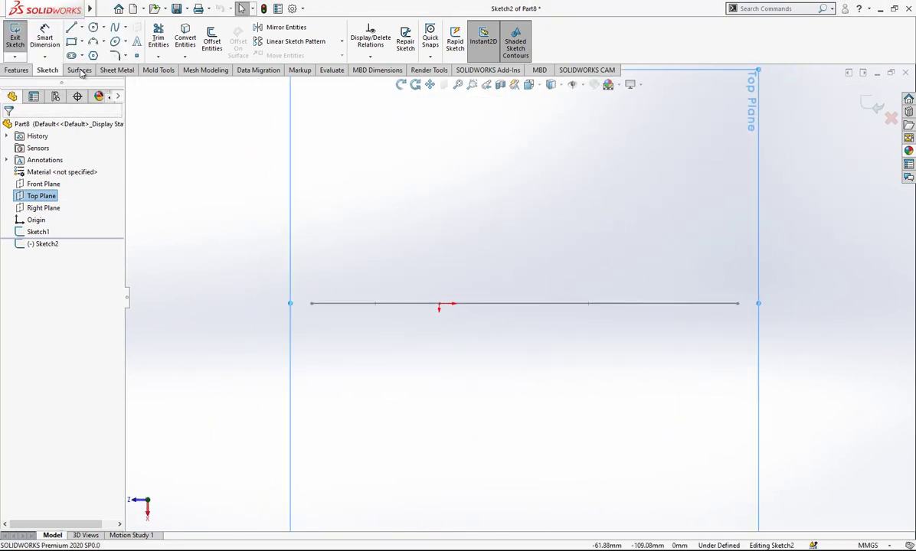
click(72, 28)
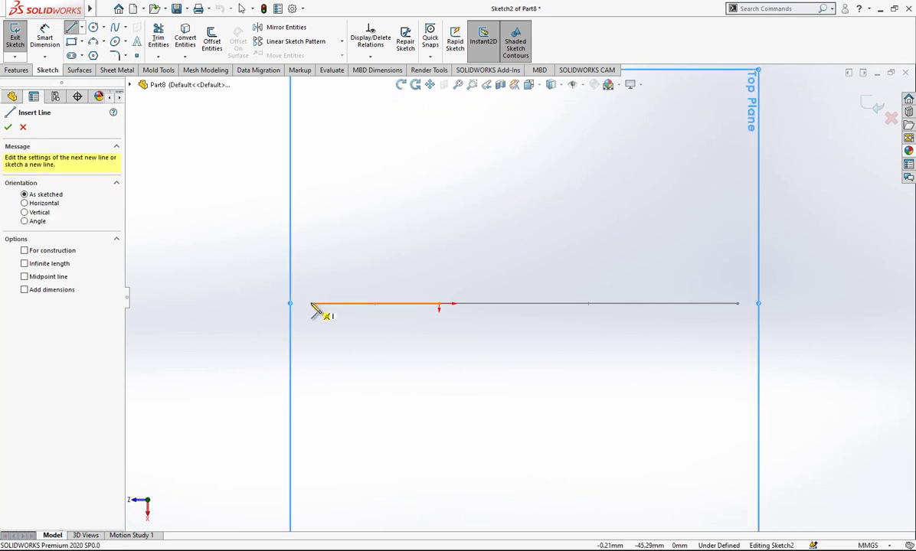
middle_drag(537, 343, 525, 265)
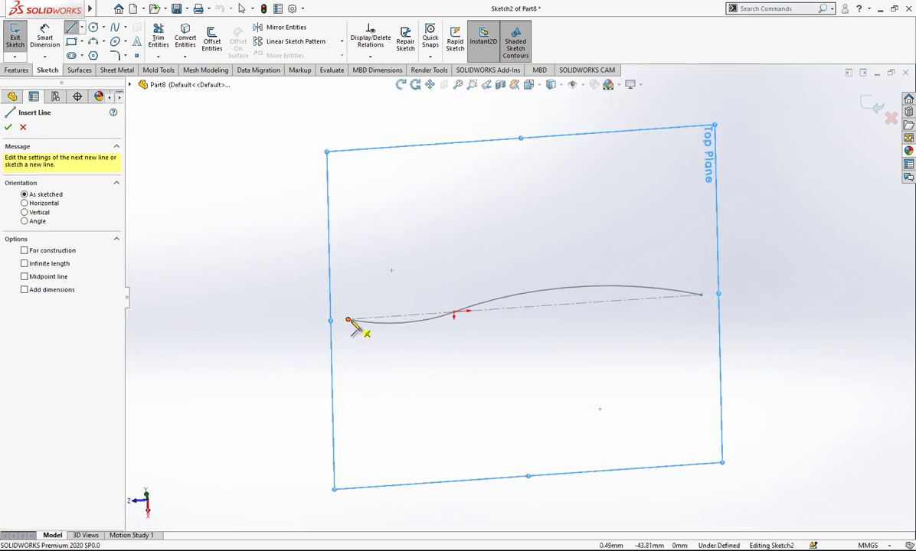
drag(349, 320, 701, 295)
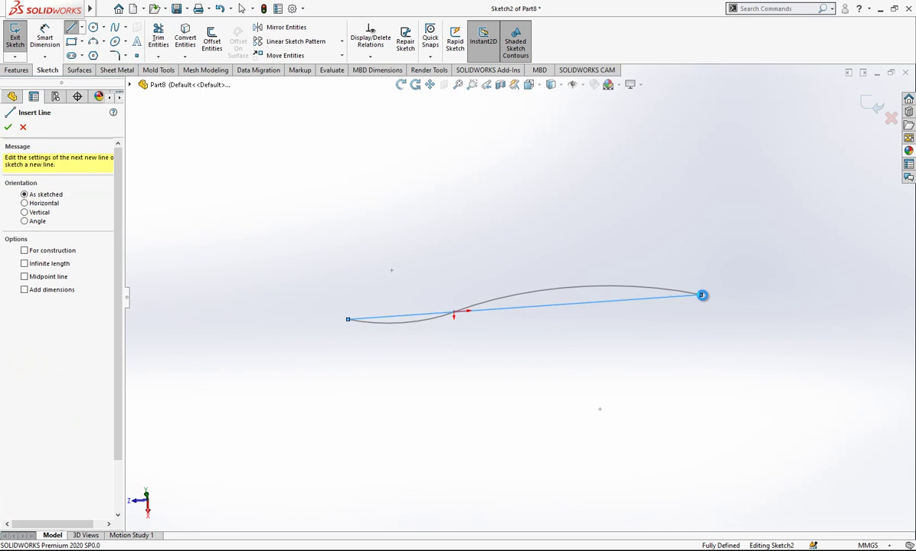
key(Escape)
click(614, 301)
click(601, 245)
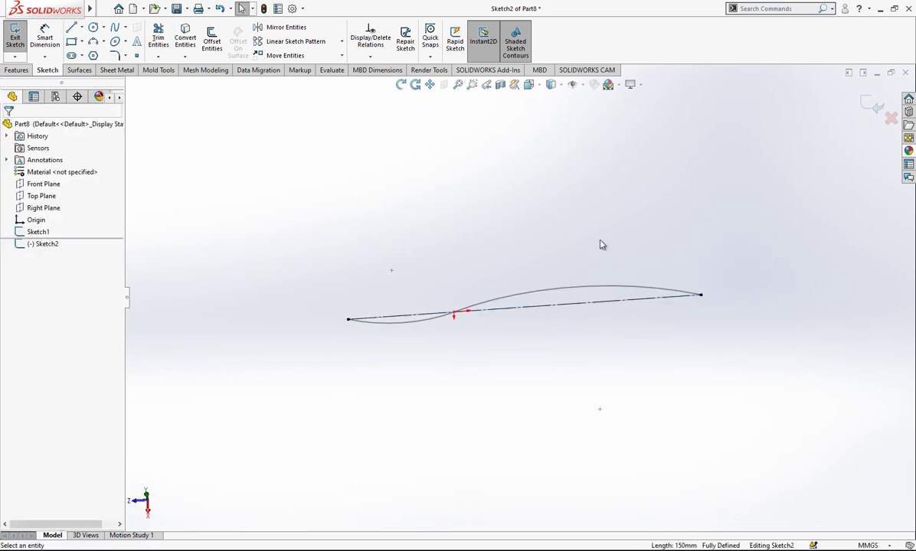
Draw a construction line about 13.3 mm long from the origin, perpendicular to the long construction line.
scroll(612, 238, down, 1)
key(l)
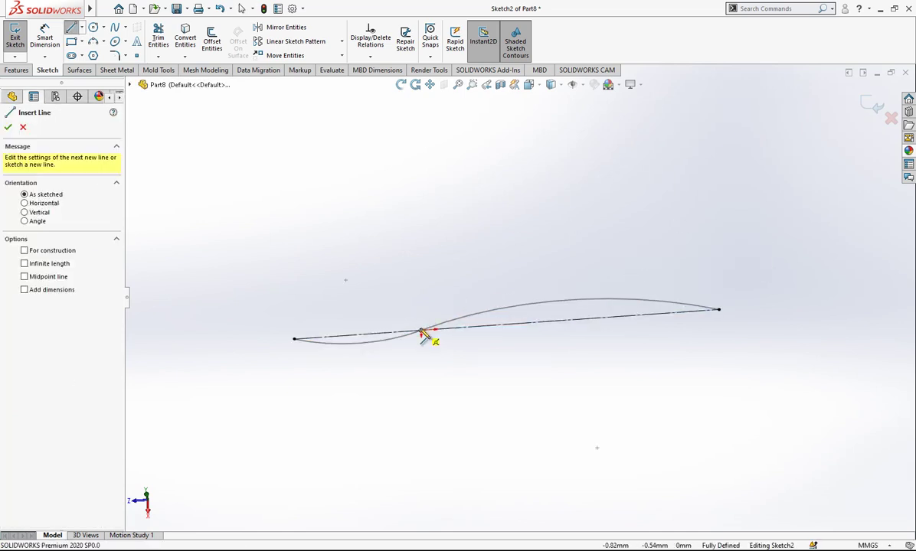
click(422, 335)
click(422, 299)
key(Escape)
click(420, 310)
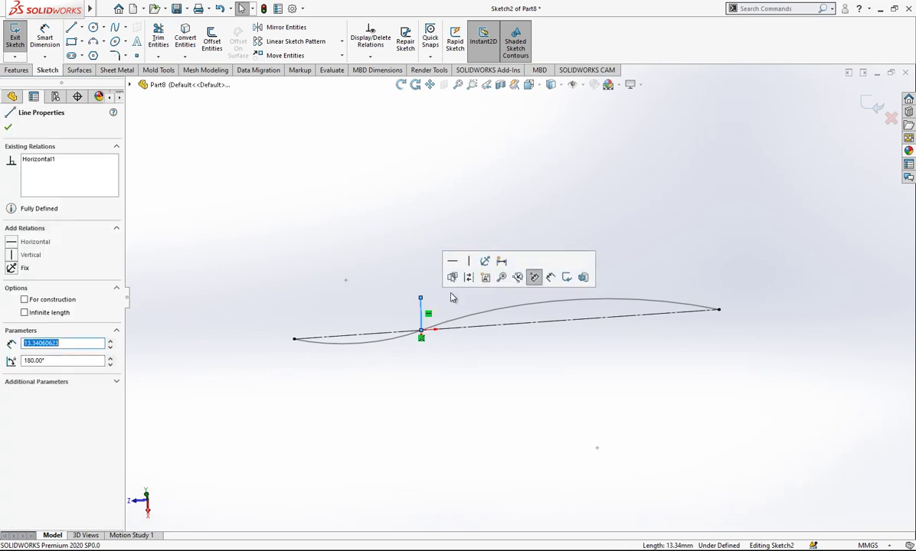
click(469, 285)
Draw a two-point spline from the long construction line's left end to the free end of the short construction line at the origin.
key(space)
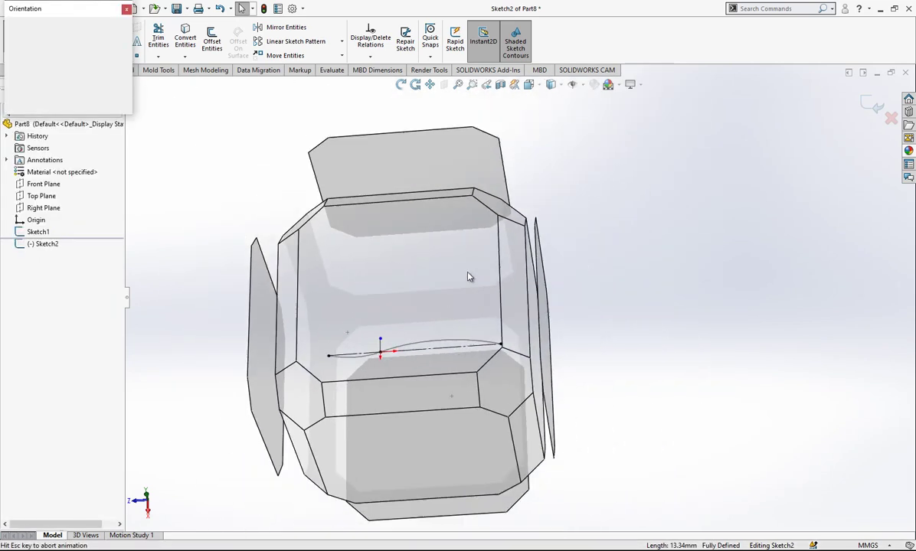
click(442, 287)
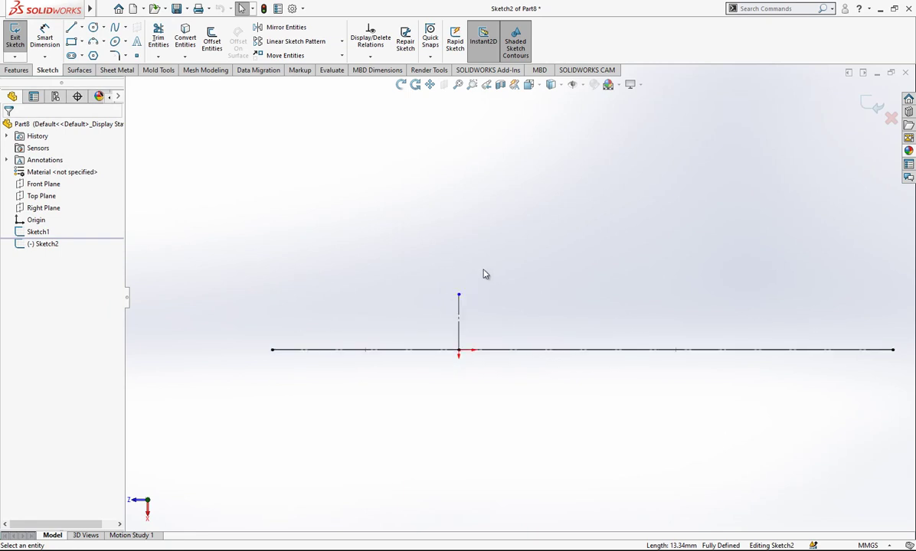
click(115, 29)
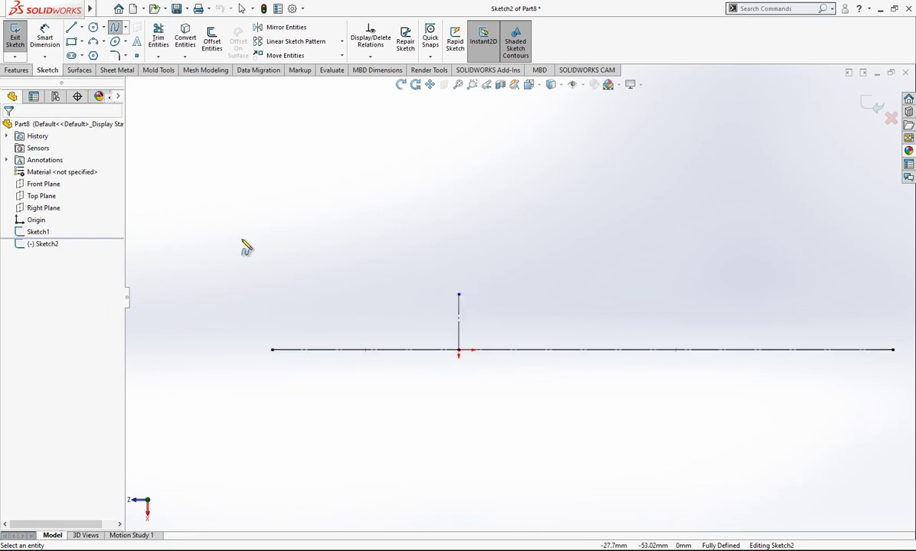
click(273, 350)
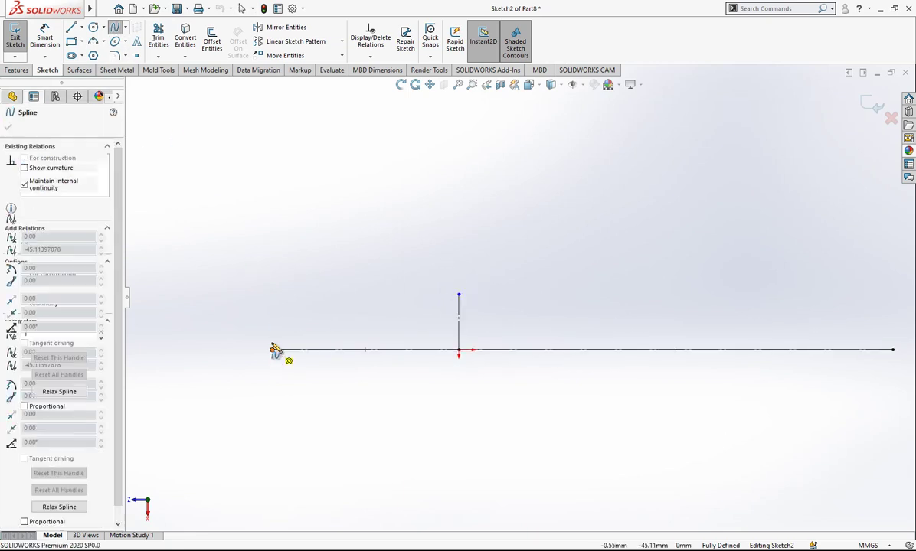
click(115, 31)
click(272, 350)
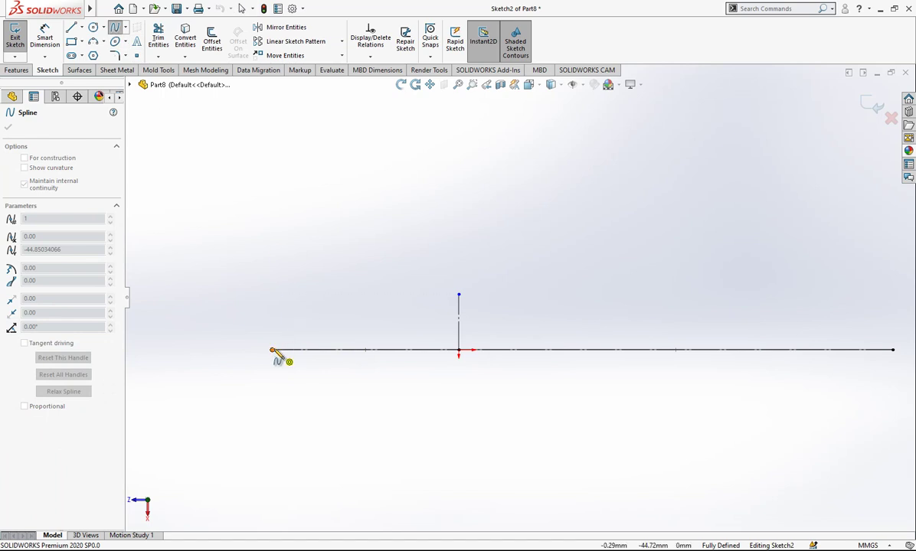
click(459, 296)
key(Escape)
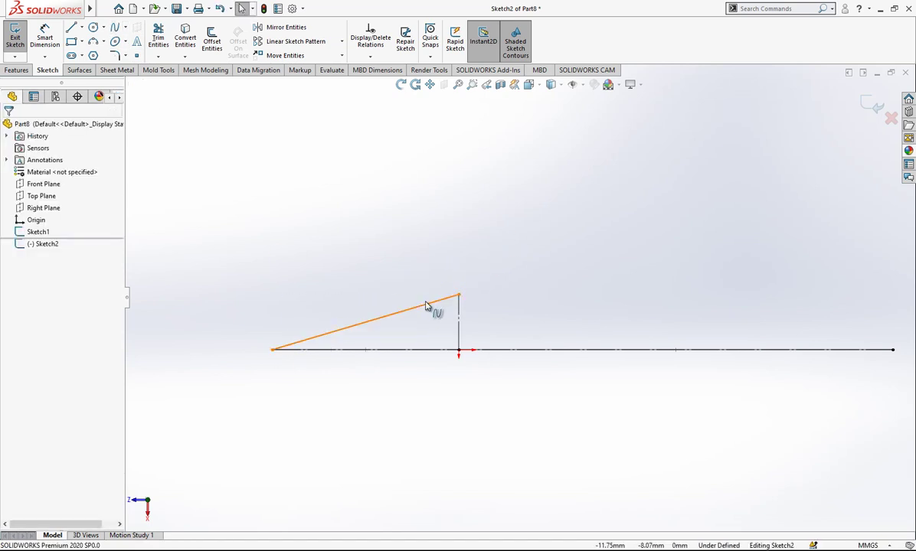
Shape the bowl spline into an outward-bulging curve with its end handles, making it start nearly perpendicular at the spoon tip.
click(417, 312)
drag(406, 316, 398, 251)
drag(335, 295, 271, 285)
click(263, 176)
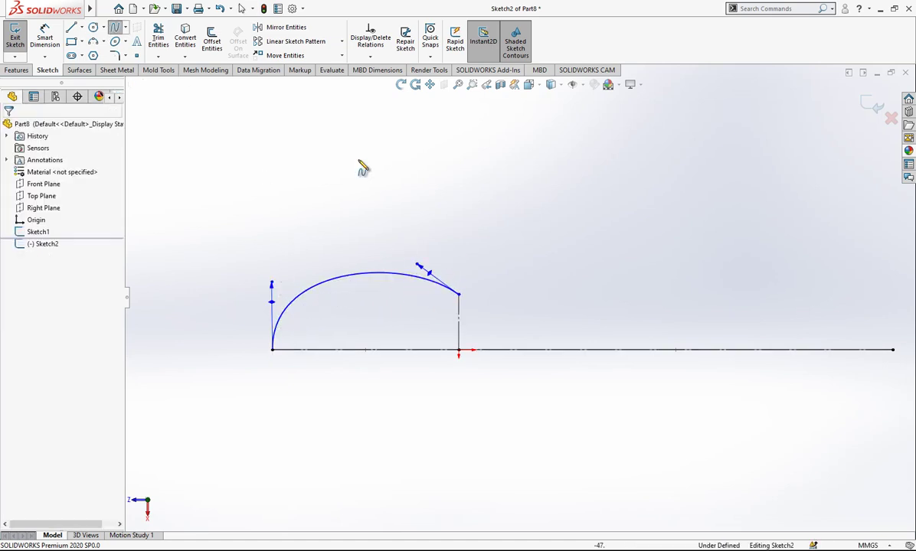
Draw a two-point handle spline from the bowl spline's end to a point about 7.8 mm above the long construction line's right end.
click(466, 299)
scroll(520, 298, up, 3)
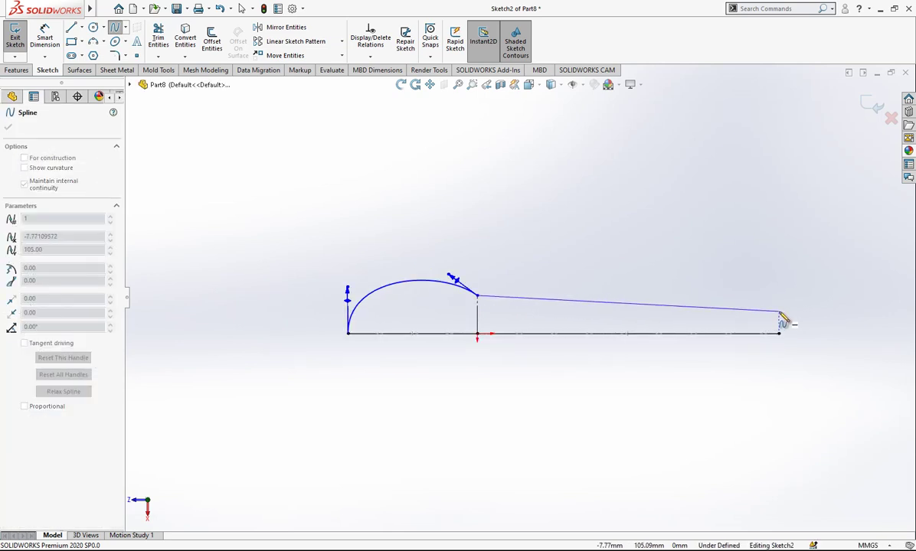
double_click(775, 314)
scroll(796, 304, down, 2)
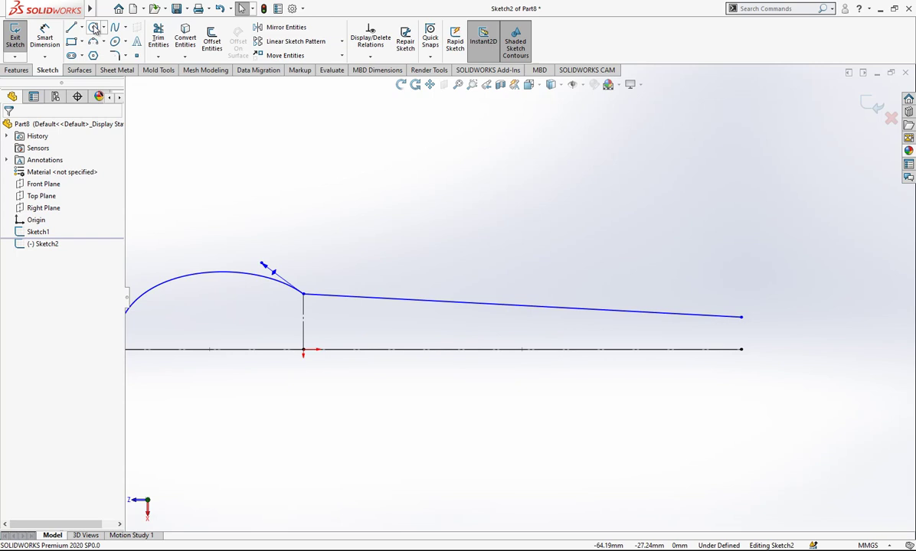
Draw a construction line joining the long construction line's right end to the handle spline's end.
click(72, 27)
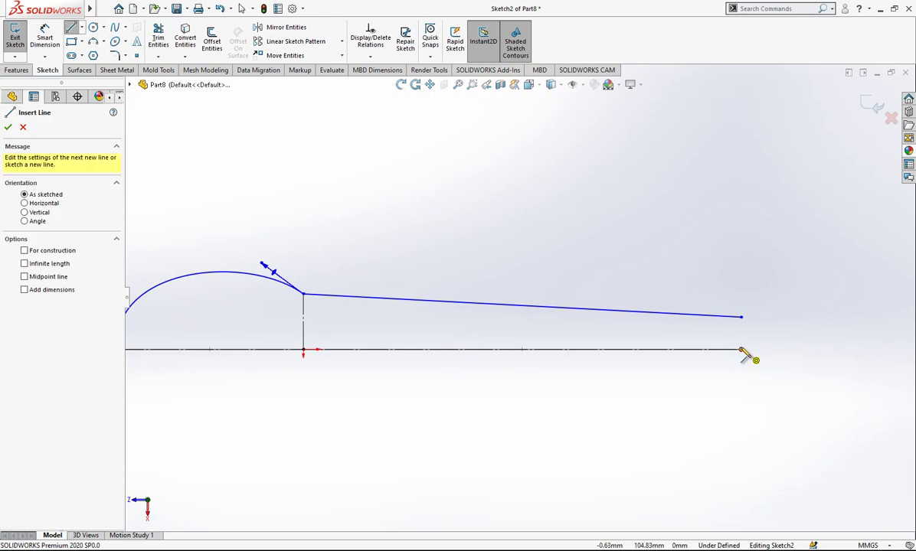
drag(742, 352, 741, 317)
key(Escape)
click(742, 334)
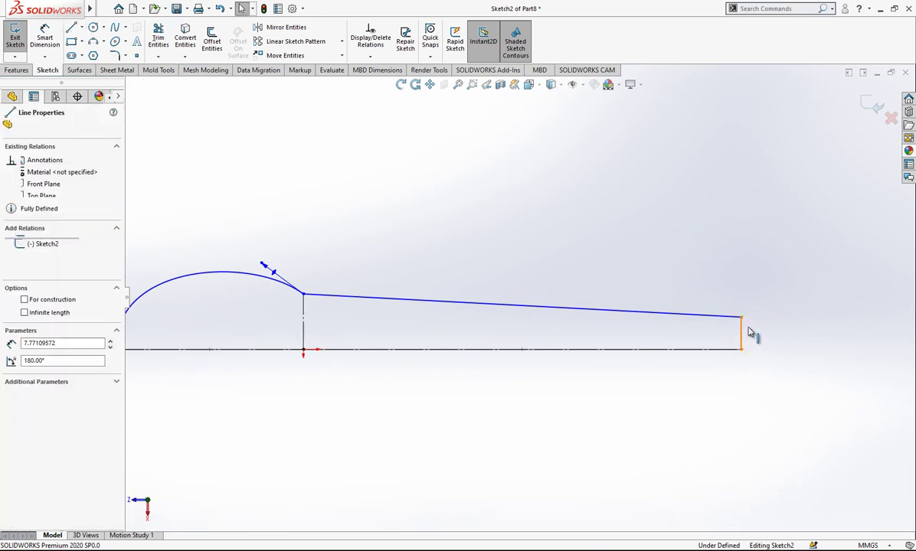
click(785, 298)
Dimension the short construction line at the origin to 8 mm.
scroll(789, 319, up, 1)
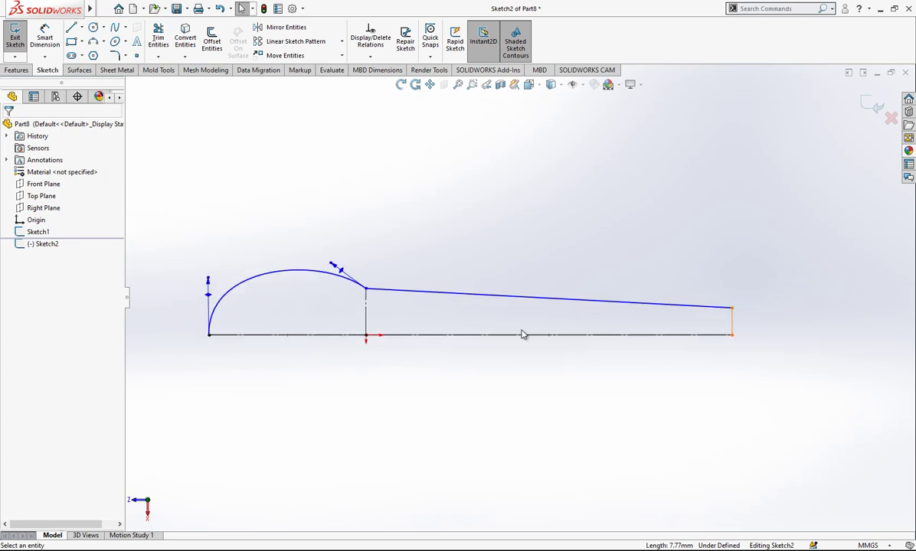
click(50, 37)
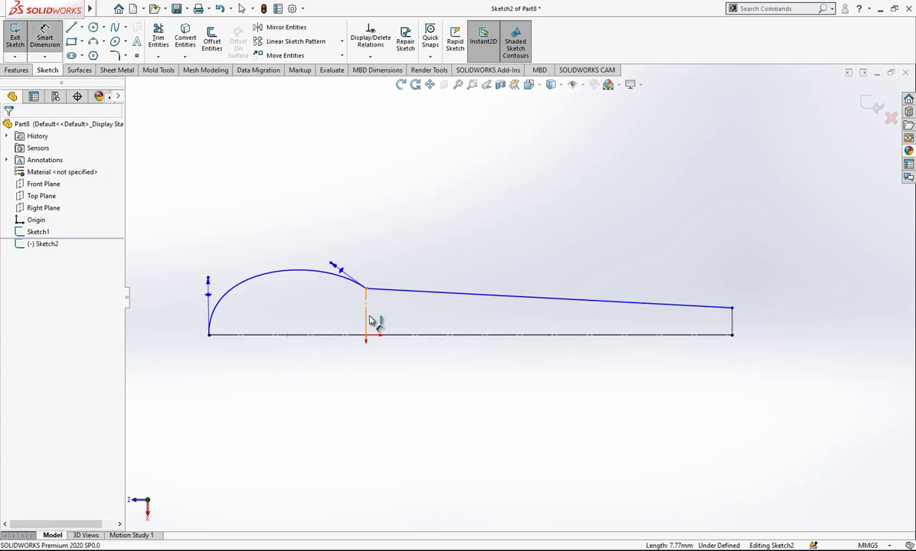
click(370, 320)
click(388, 377)
key(Return)
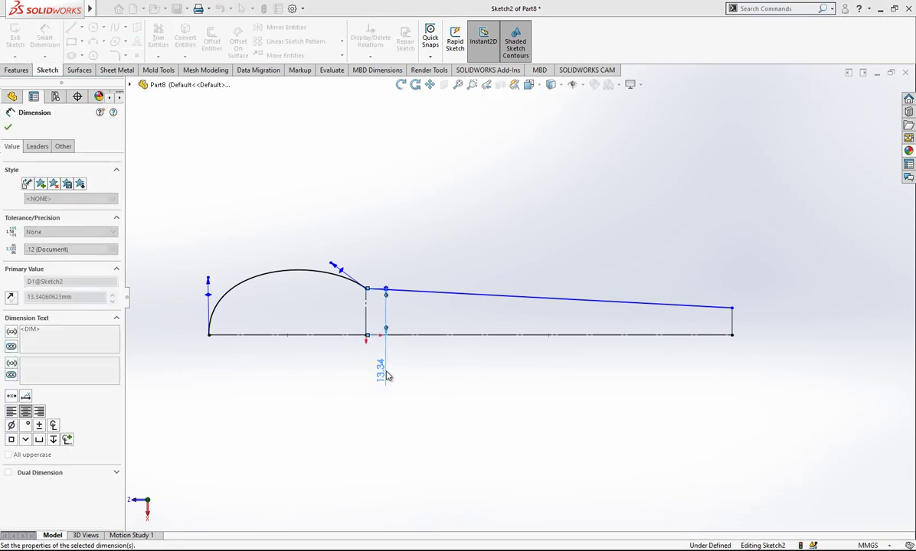
Dimension the short construction line at the handle's outer end to 4 mm.
click(732, 326)
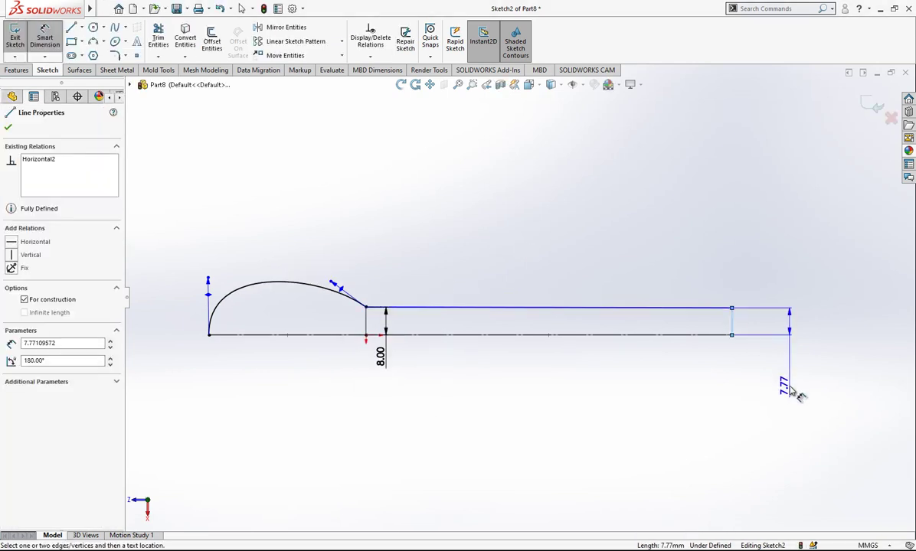
click(797, 393)
text(4)
key(Return)
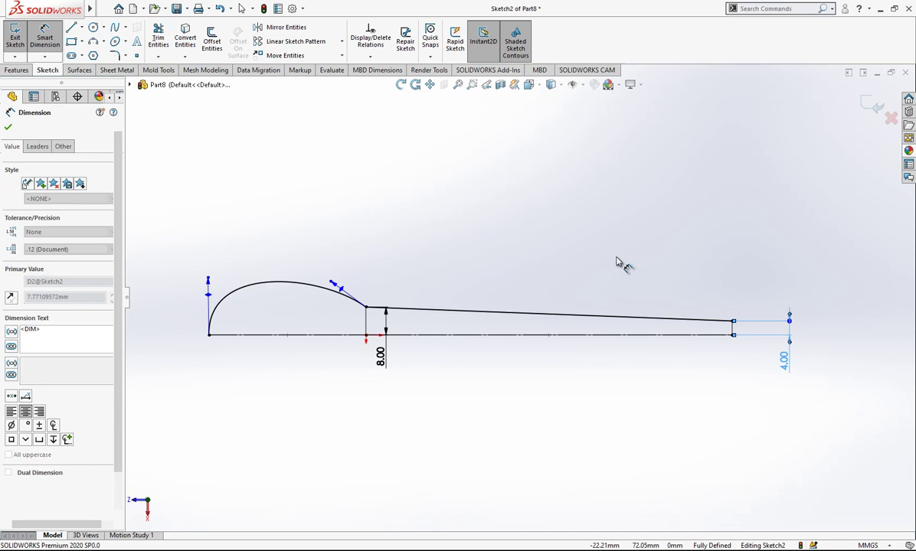
key(Escape)
key(Escape)
Bend the handle spline with both end handles so it dips inward near the bowl and bulges slightly toward the outer end.
click(601, 317)
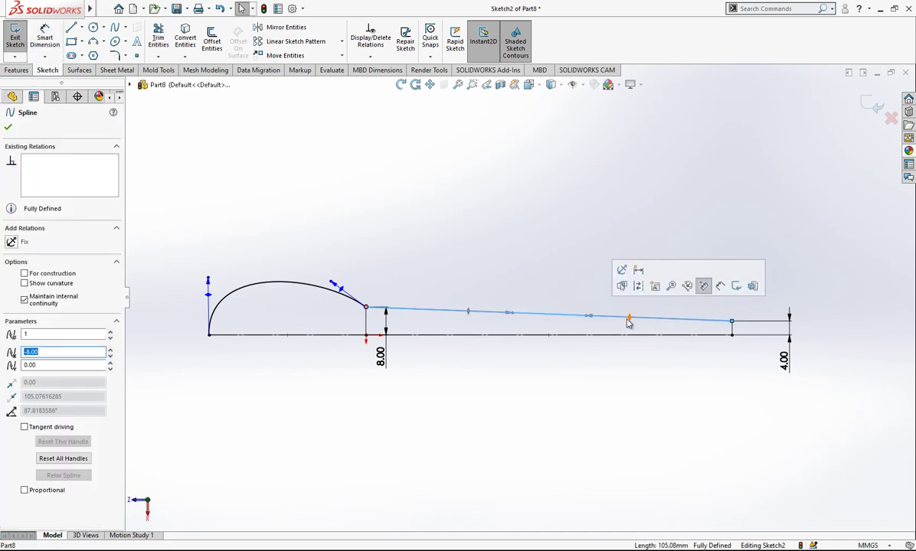
drag(628, 320, 602, 310)
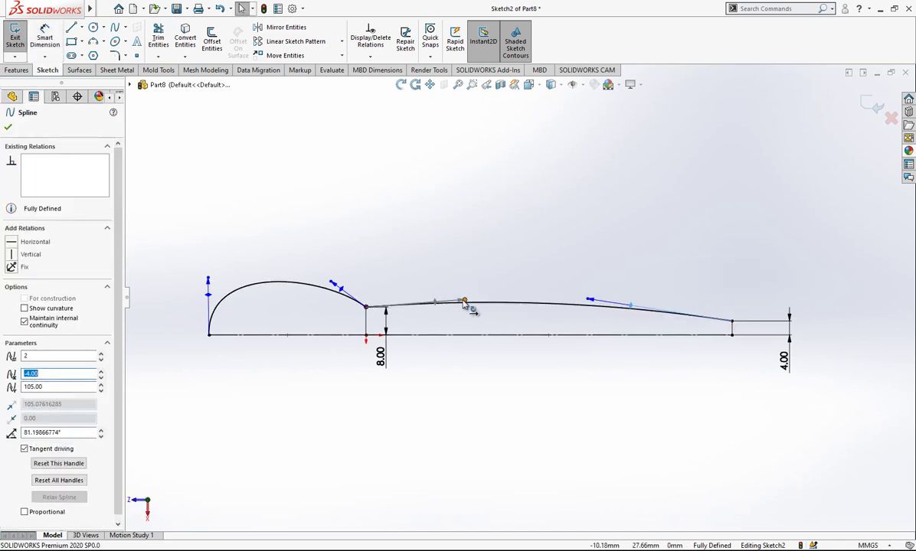
drag(463, 301, 433, 322)
click(454, 254)
scroll(325, 294, down, 1)
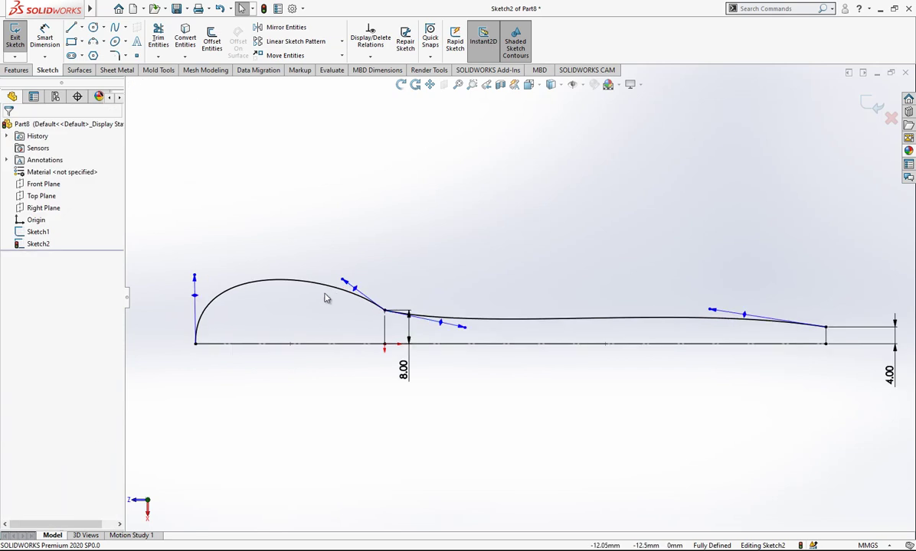
Try to make the bowl spline's tip handle perpendicular to the long construction line.
click(196, 297)
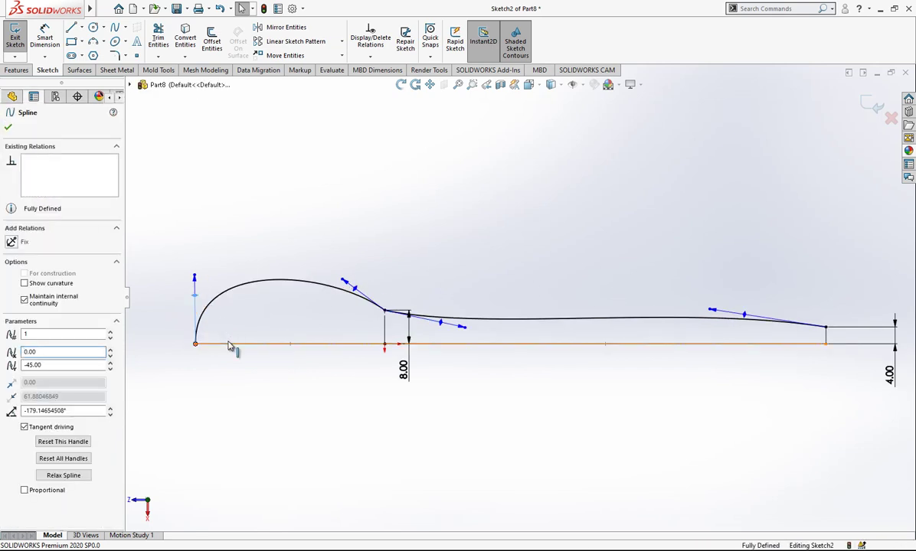
ctrl+click(228, 344)
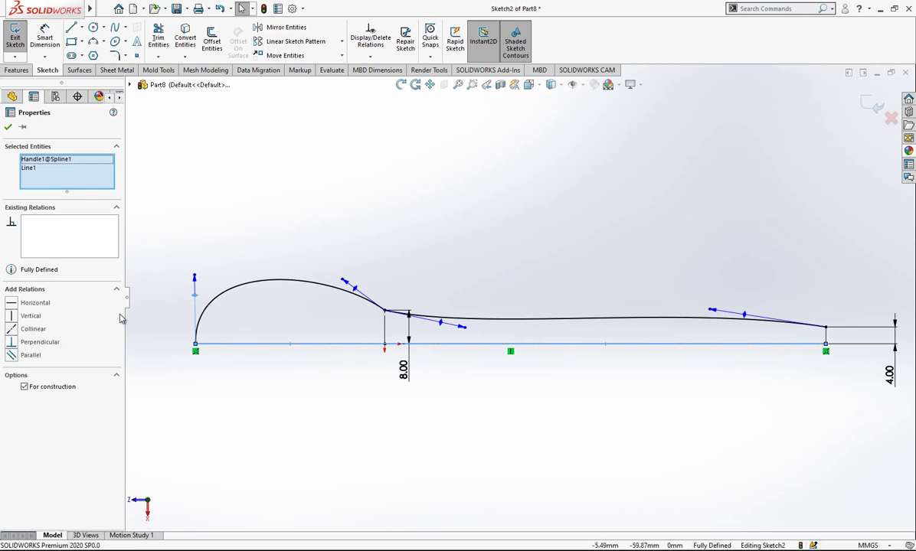
click(52, 343)
click(270, 242)
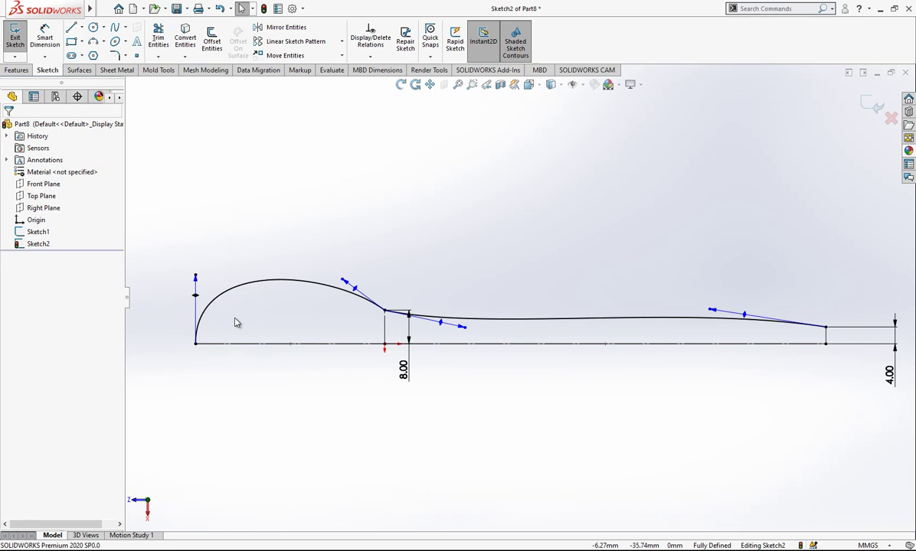
Dimension the angle between the bowl spline's tip handle and the long construction line to 90°.
click(44, 38)
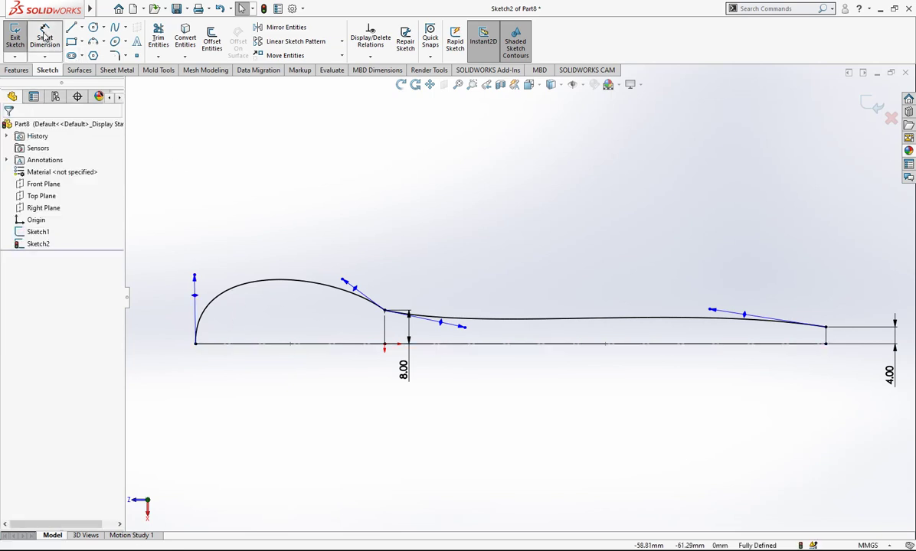
click(194, 299)
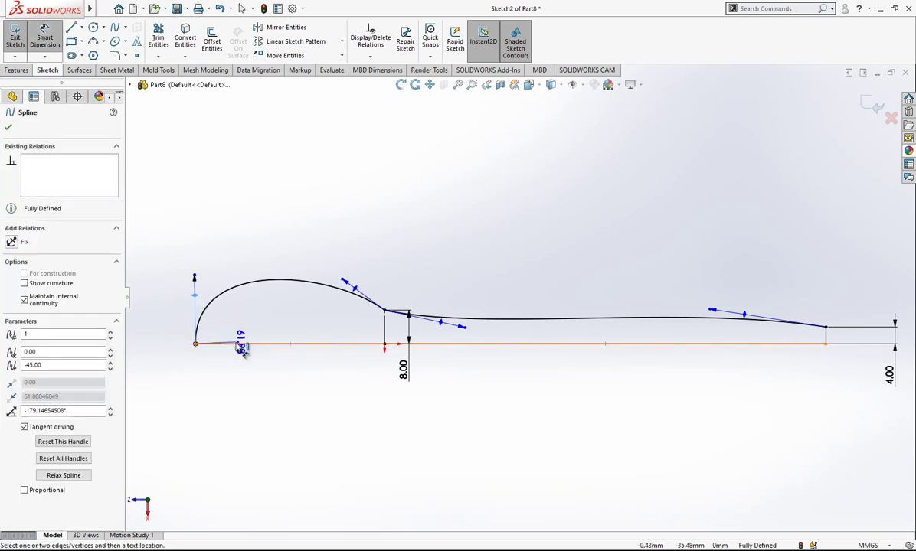
click(244, 343)
click(253, 329)
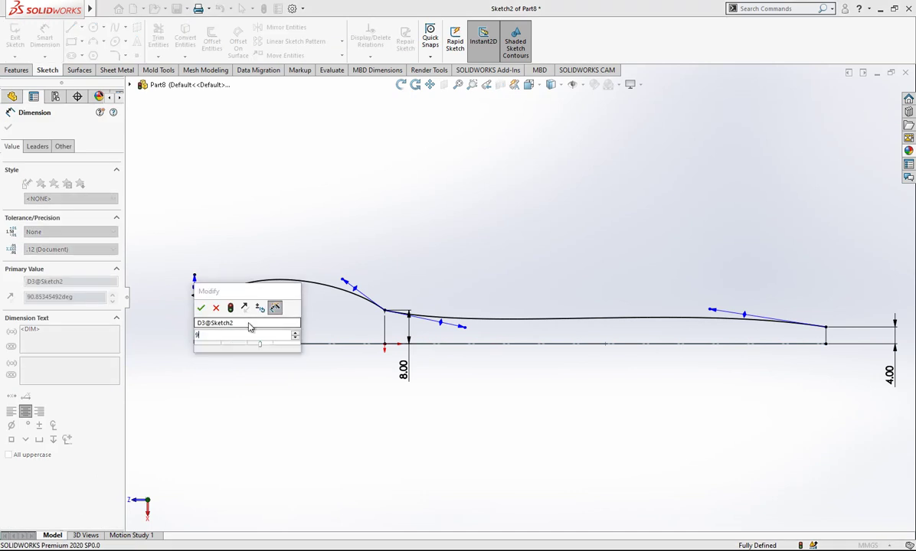
key(Return)
click(228, 233)
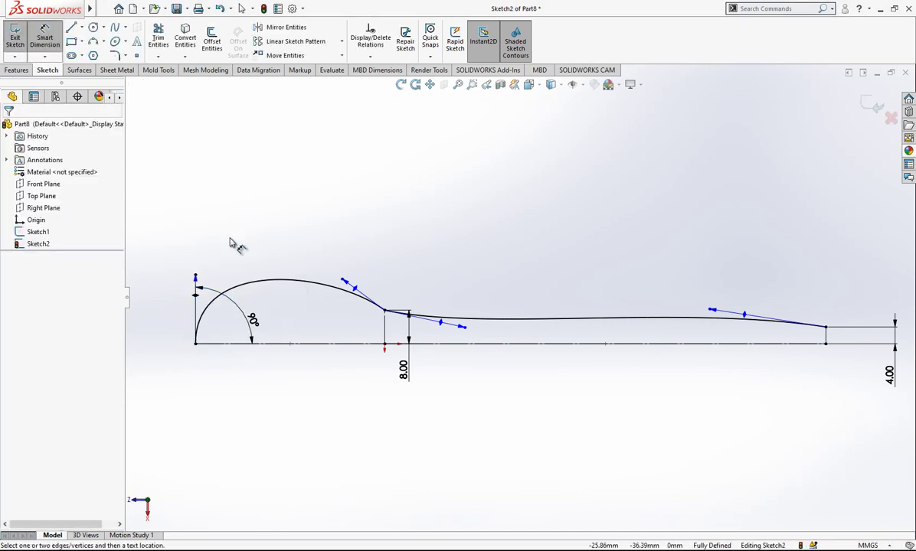
Dimension the tangent magnitude of the bowl spline's tip handle to 50.
click(196, 275)
click(221, 233)
text(50)
key(Return)
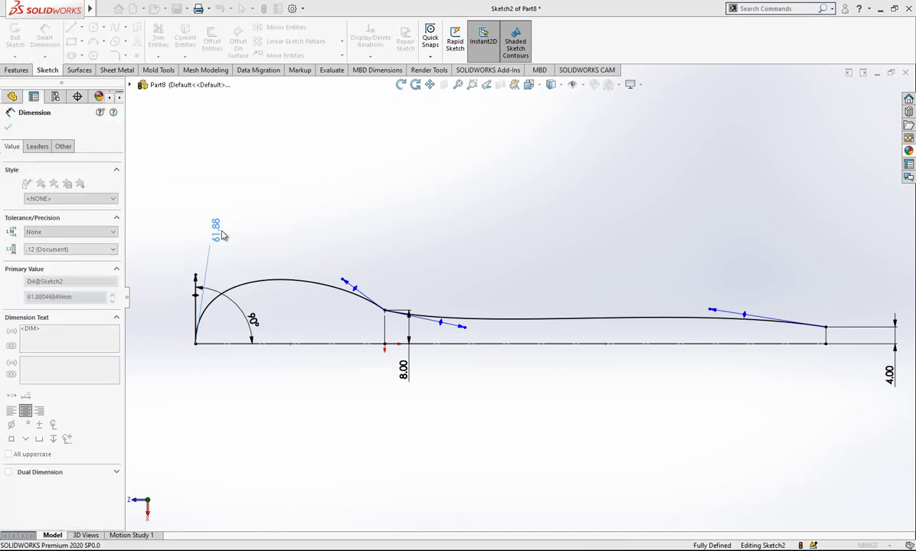
Add a tangent relation between the handle spline and the bowl spline where they meet.
key(Escape)
scroll(367, 337, down, 2)
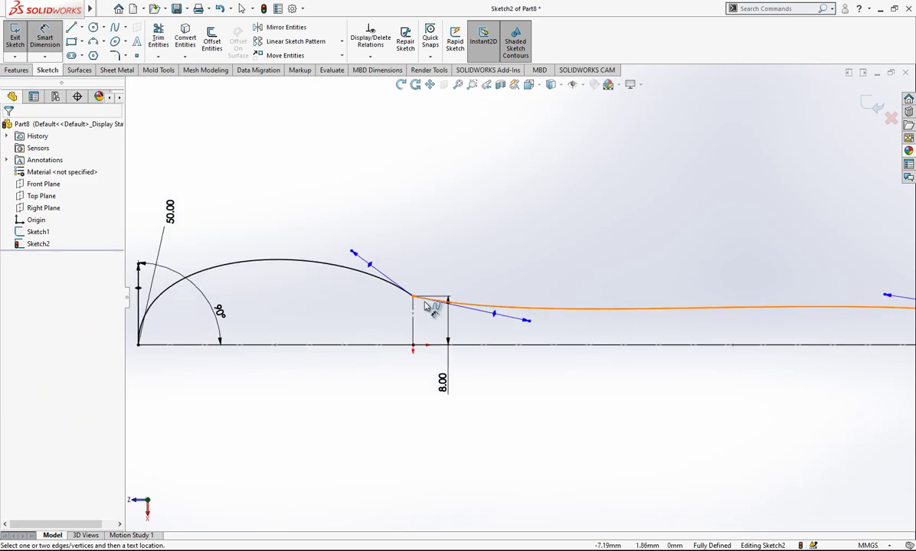
click(388, 288)
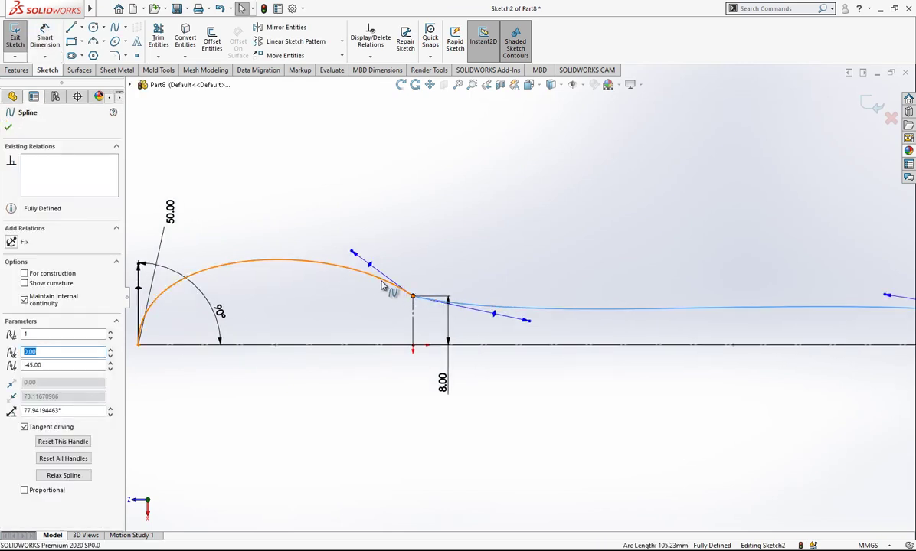
ctrl+click(381, 281)
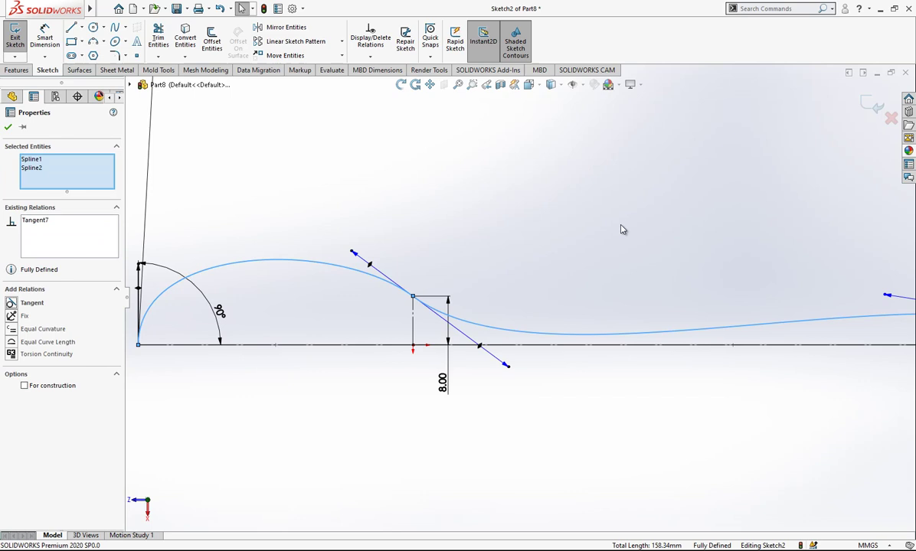
click(534, 272)
scroll(387, 215, up, 1)
scroll(401, 200, down, 1)
Dimension the angle between the handle spline's tangent handle at the bowl junction and the long construction line to 30°.
click(44, 37)
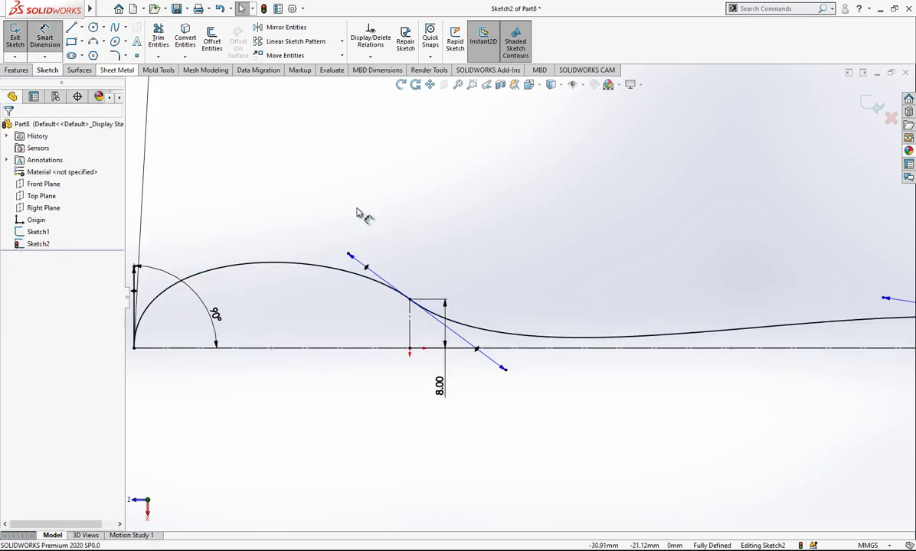
click(479, 349)
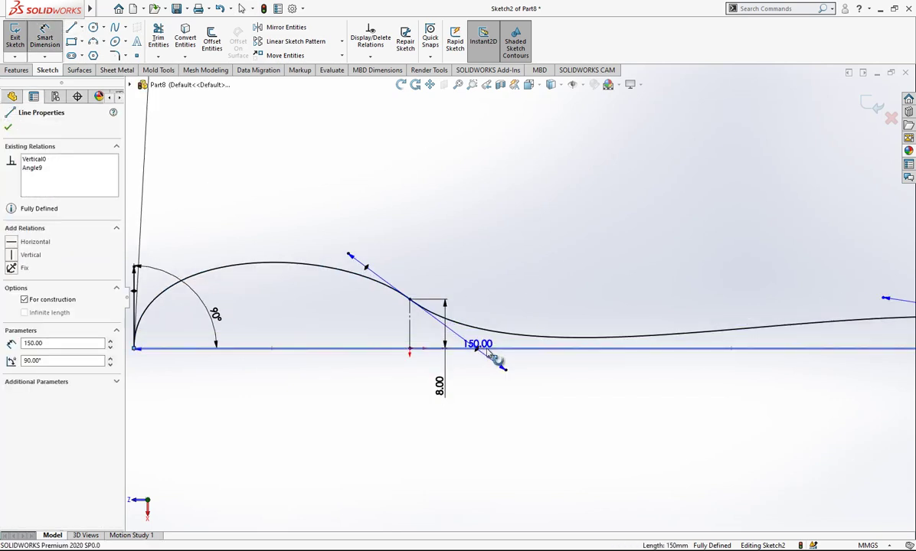
click(491, 362)
click(565, 392)
text(30)
key(Return)
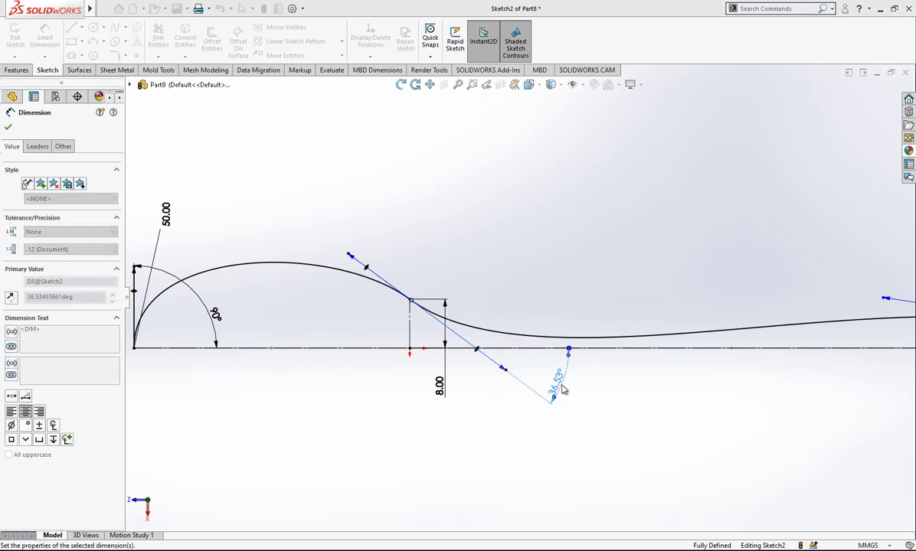
Dimension the tangent magnitude of the bowl spline's handle at the junction to 90.
click(344, 264)
click(327, 209)
text(9)
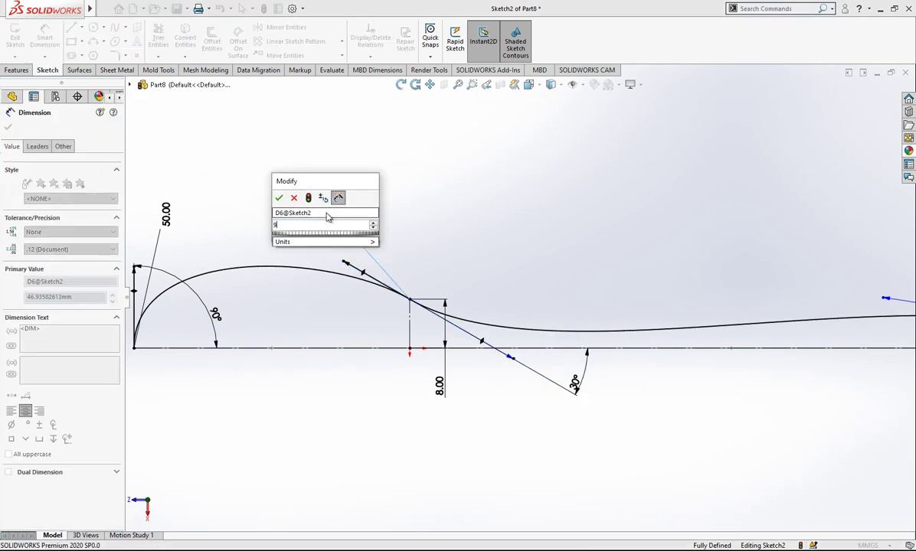
text(0)
key(Return)
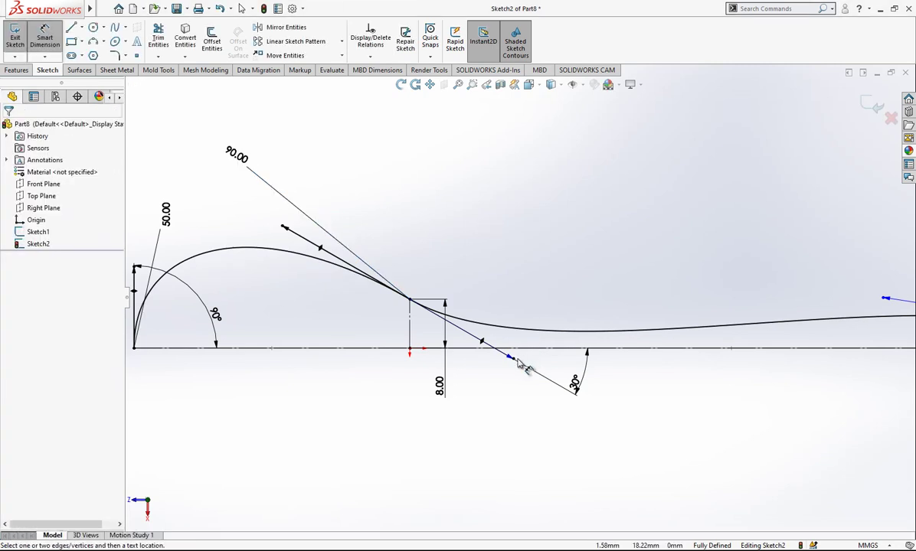
Dimension the tangent magnitude of the handle spline's tangent handle at the bowl junction to 55.
click(518, 362)
click(516, 460)
text(55)
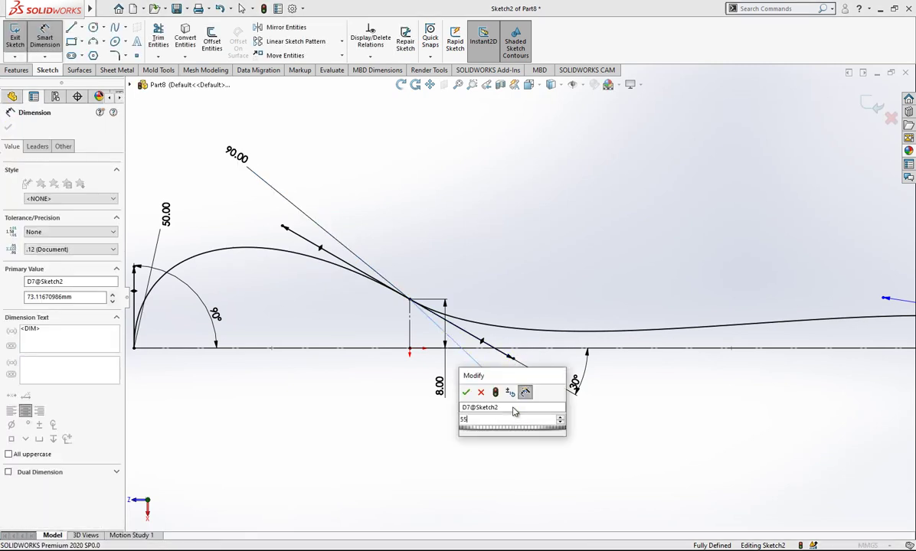
key(Return)
scroll(541, 276, up, 3)
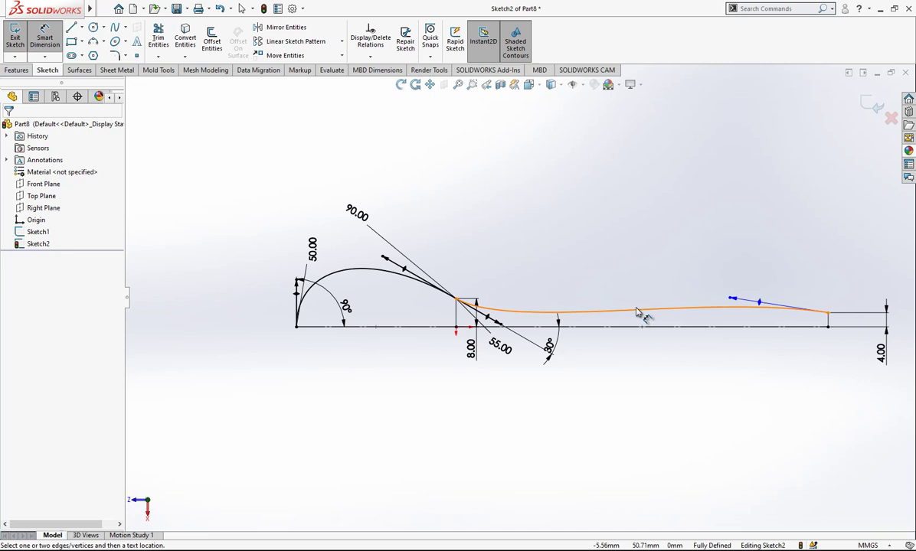
Dimension the angle between the handle spline's outer-end tangent handle and the short end line to 100°.
scroll(772, 298, down, 2)
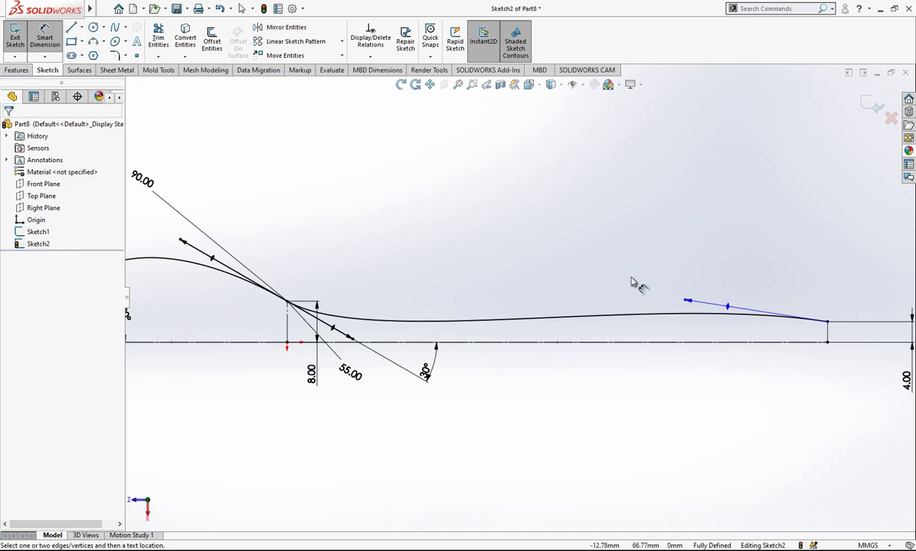
scroll(630, 283, up, 1)
scroll(765, 318, down, 1)
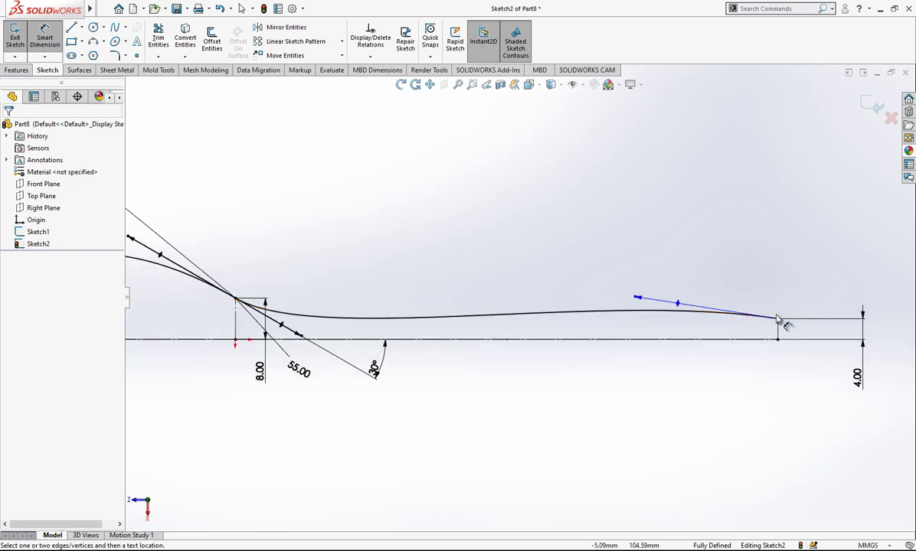
click(695, 313)
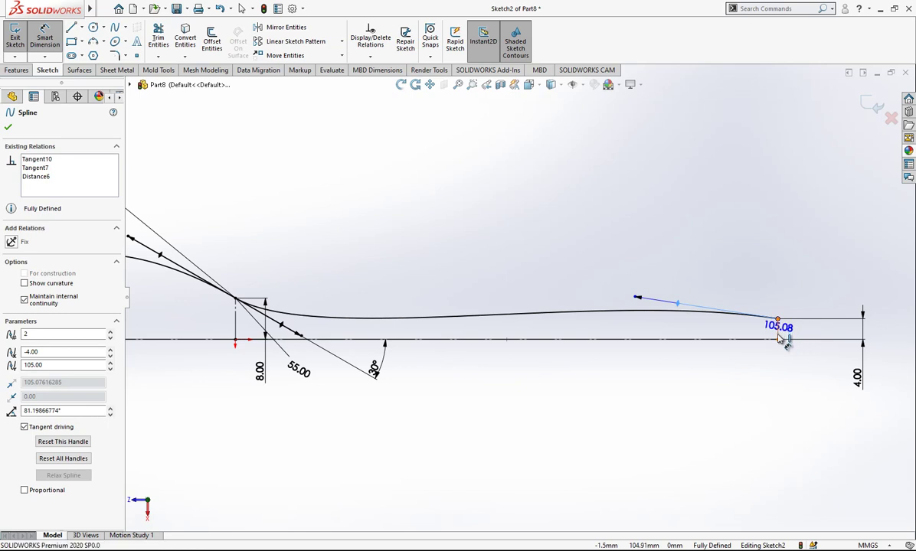
click(780, 339)
click(750, 420)
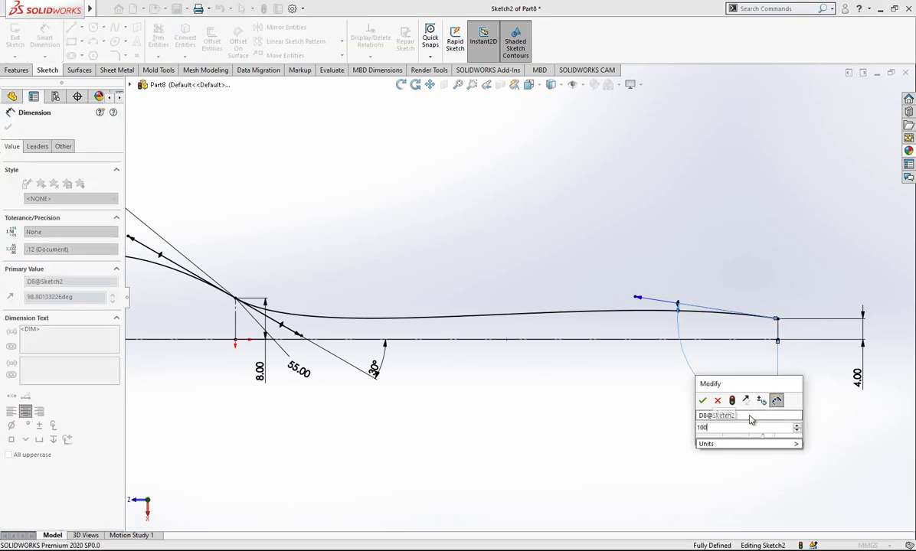
key(Return)
key(Escape)
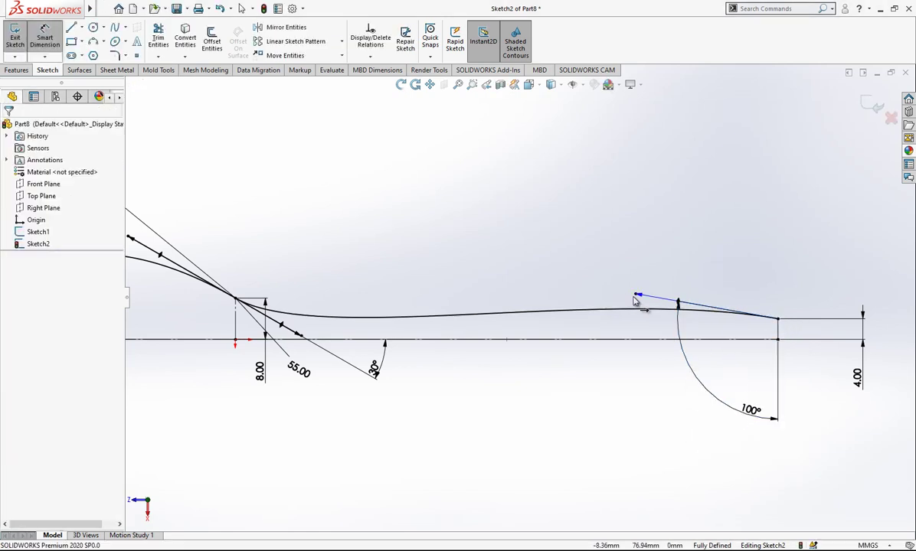
Dimension the tangent magnitude of the handle spline's outer-end tangent handle to 100.
click(634, 301)
click(635, 264)
text(100)
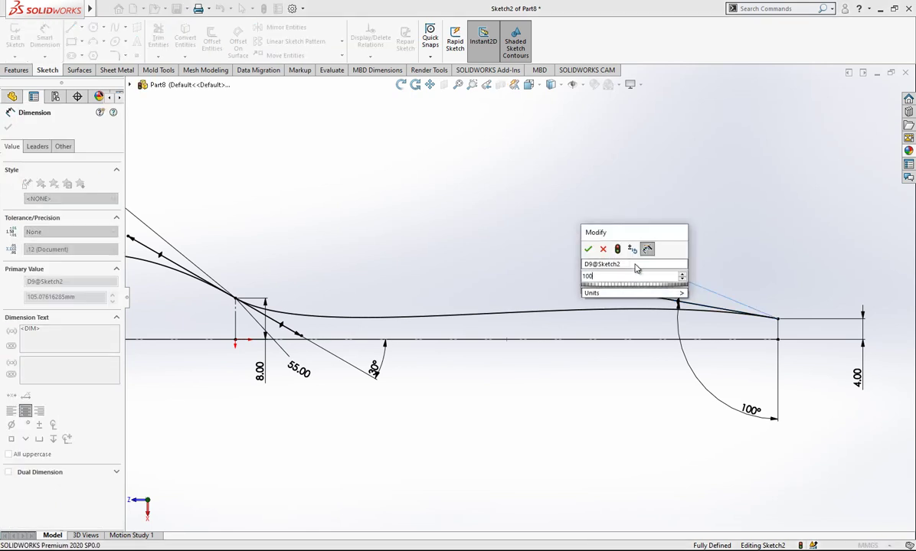
key(Return)
key(Escape)
key(f)
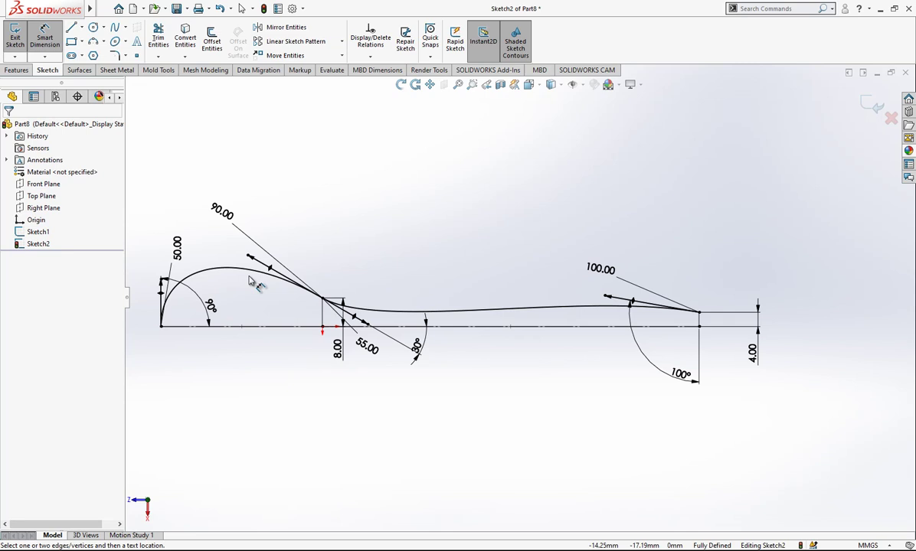
Reposition the 50 tangent magnitude dimension so its text sits below the bowl tip, clear of the outline.
scroll(191, 297, down, 1)
drag(183, 247, 161, 327)
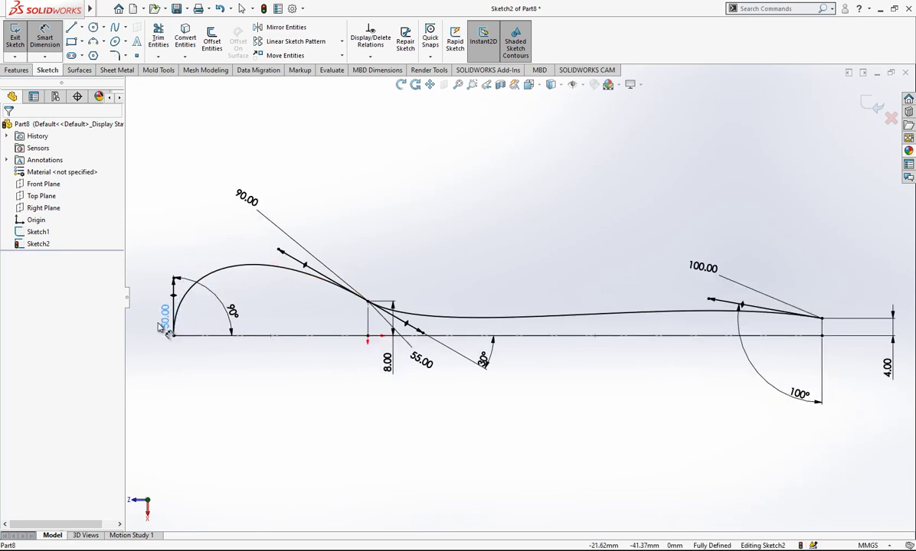
drag(168, 435, 169, 436)
scroll(605, 251, up, 2)
click(603, 250)
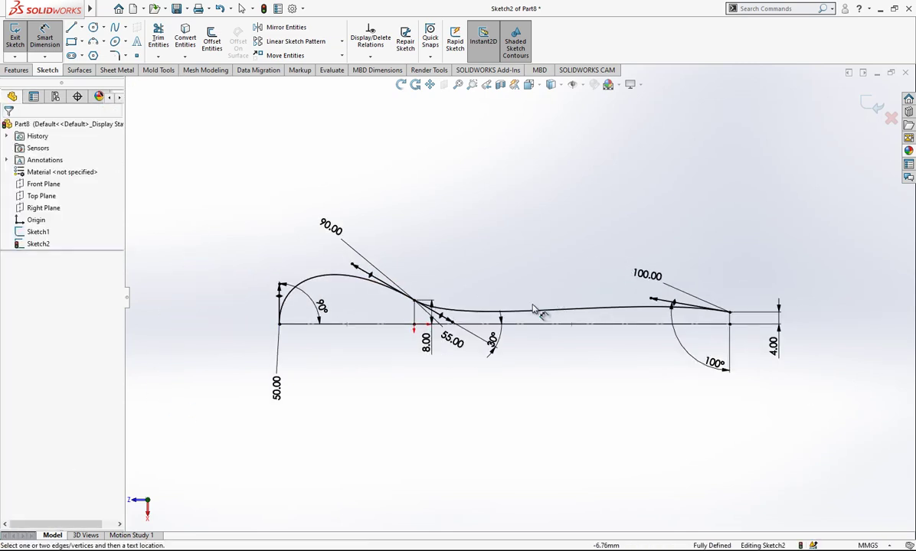
scroll(534, 305, down, 1)
Mirror the bowl and handle splines about the long construction line, keeping the originals.
click(272, 28)
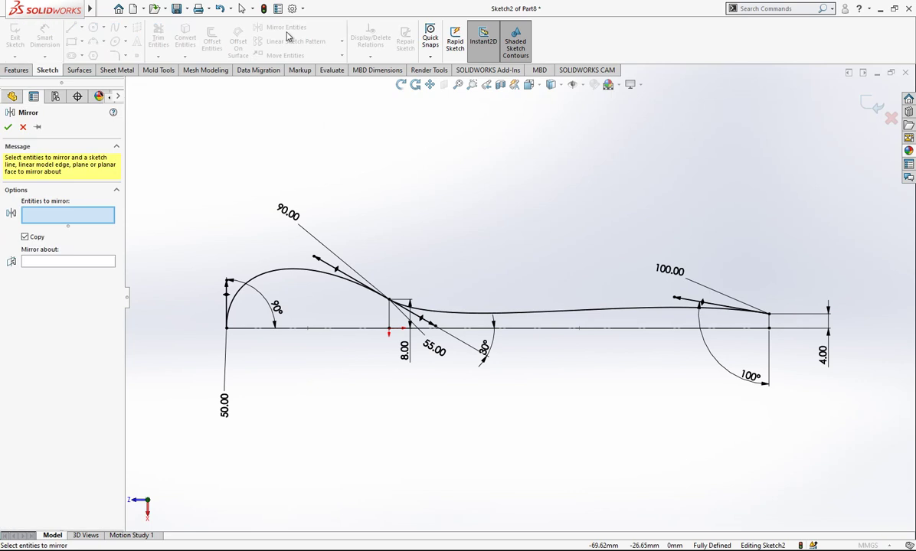
click(289, 273)
click(515, 314)
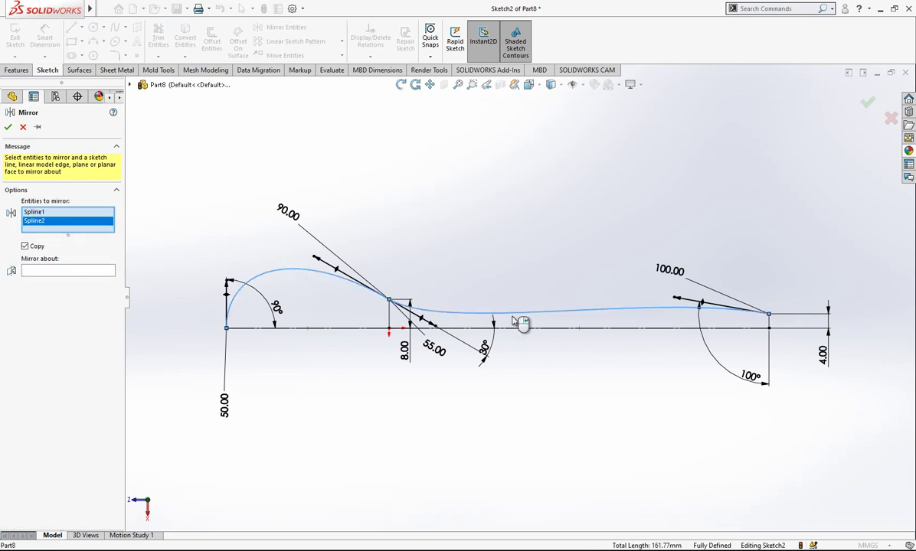
click(88, 270)
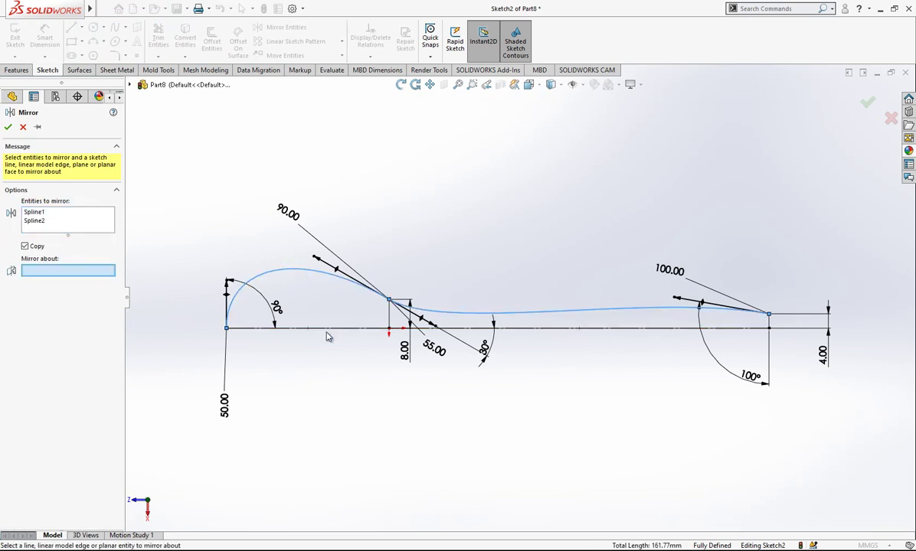
click(332, 329)
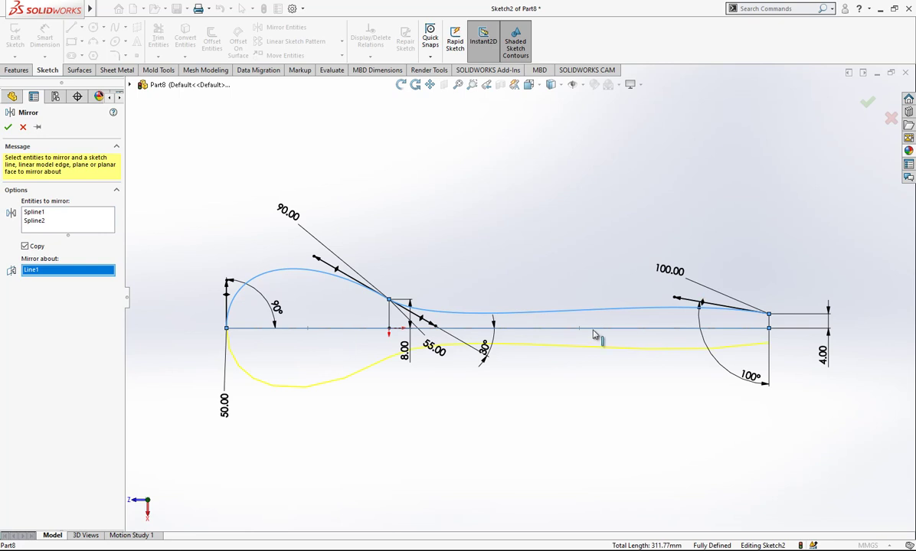
click(8, 127)
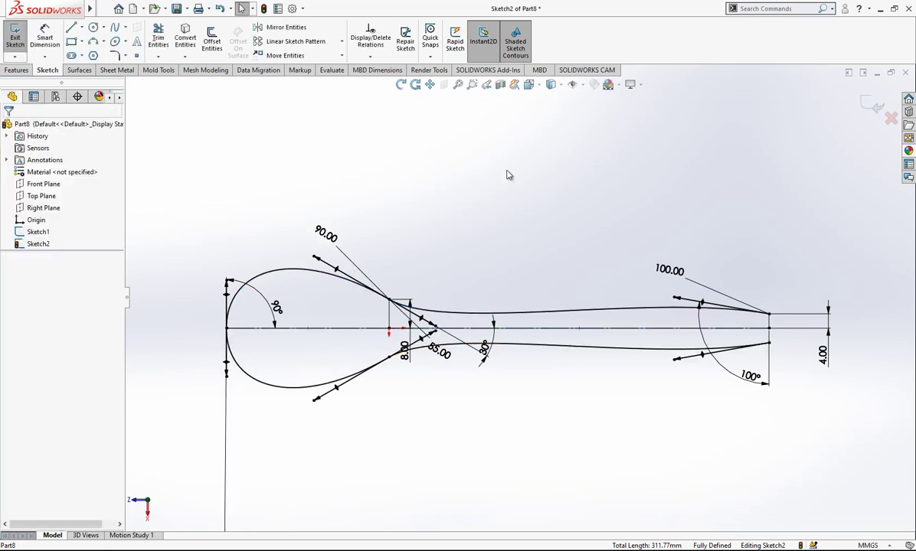
Finish the mirrored spoon outline sketch.
scroll(616, 338, up, 1)
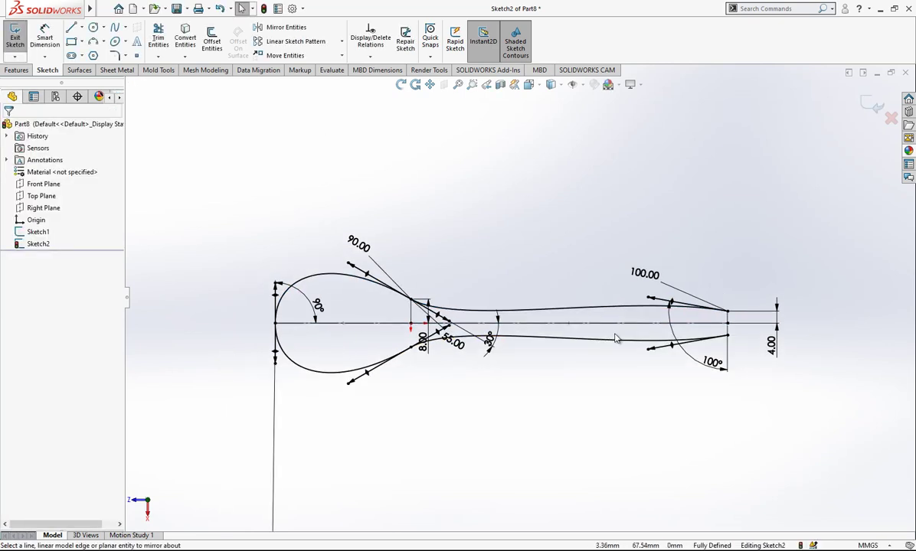
click(862, 102)
mouse_move(624, 262)
middle_down()
mouse_move(527, 323)
mouse_move(538, 182)
mouse_move(589, 327)
mouse_move(574, 255)
mouse_move(484, 251)
mouse_move(519, 213)
mouse_move(607, 268)
mouse_move(548, 316)
middle_up()
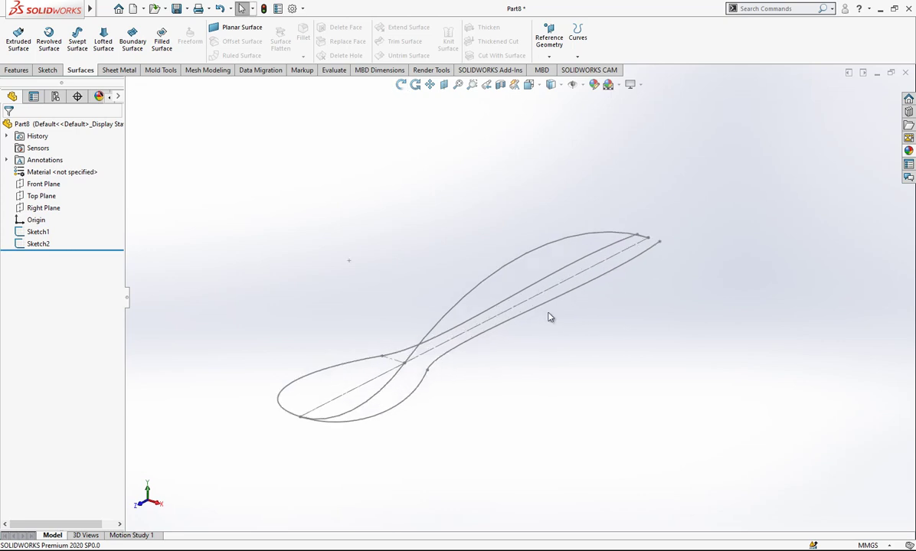
middle_drag(418, 300, 419, 281)
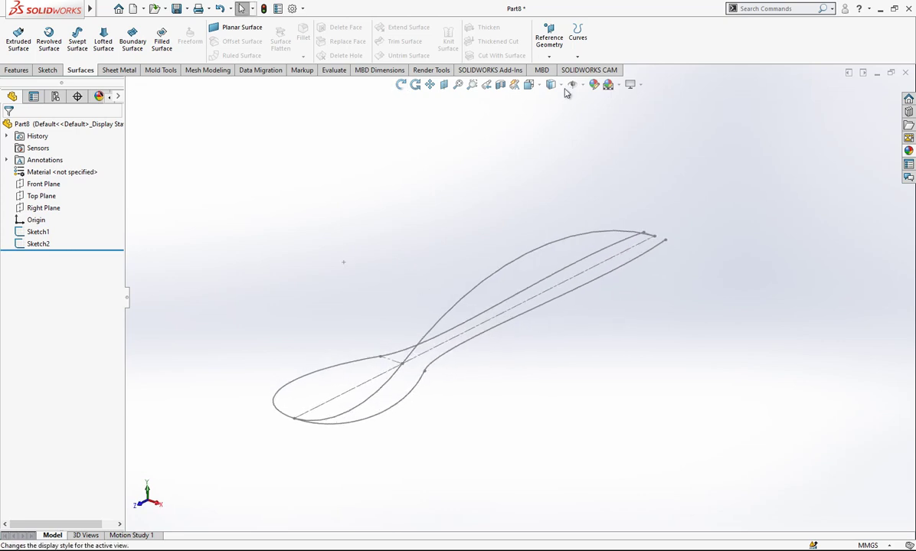
Create a sketch-on-sketch projected curve from the side profile sketch and the mirrored outline sketch.
click(578, 57)
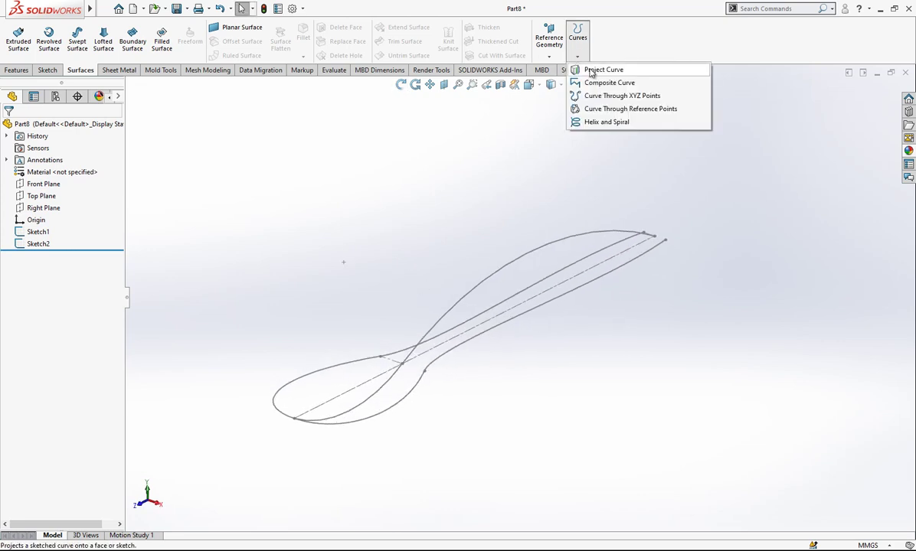
click(591, 70)
click(533, 255)
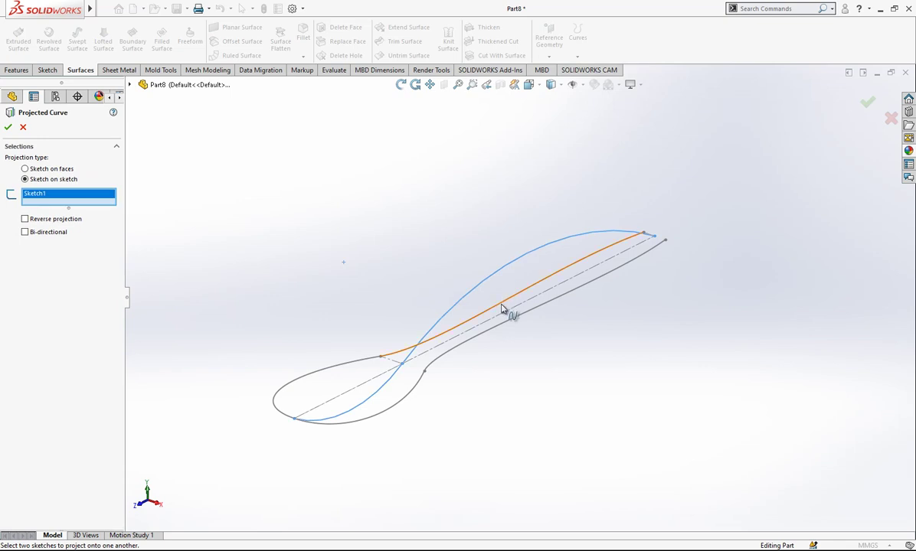
click(502, 308)
mouse_move(509, 312)
middle_down()
mouse_move(621, 267)
mouse_move(570, 259)
mouse_move(599, 272)
mouse_move(611, 369)
mouse_move(619, 317)
middle_up()
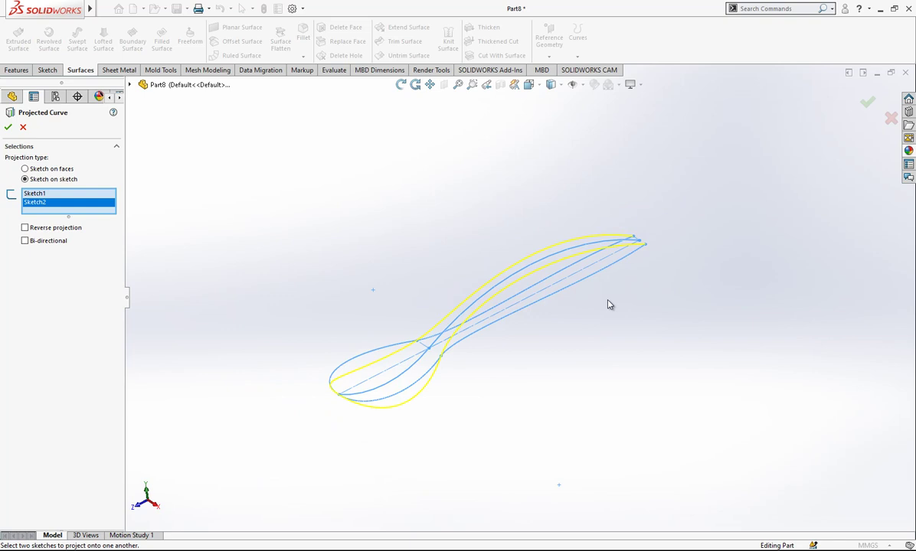
scroll(547, 323, down, 2)
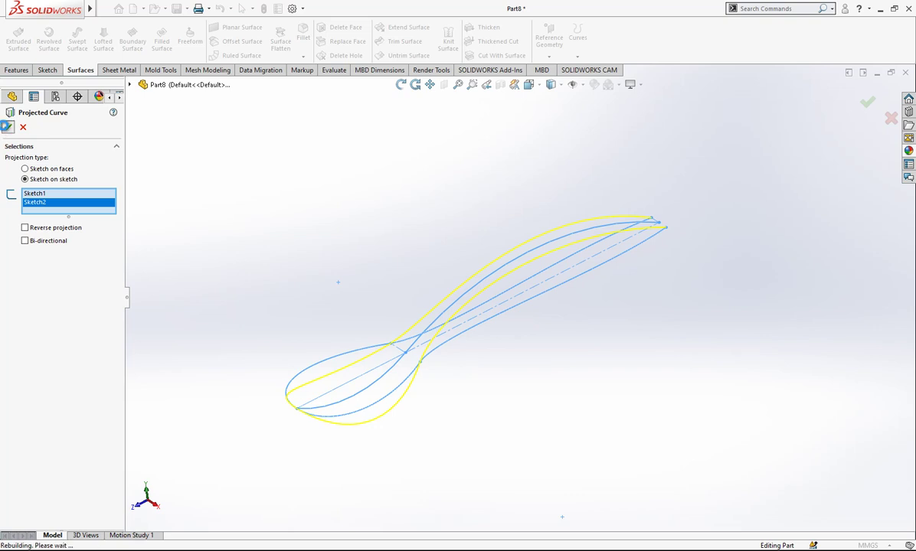
middle_drag(370, 180, 471, 300)
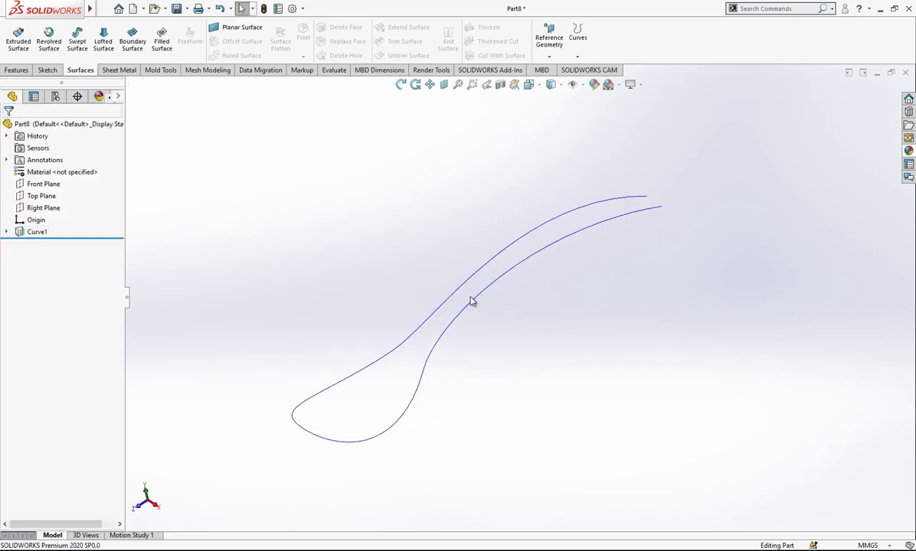
Create a reference plane offset 5 mm from the Front Plane toward the spoon bowl.
click(31, 186)
middle_drag(237, 260, 363, 252)
click(363, 252)
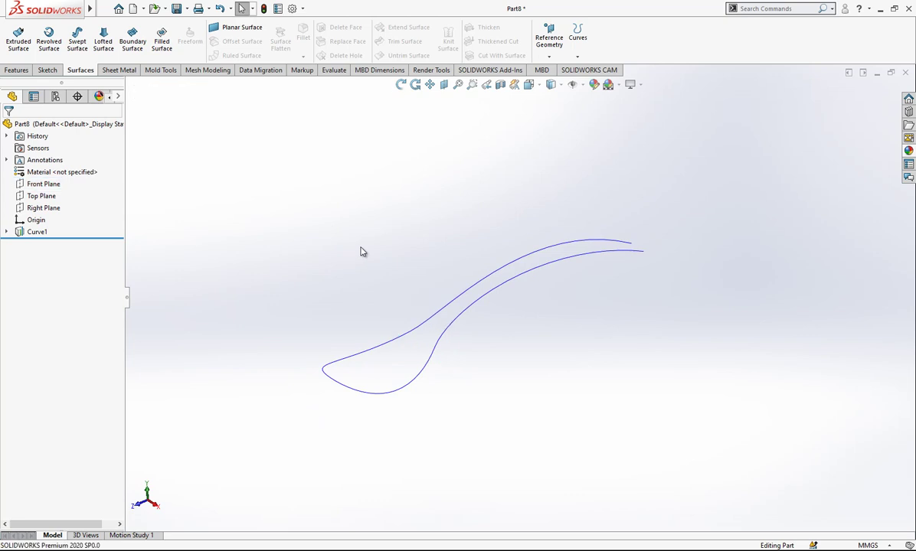
click(59, 189)
click(549, 39)
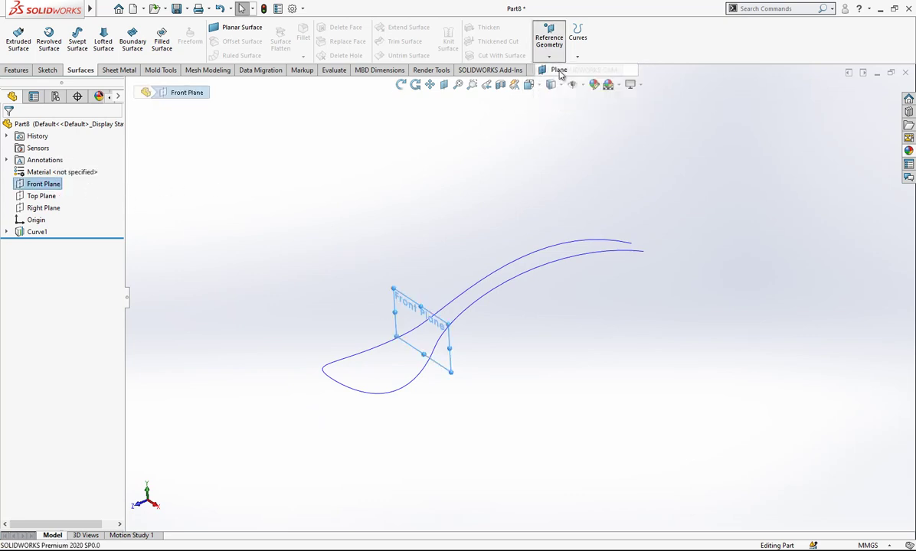
click(553, 68)
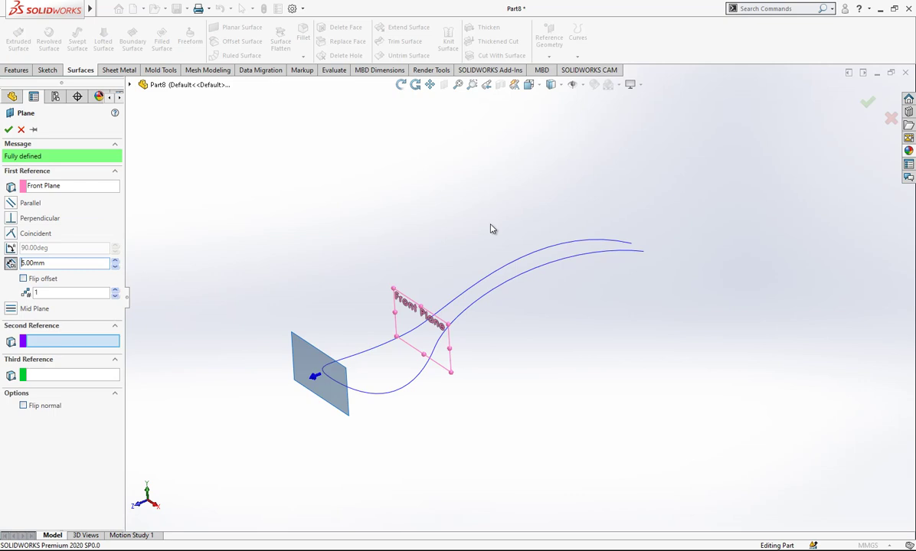
key(Return)
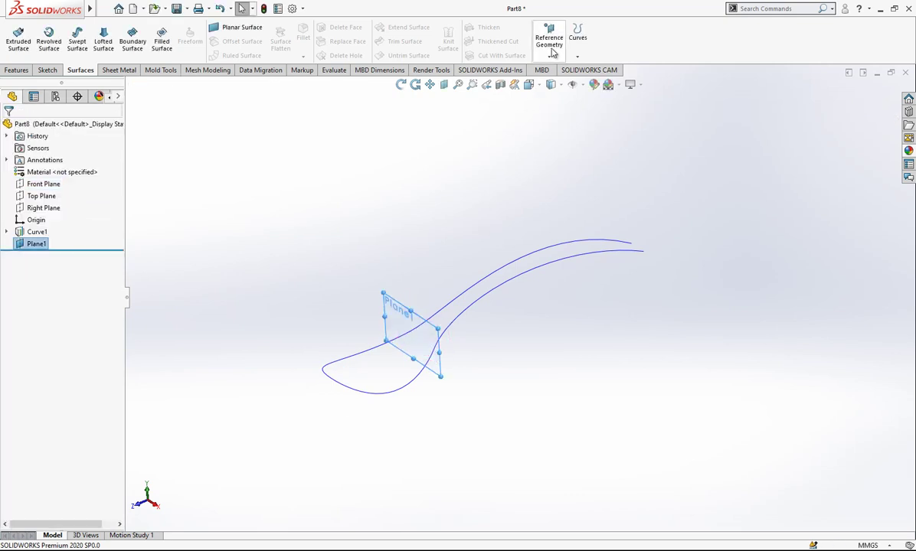
Show the Front Plane in the model.
click(31, 185)
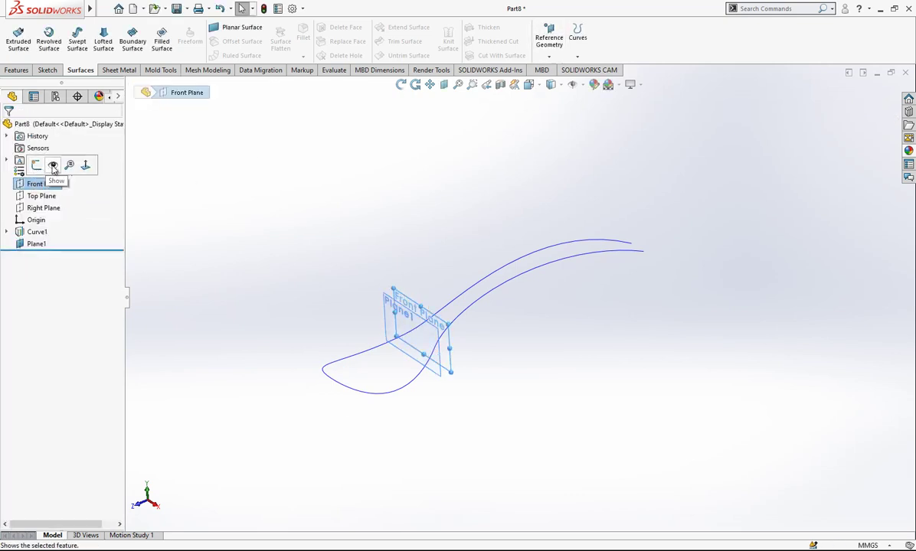
click(53, 167)
click(317, 173)
scroll(389, 280, down, 1)
Create a second reference plane offset 22 mm from the Front Plane, crossing the spoon bowl.
click(414, 307)
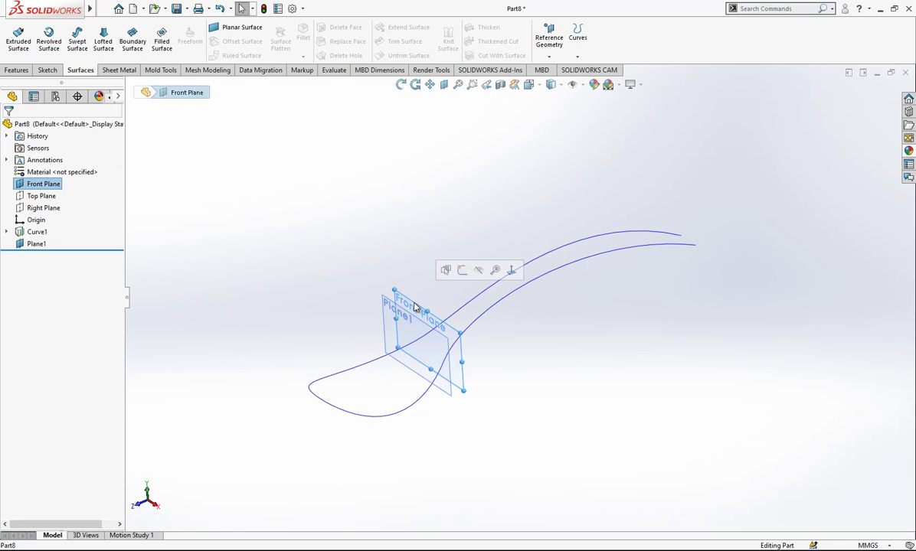
click(549, 36)
click(556, 67)
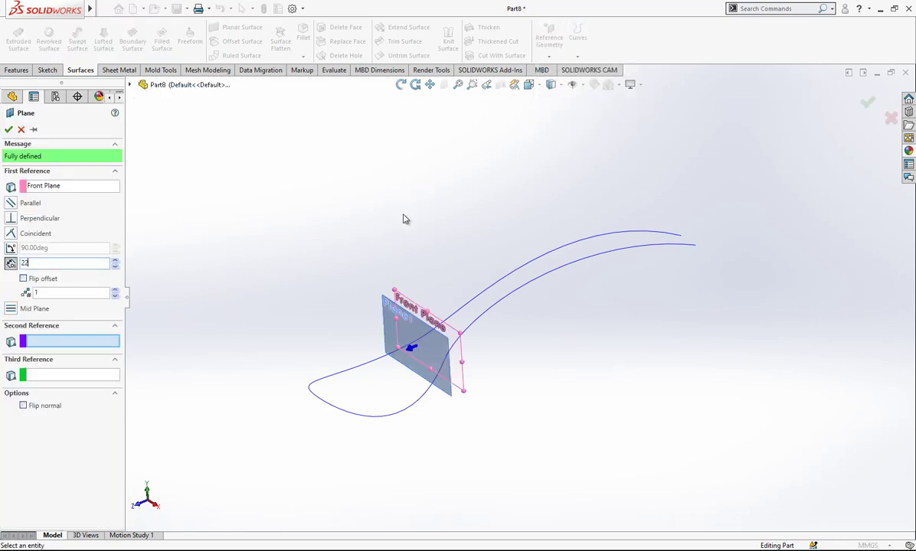
text(22)
key(Return)
key(Return)
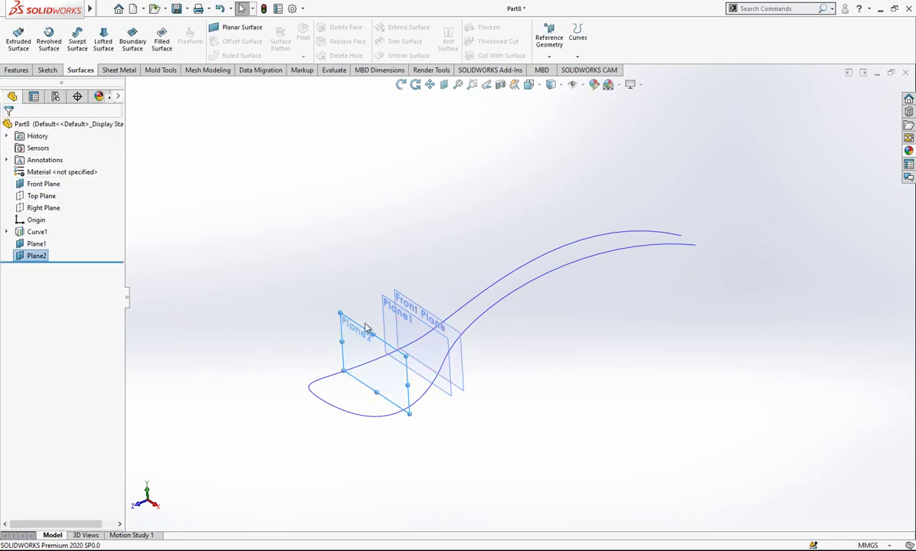
Create a reference plane offset 5 mm from the Front Plane with the offset flipped toward the handle.
click(412, 297)
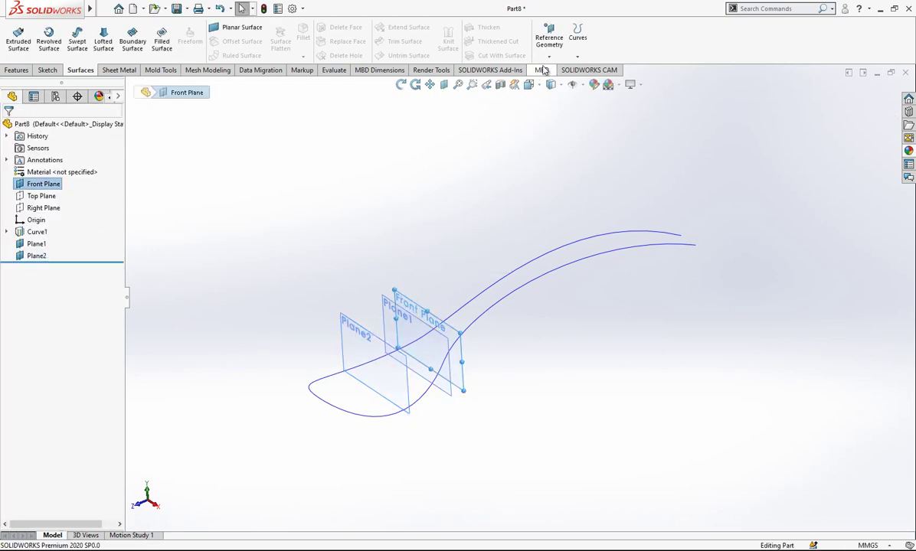
click(549, 38)
click(557, 71)
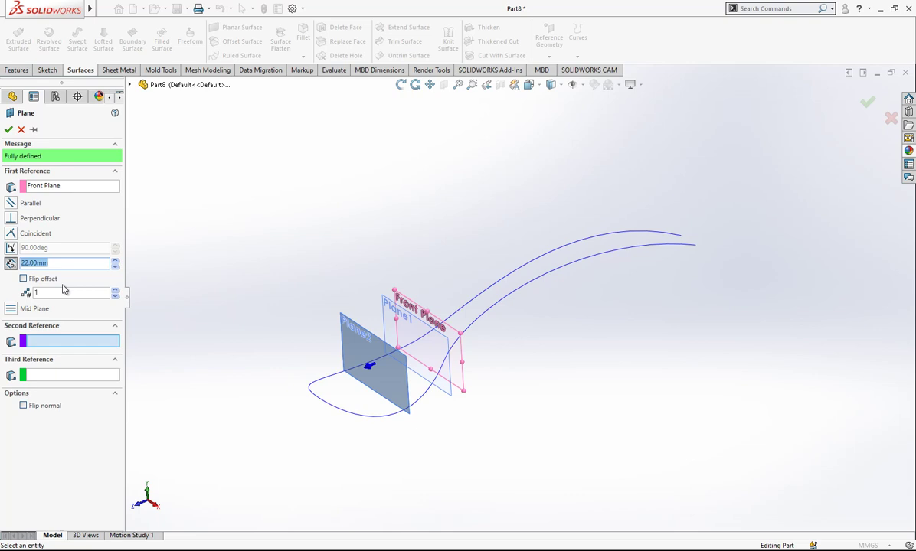
click(24, 279)
text(5)
key(Return)
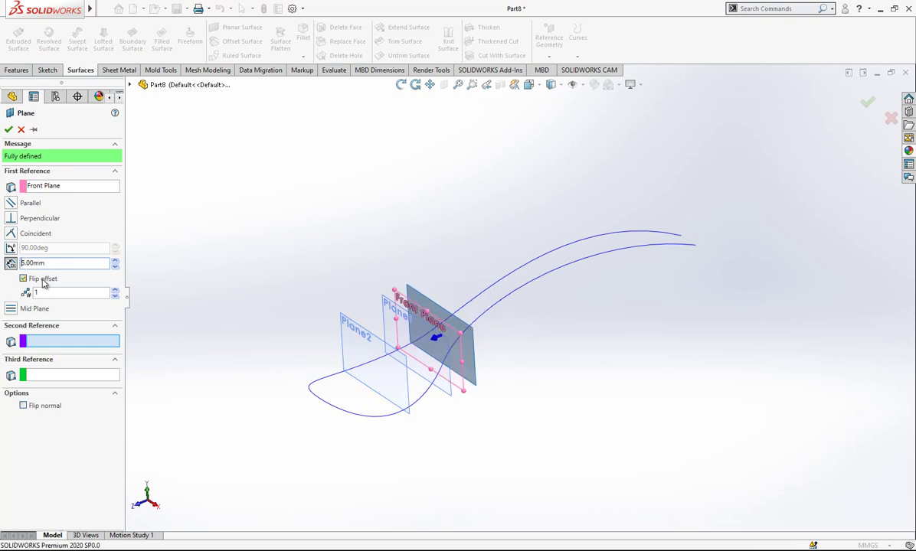
click(9, 129)
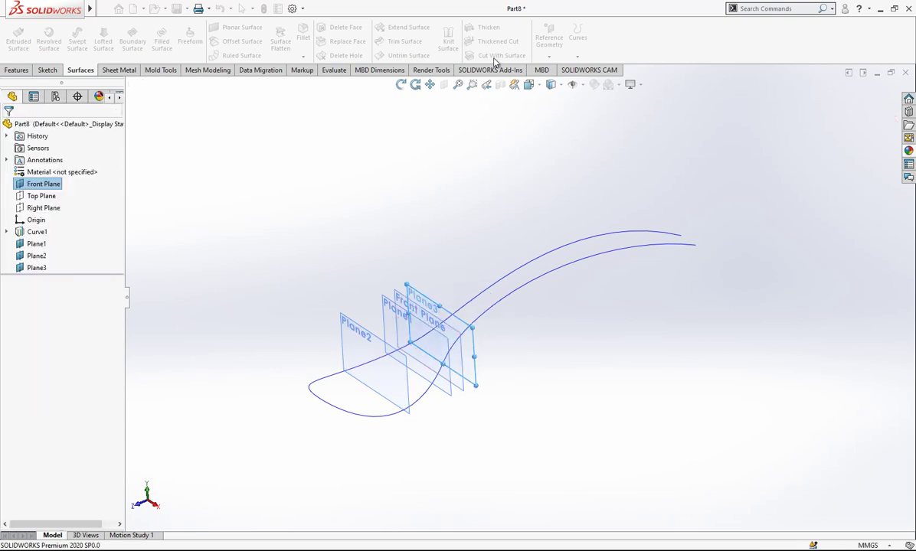
Create a reference plane offset 50 mm from Plane3 with the offset flipped toward the handle end.
click(549, 40)
click(557, 69)
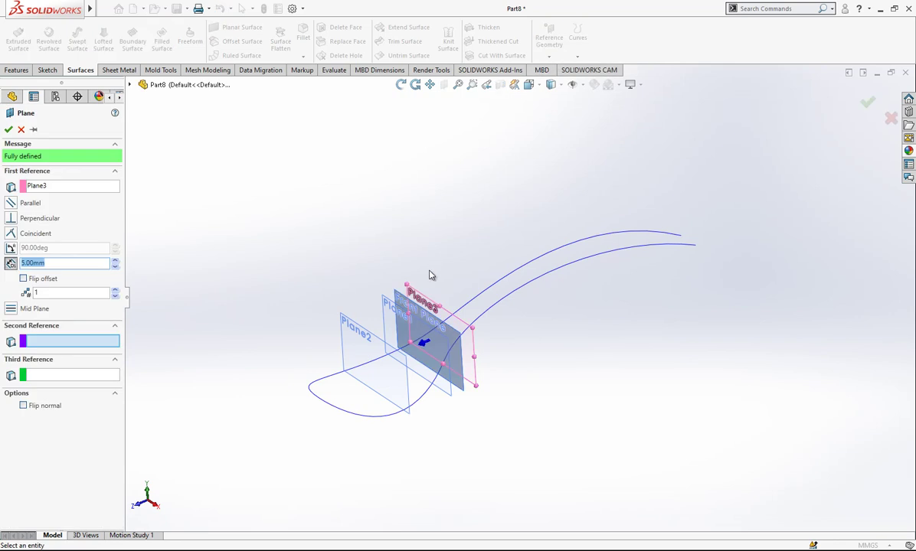
click(24, 278)
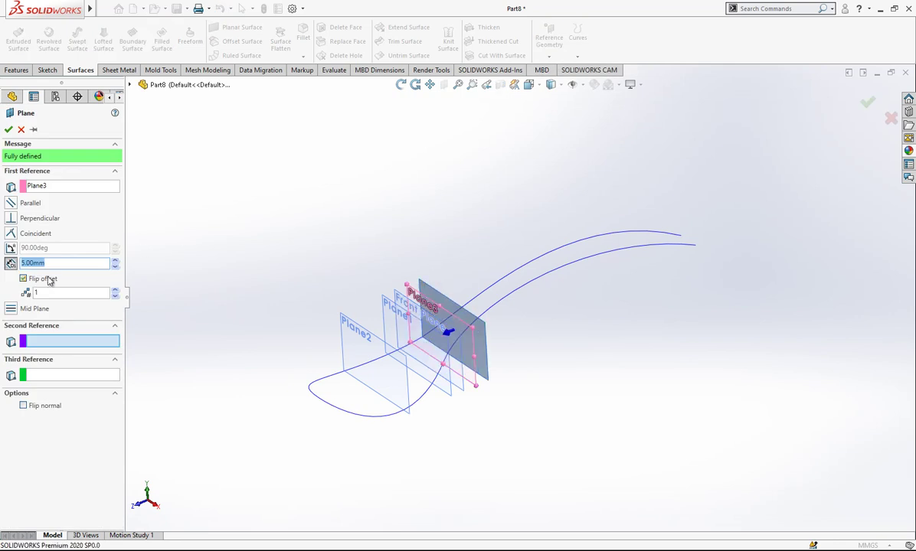
click(8, 129)
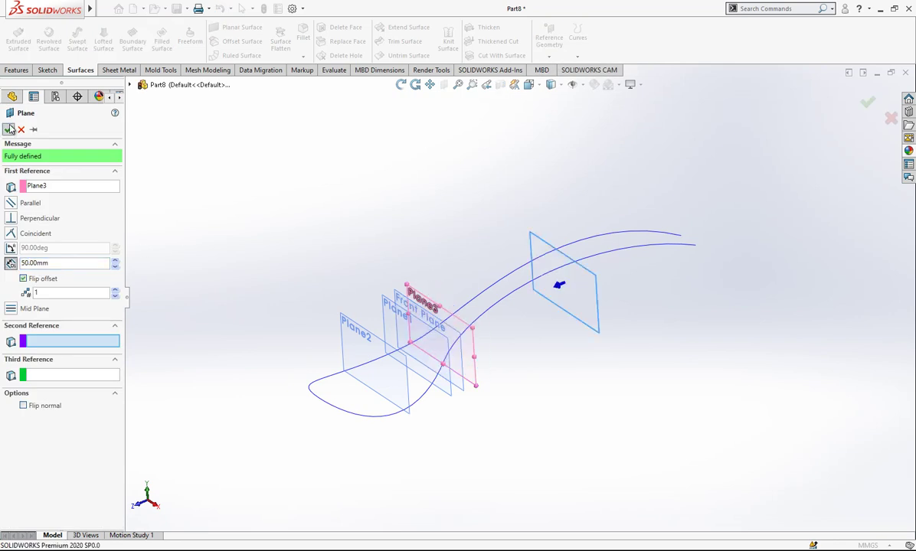
Create a reference plane parallel to the Front Plane through the end point of the handle curve.
click(44, 185)
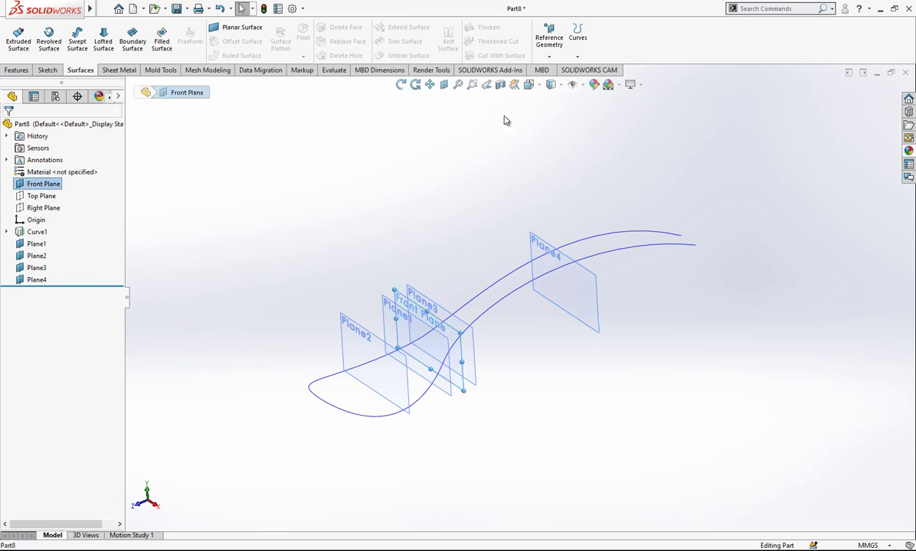
click(577, 38)
click(557, 48)
click(558, 69)
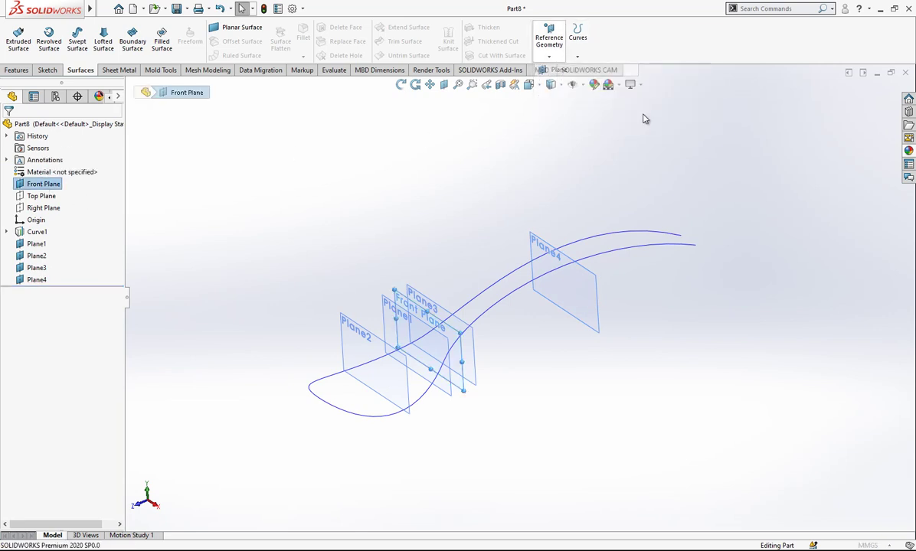
click(695, 249)
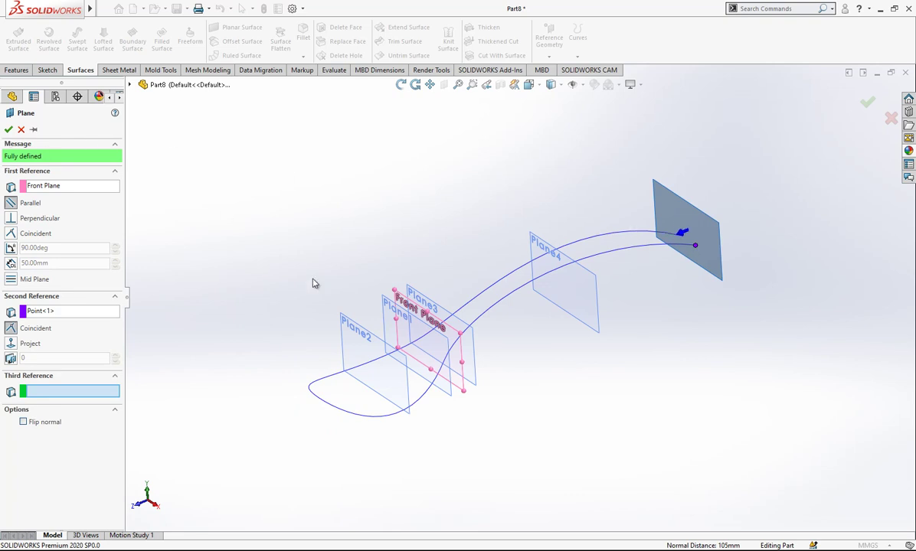
click(9, 129)
Start a sketch on Plane5 at the open end of the handle.
middle_drag(474, 193, 487, 295)
scroll(447, 312, down, 3)
scroll(446, 312, up, 1)
scroll(442, 310, down, 1)
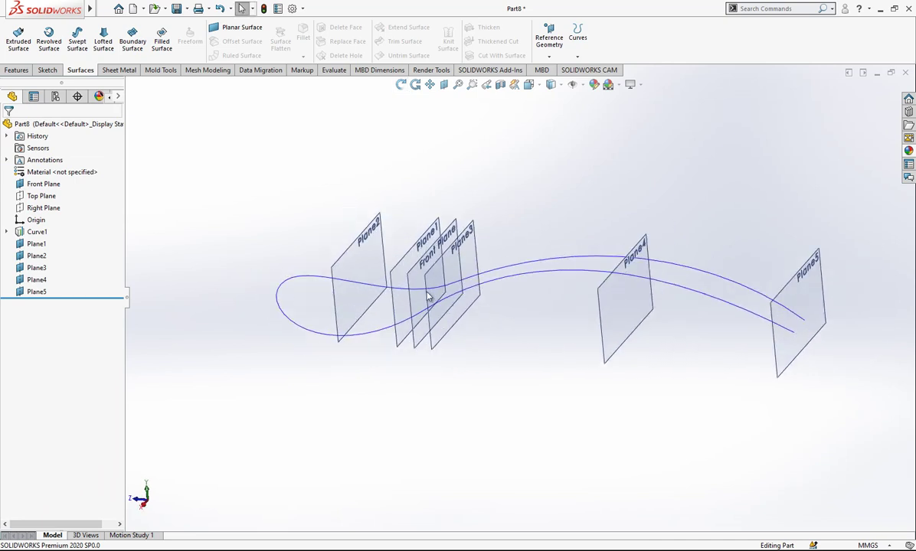
scroll(766, 294, up, 2)
scroll(773, 290, down, 1)
middle_drag(696, 293, 654, 287)
click(647, 285)
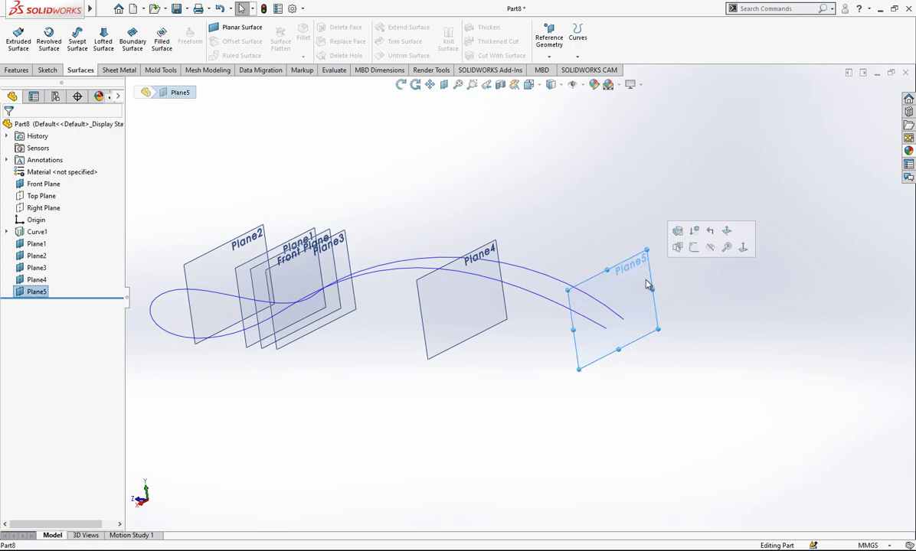
click(691, 248)
scroll(646, 291, down, 3)
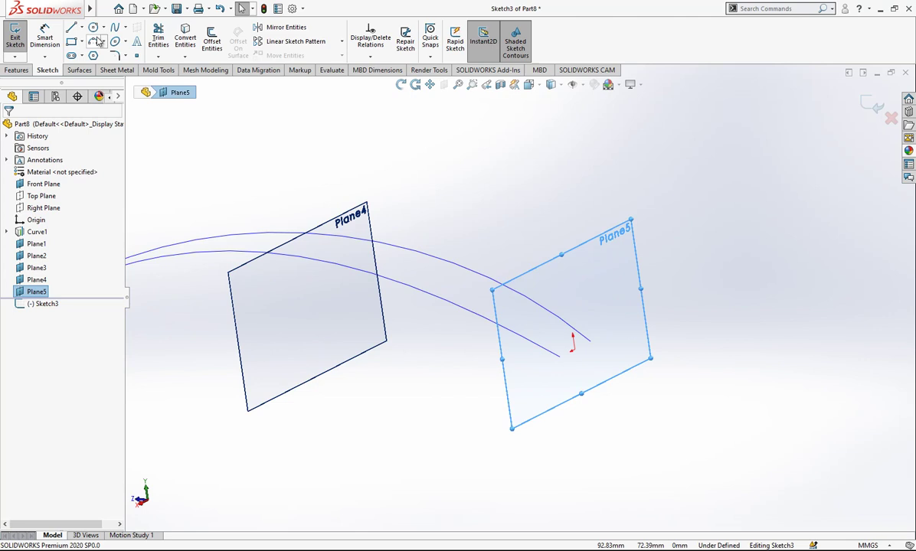
Draw an upward-bowed three-point arc with a radius of about 10.6 mm just below the two handle curve ends.
click(92, 40)
scroll(569, 369, down, 2)
click(550, 348)
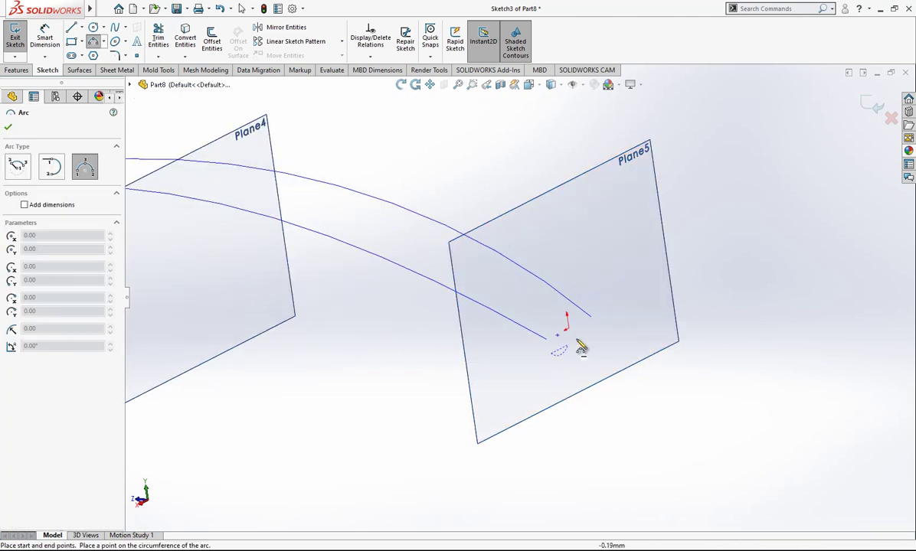
click(569, 297)
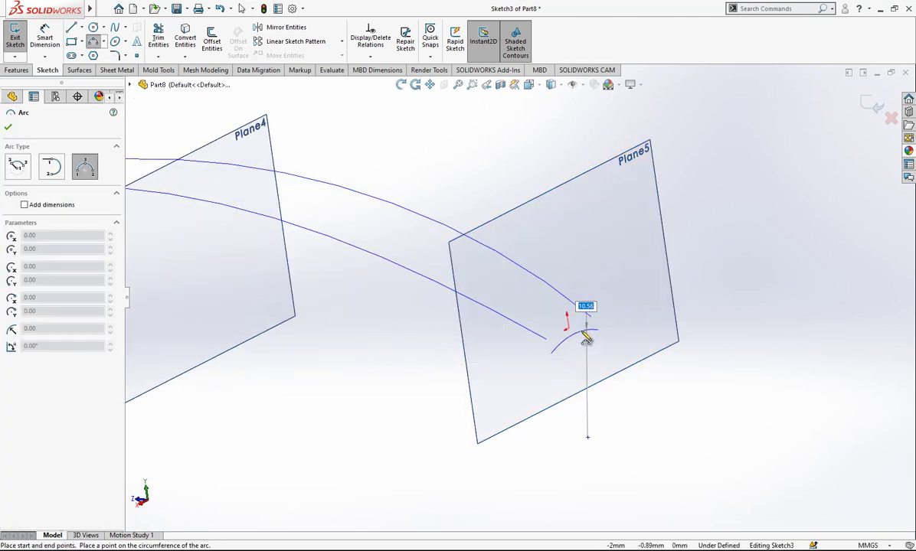
click(586, 329)
key(Escape)
Add a pierce relation between the arc's first endpoint and the nearest handle curve.
scroll(608, 339, down, 2)
middle_drag(608, 339, 589, 337)
scroll(575, 331, up, 2)
scroll(650, 272, up, 4)
middle_drag(650, 272, 548, 293)
scroll(536, 336, down, 5)
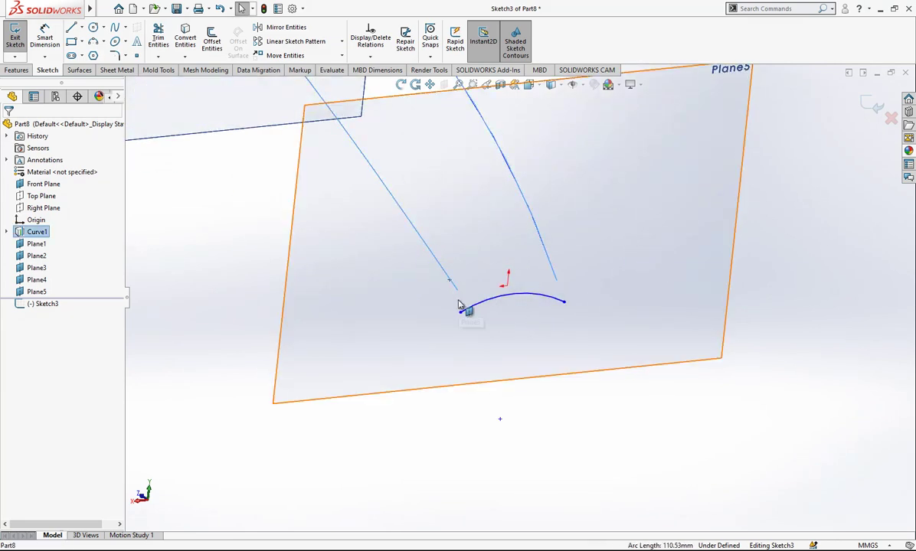
click(460, 311)
ctrl+click(447, 272)
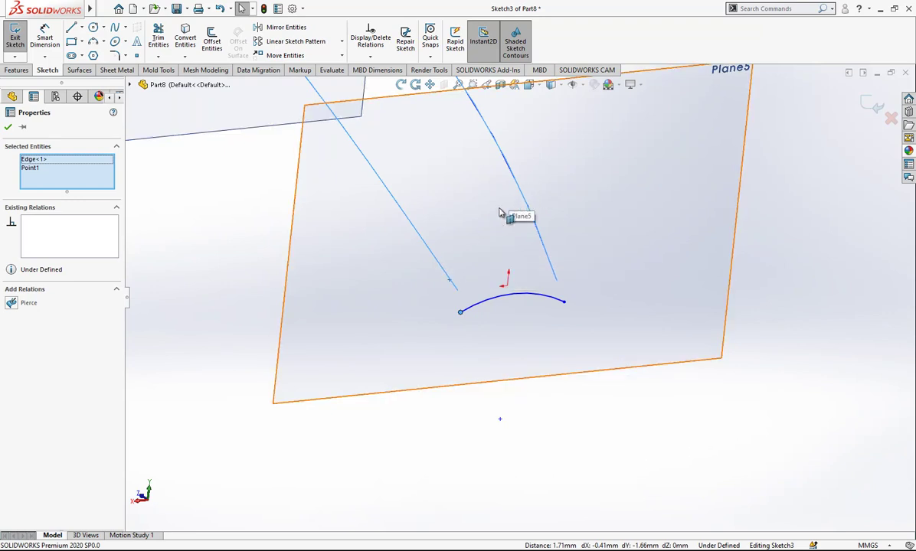
click(21, 302)
click(212, 335)
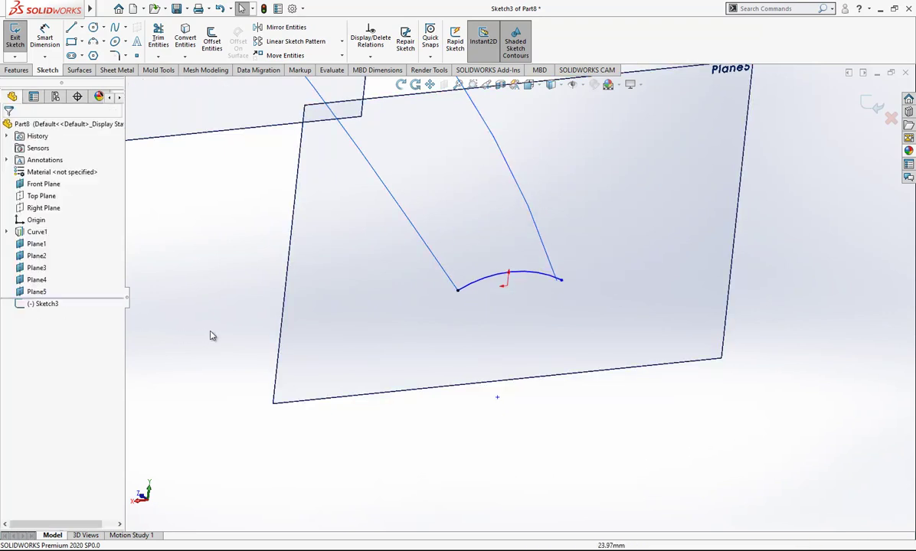
Pierce the arc's other endpoint onto the opposite handle curve.
click(557, 279)
ctrl+click(549, 267)
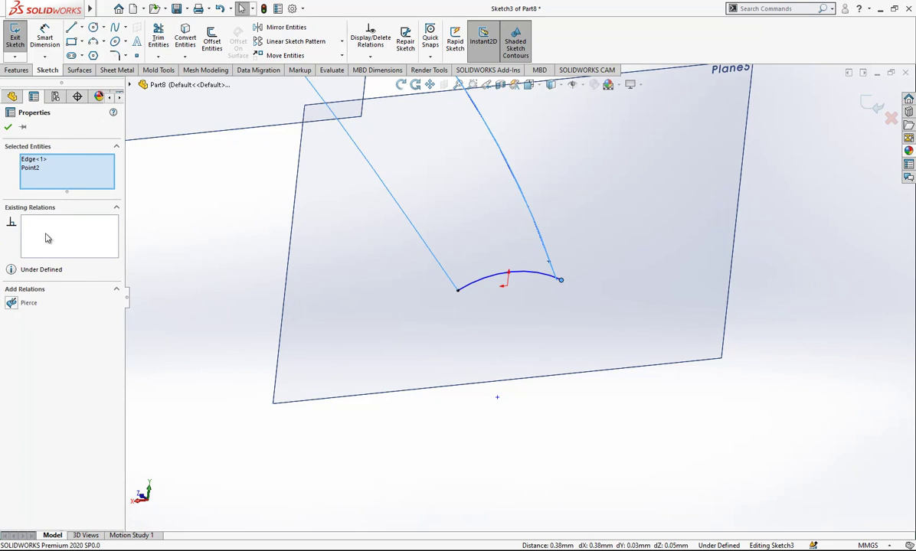
click(17, 305)
click(395, 354)
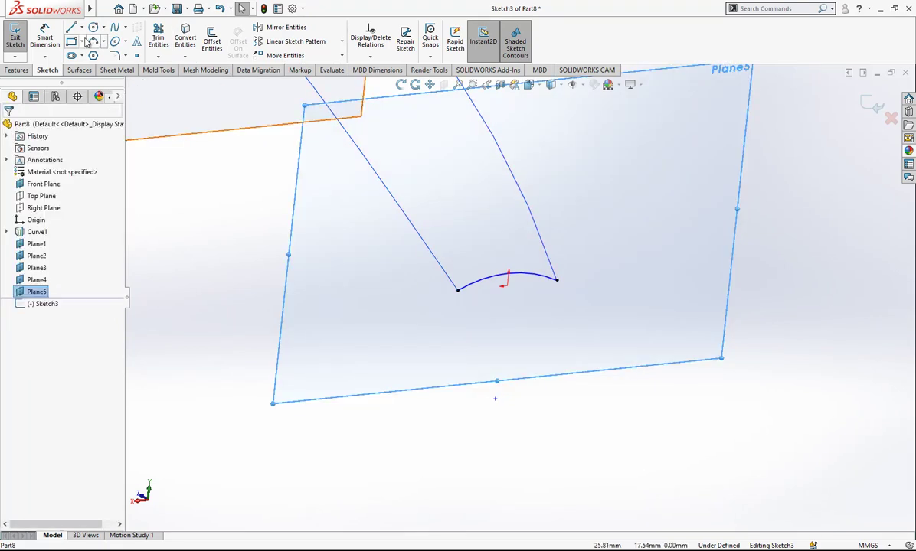
Dimension the handle-end arc with a radius of 25 mm.
click(44, 37)
click(547, 282)
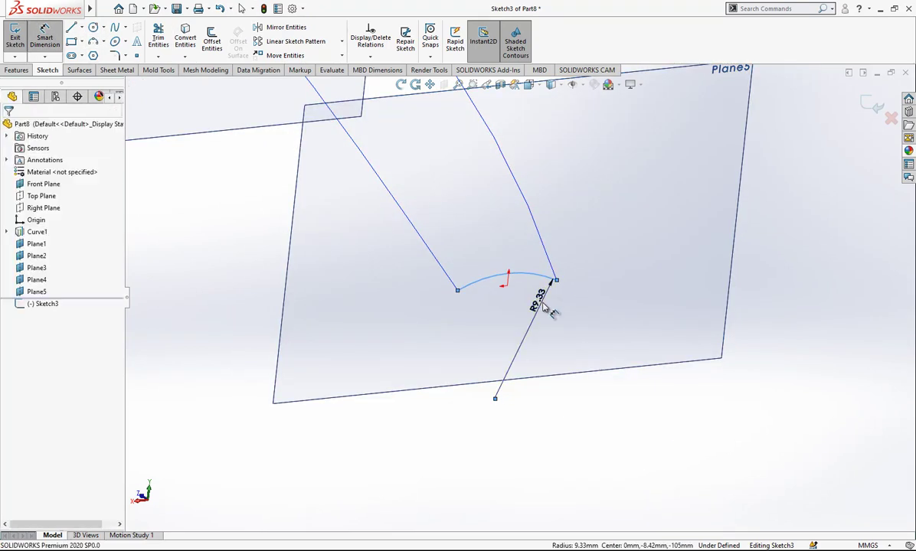
click(552, 310)
text(25)
key(Return)
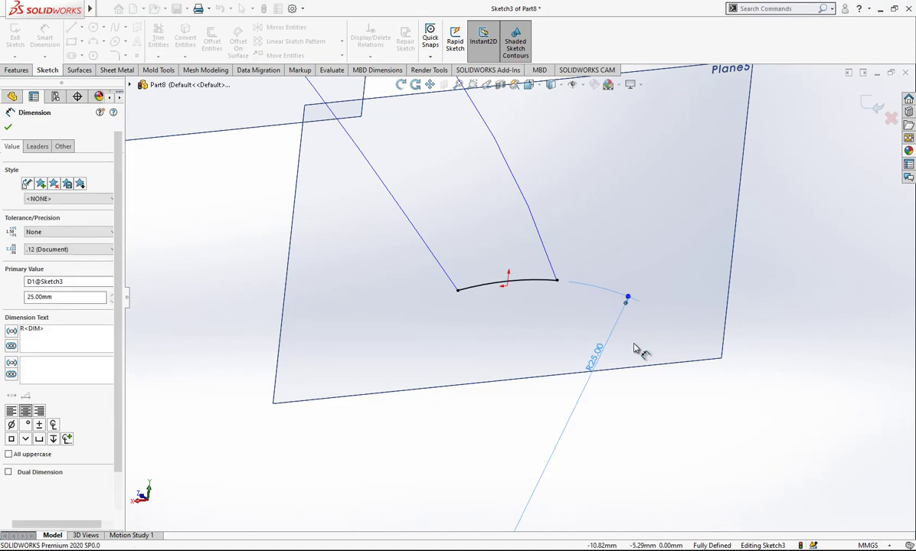
click(638, 347)
scroll(518, 305, up, 3)
scroll(517, 305, up, 1)
mouse_move(516, 306)
middle_down()
mouse_move(535, 305)
mouse_move(527, 300)
middle_up()
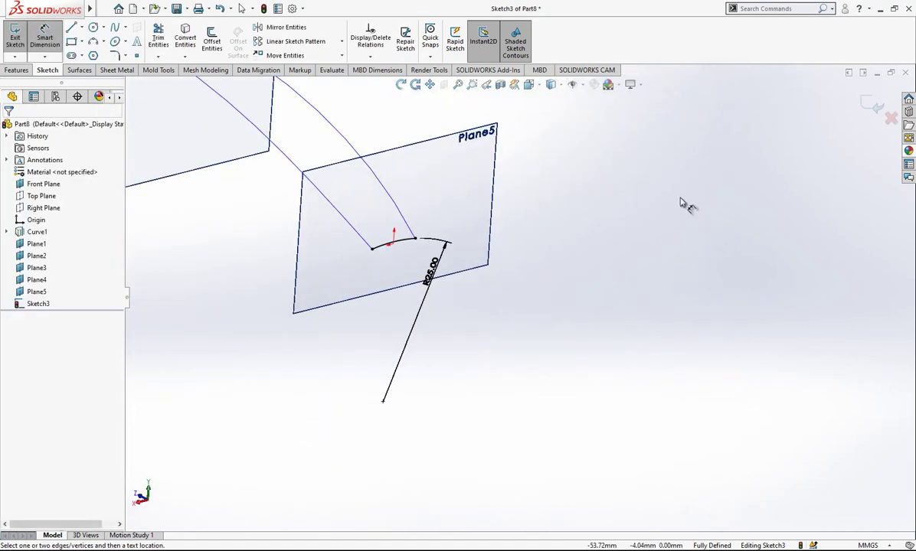
Finish the handle-end arc sketch and hide Plane5.
click(872, 104)
click(492, 153)
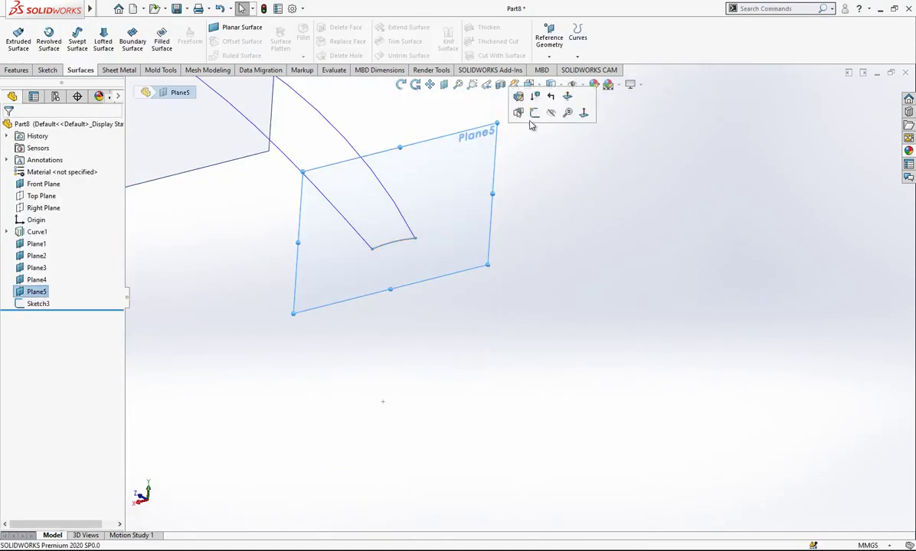
click(550, 116)
Start a sketch on Plane4 and draw a small upward-bowed three-point arc between the two handle curves.
scroll(595, 257, up, 3)
scroll(517, 257, down, 3)
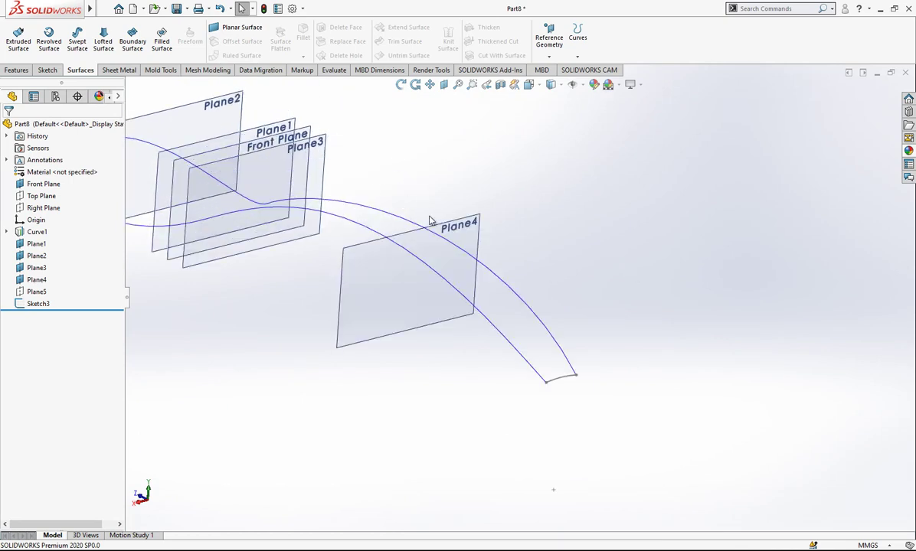
click(476, 222)
click(505, 189)
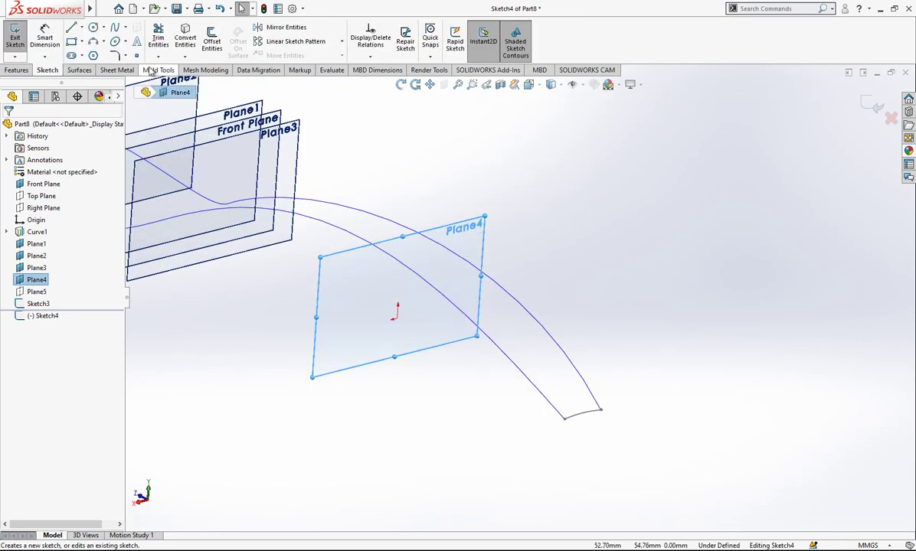
click(92, 42)
scroll(398, 231, down, 2)
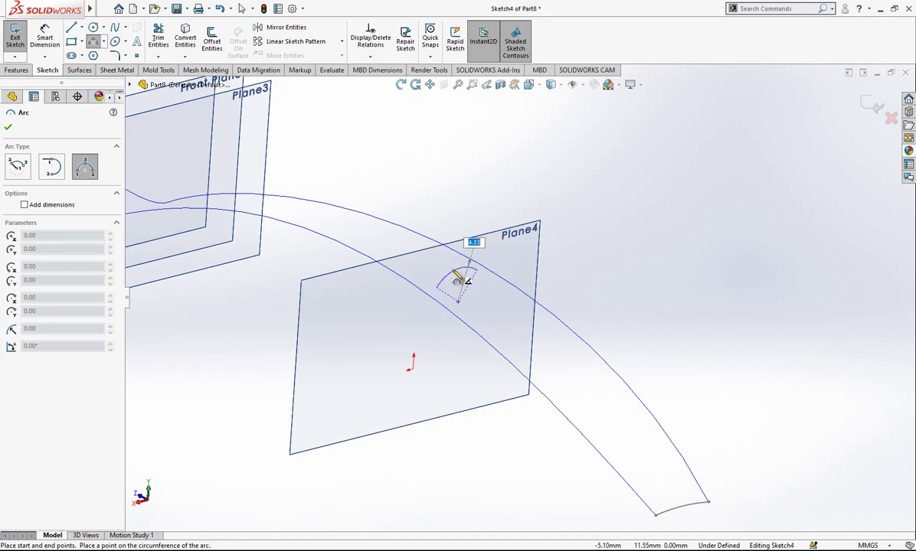
click(458, 281)
mouse_move(454, 286)
middle_down()
mouse_move(409, 266)
mouse_move(470, 281)
mouse_move(462, 293)
mouse_move(447, 283)
middle_up()
scroll(467, 200, up, 1)
scroll(468, 196, down, 5)
key(Escape)
Add a pierce relation between the Plane4 arc's start point and the nearest handle curve.
click(463, 297)
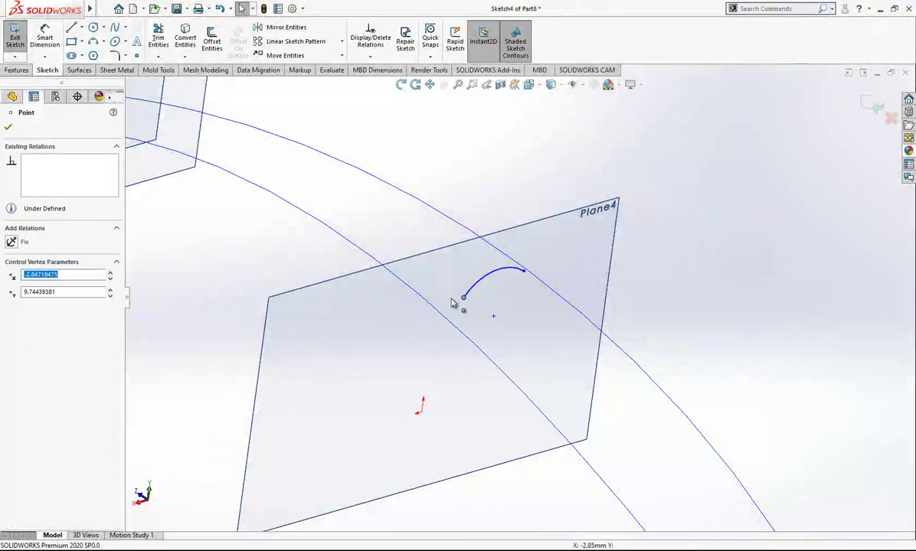
ctrl+click(424, 300)
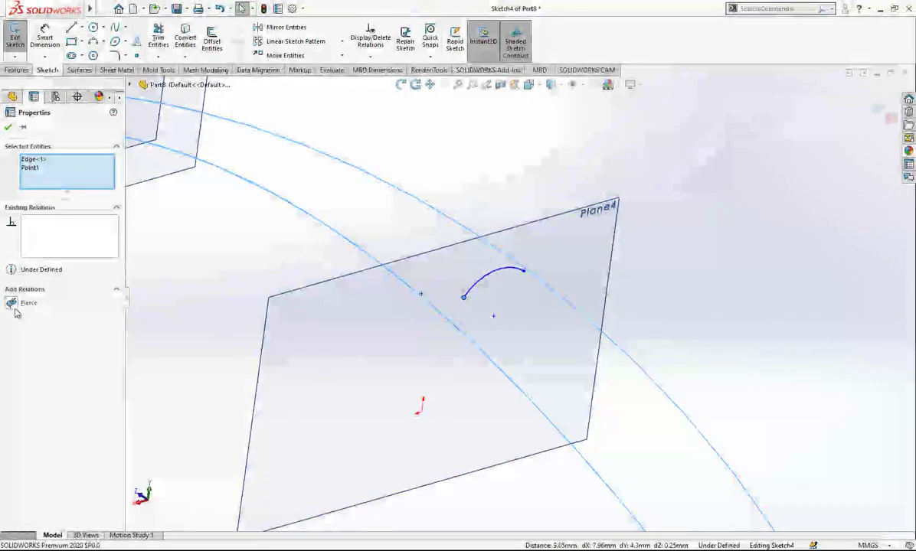
click(16, 305)
click(725, 286)
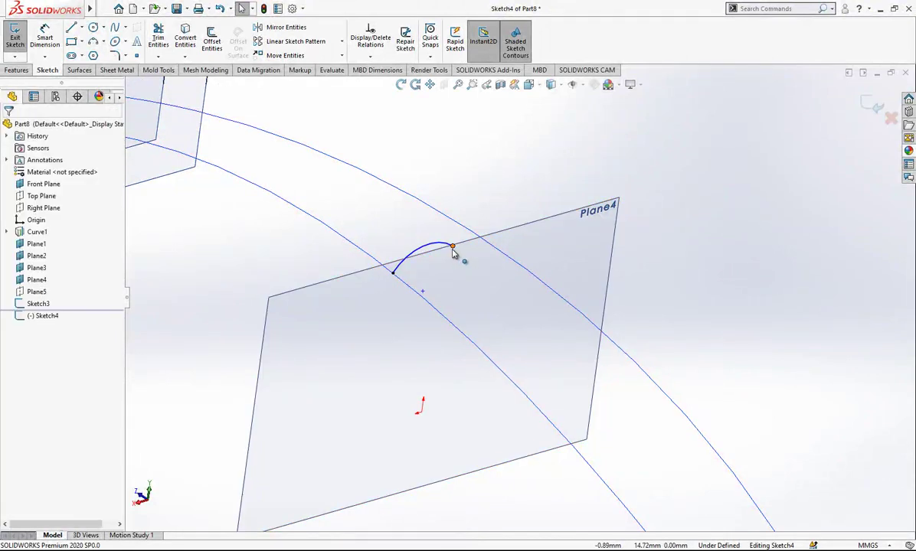
Pierce the Plane4 arc's other endpoint onto the opposite handle curve.
click(452, 249)
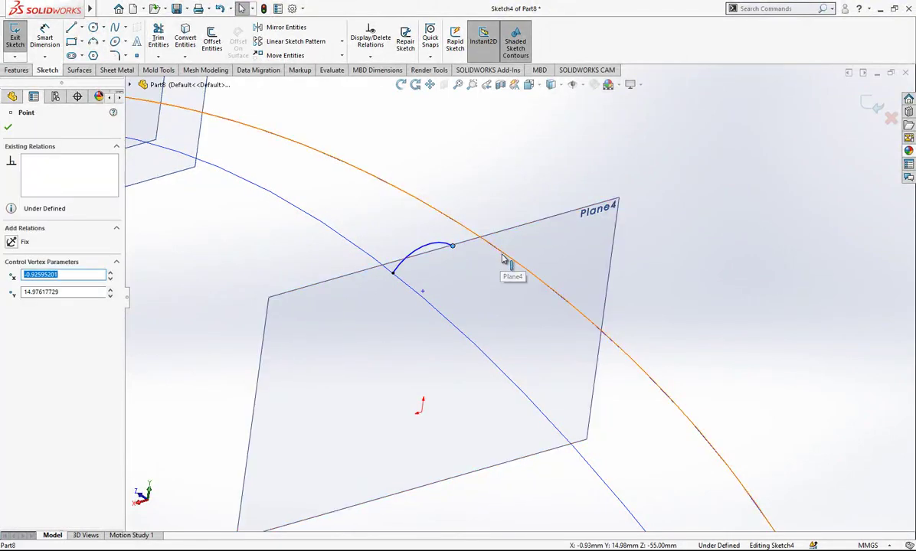
ctrl+click(507, 259)
click(29, 306)
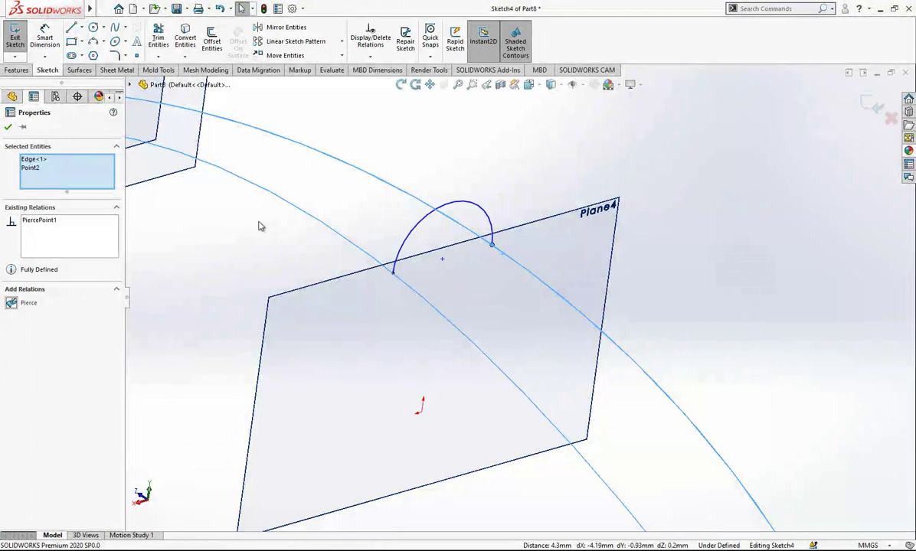
key(Escape)
Flatten the Plane4 arc and dimension it with a radius of 20 mm.
click(436, 237)
drag(430, 243, 430, 244)
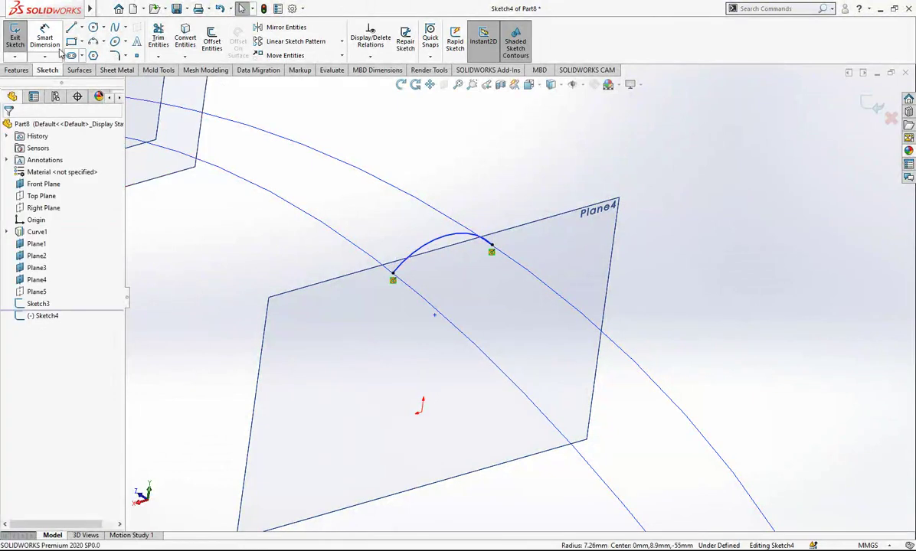
click(44, 36)
click(426, 245)
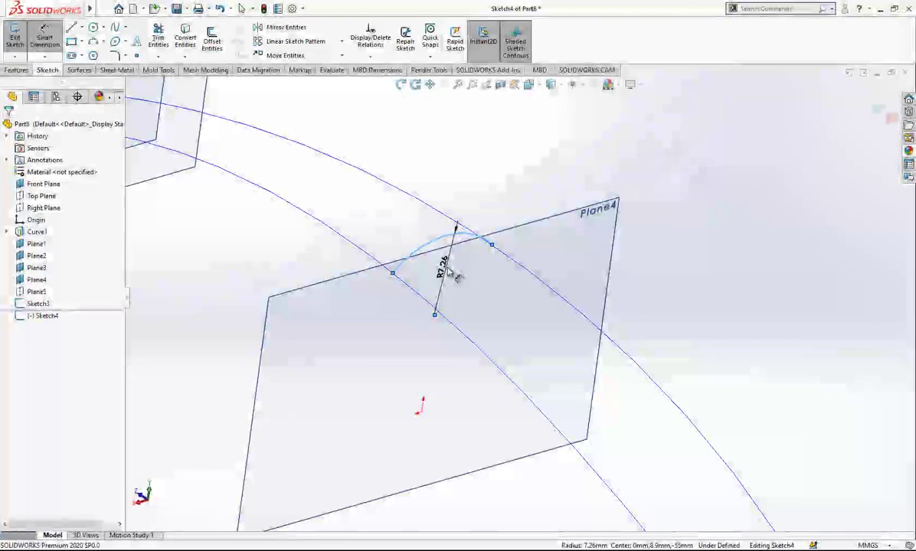
click(448, 270)
key(Return)
click(598, 252)
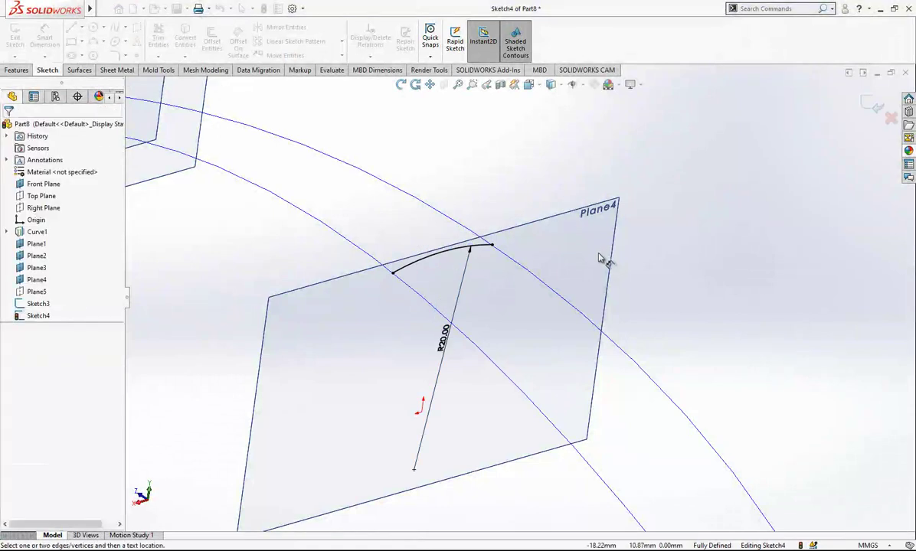
Finish the Plane4 arc sketch and hide Plane4.
scroll(602, 249, up, 4)
click(876, 108)
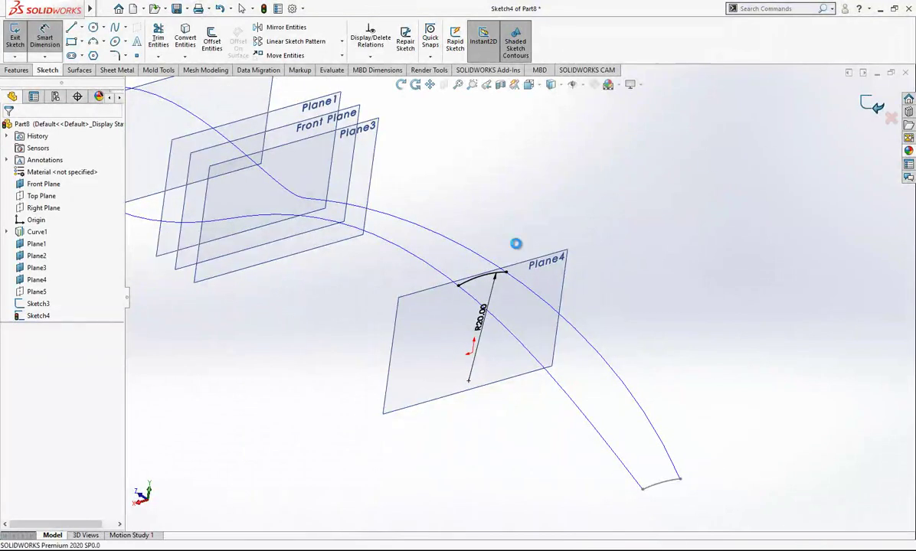
middle_drag(484, 269, 476, 315)
click(503, 307)
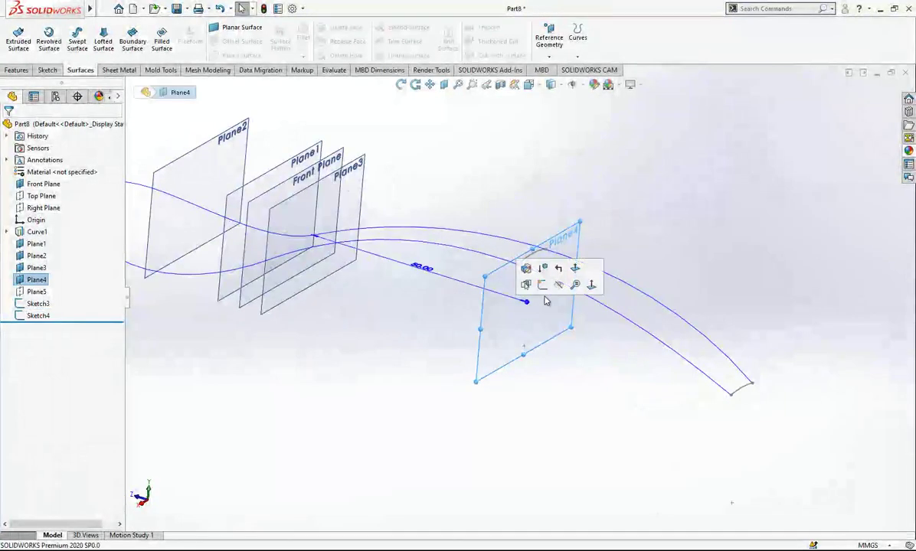
click(560, 287)
Start a sketch on Plane3 and draw a three-point arc between the two outline curves at the neck.
scroll(407, 249, up, 2)
mouse_move(405, 249)
middle_down()
mouse_move(403, 256)
mouse_move(419, 238)
mouse_move(400, 242)
mouse_move(419, 228)
mouse_move(402, 241)
middle_up()
scroll(457, 272, down, 4)
click(458, 246)
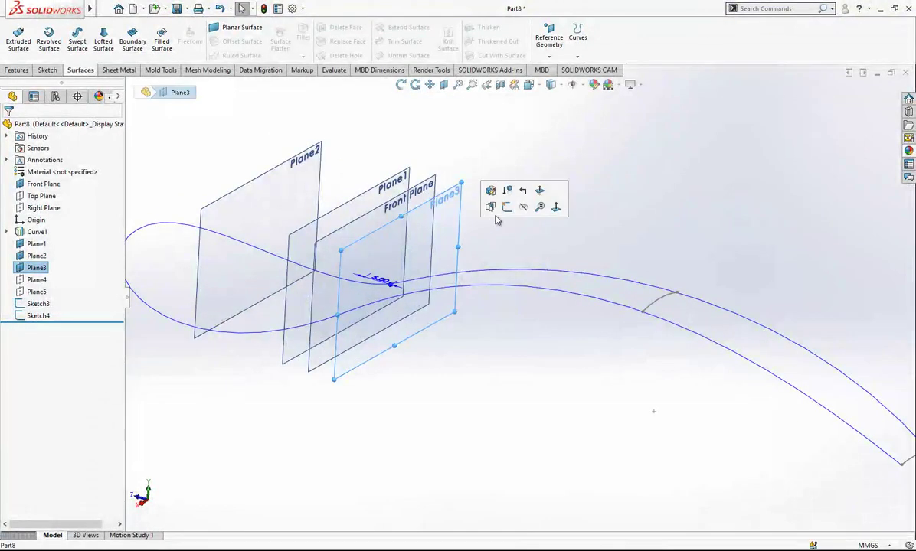
click(506, 208)
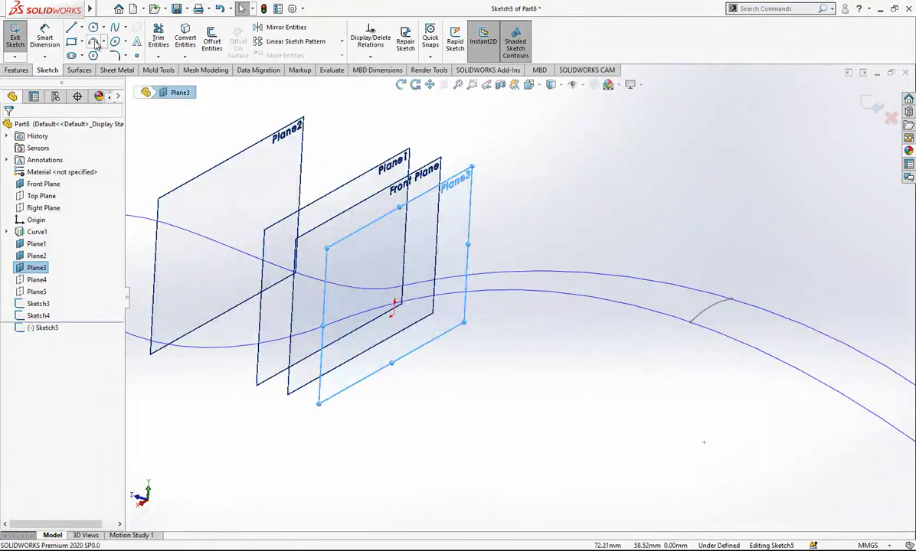
click(93, 43)
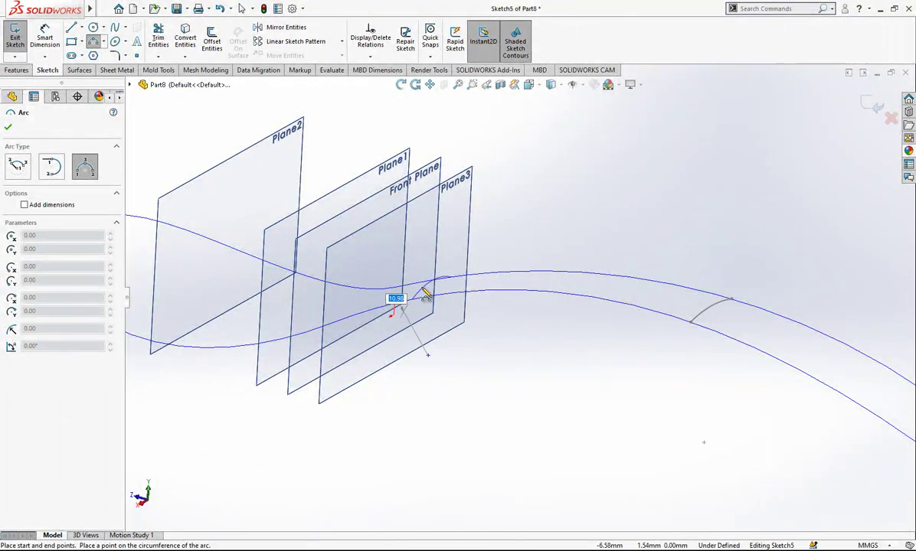
click(426, 284)
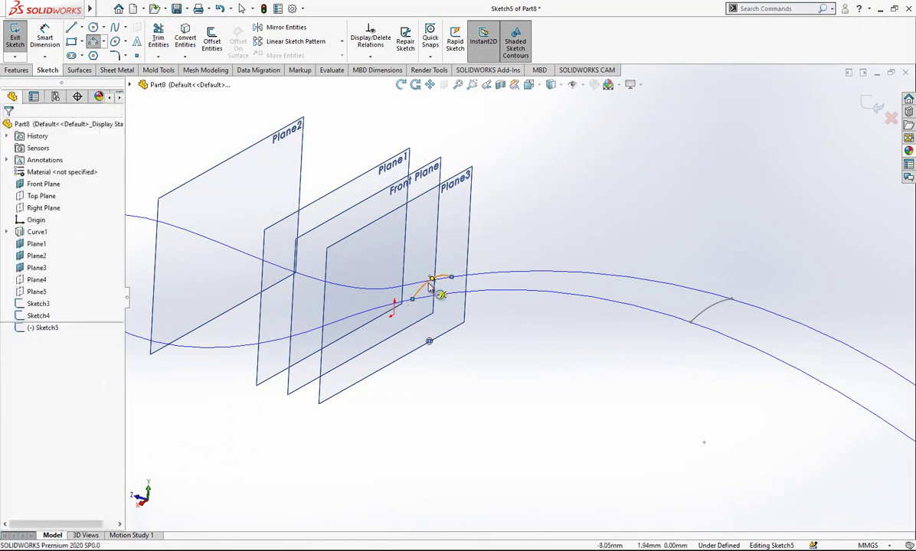
key(Escape)
ctrl+click(483, 275)
key(Escape)
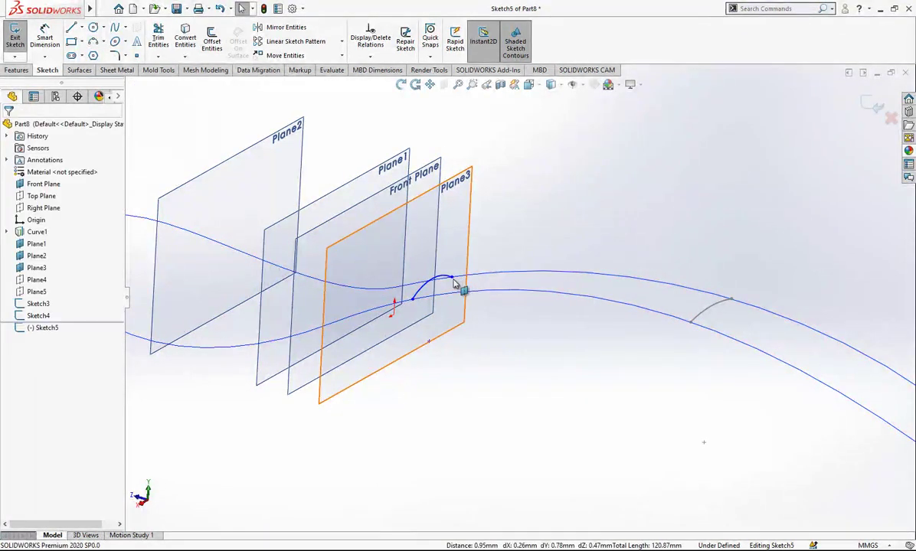
click(452, 278)
ctrl+click(498, 272)
click(529, 224)
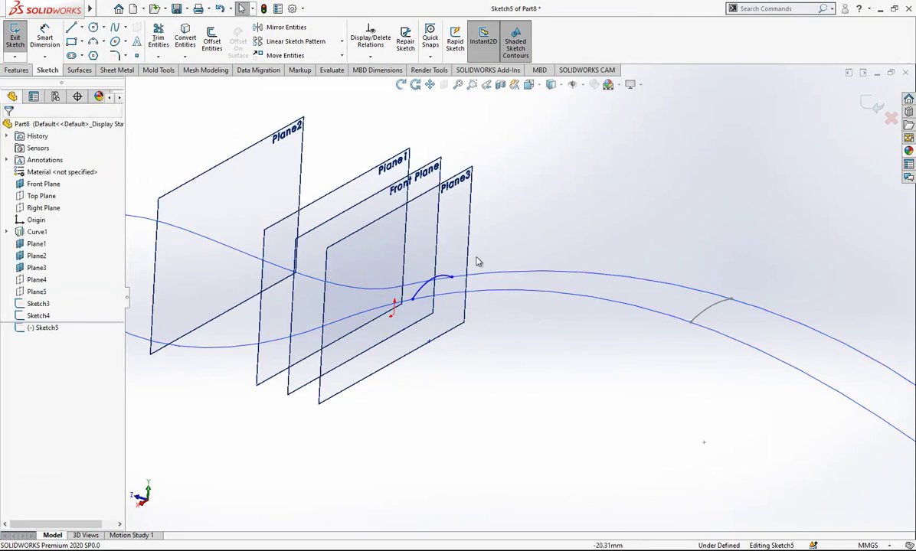
Flip the Plane3 arc to bow downward with a radius of about 7.2 mm and pierce its upper endpoint onto the adjacent outline curve.
mouse_move(440, 279)
mouse_down()
mouse_move(444, 303)
mouse_move(448, 287)
mouse_up()
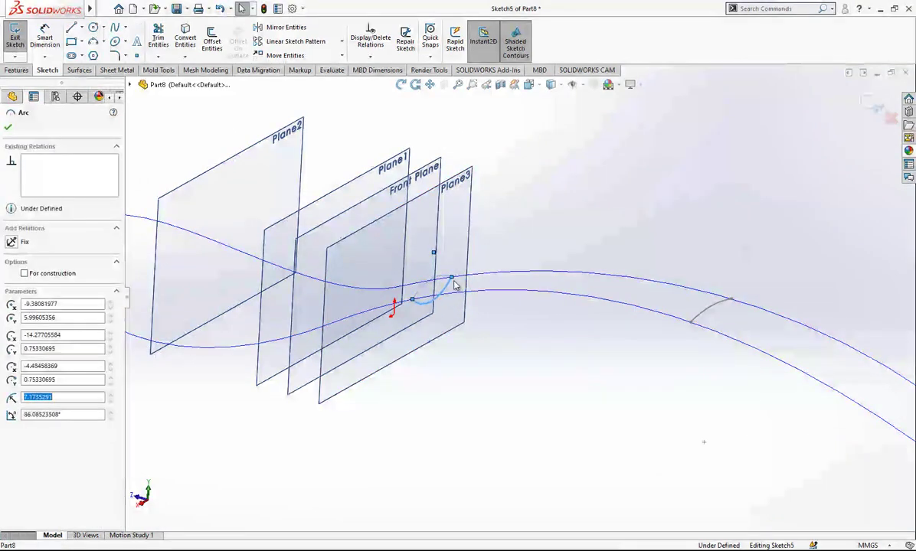
key(Escape)
scroll(465, 284, down, 2)
click(457, 280)
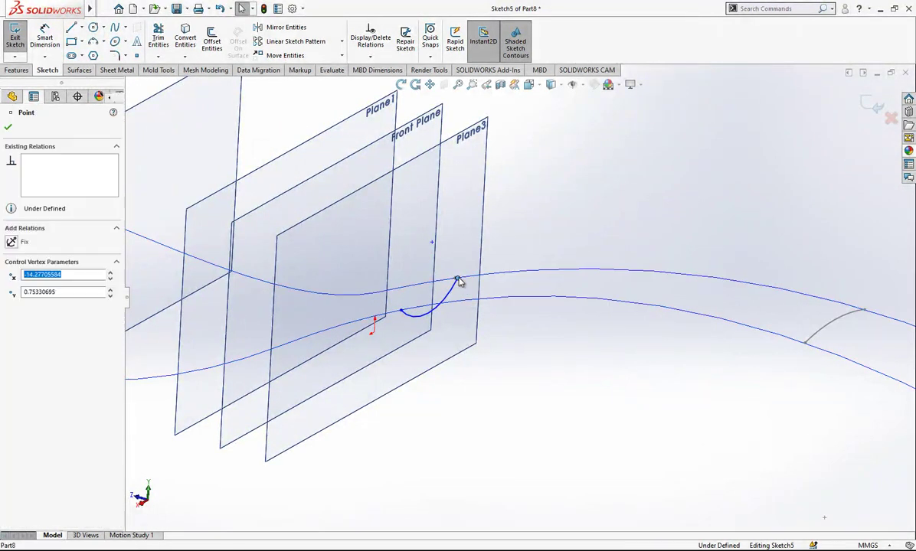
click(491, 276)
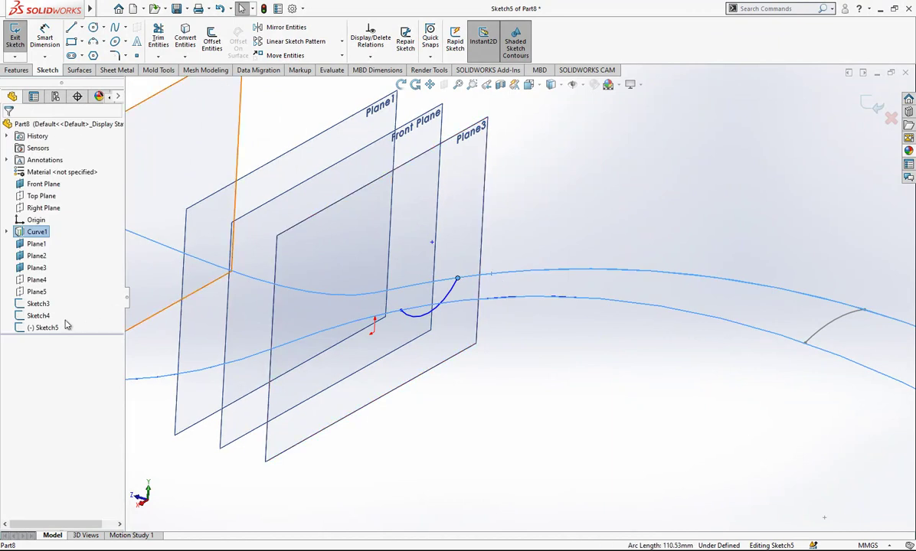
click(557, 342)
click(457, 280)
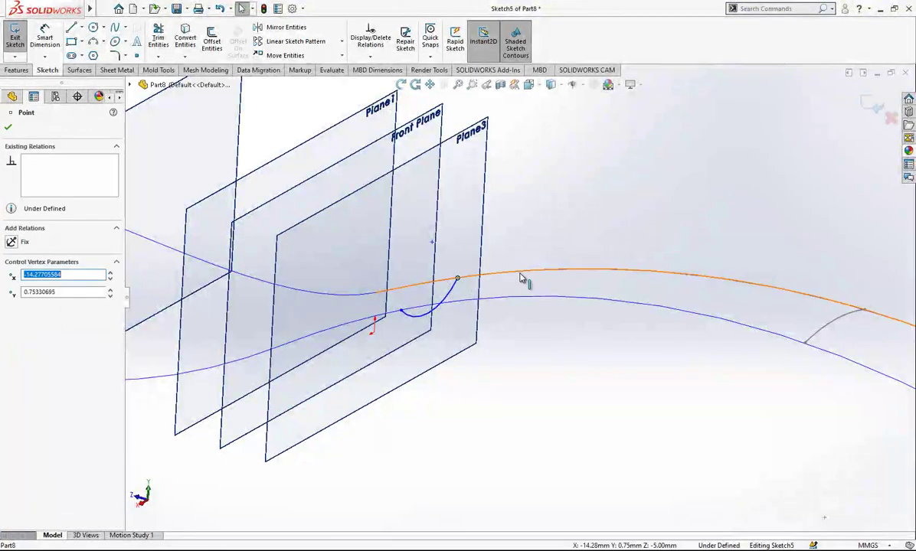
ctrl+click(520, 271)
click(28, 303)
key(Escape)
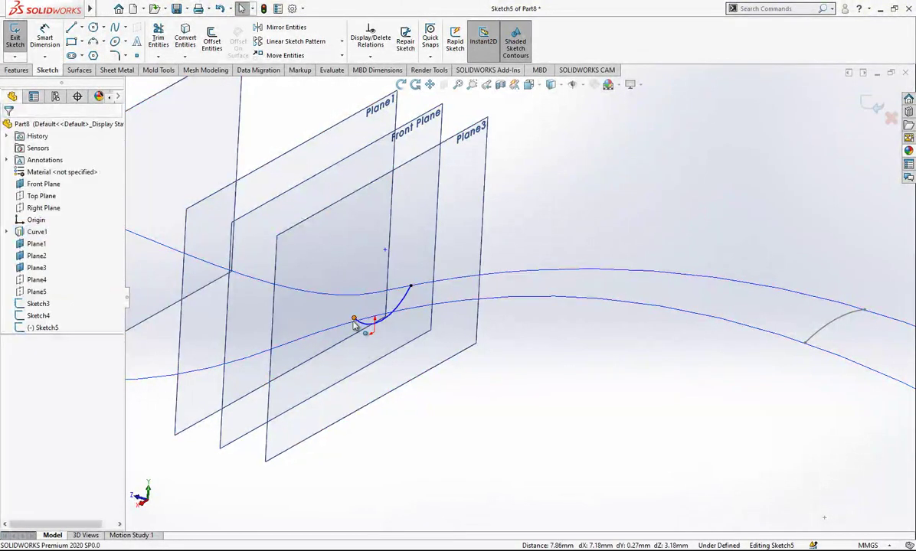
Pierce the Plane3 arc's remaining endpoint onto the opposite outline curve.
click(352, 320)
ctrl+click(342, 326)
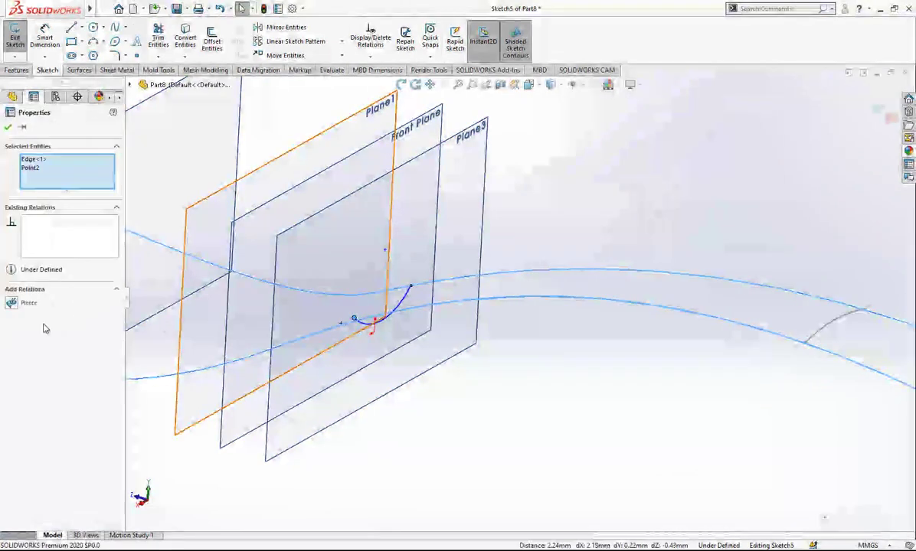
click(15, 303)
key(Escape)
Add a radius dimension to the Plane3 arc, trying a value of 5 mm.
right_drag(390, 351, 429, 279)
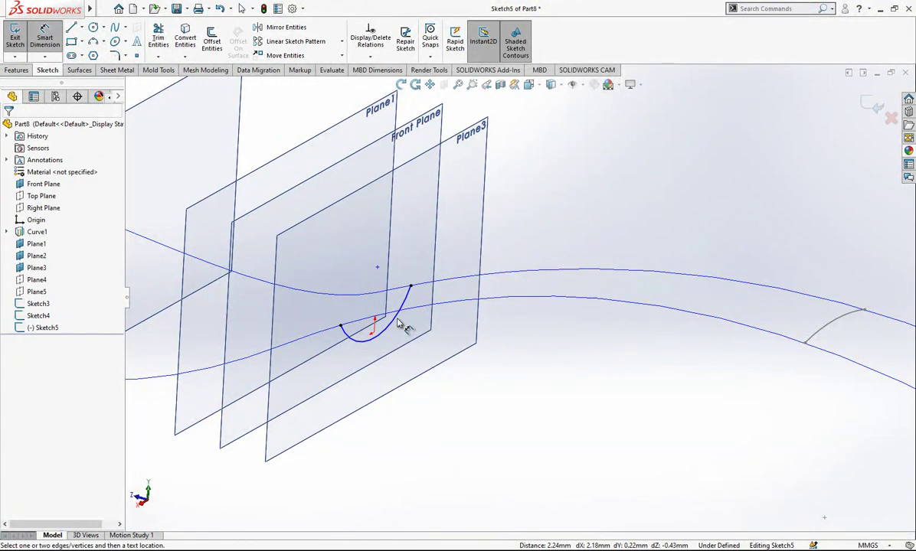
key(Escape)
right_drag(396, 328, 416, 290)
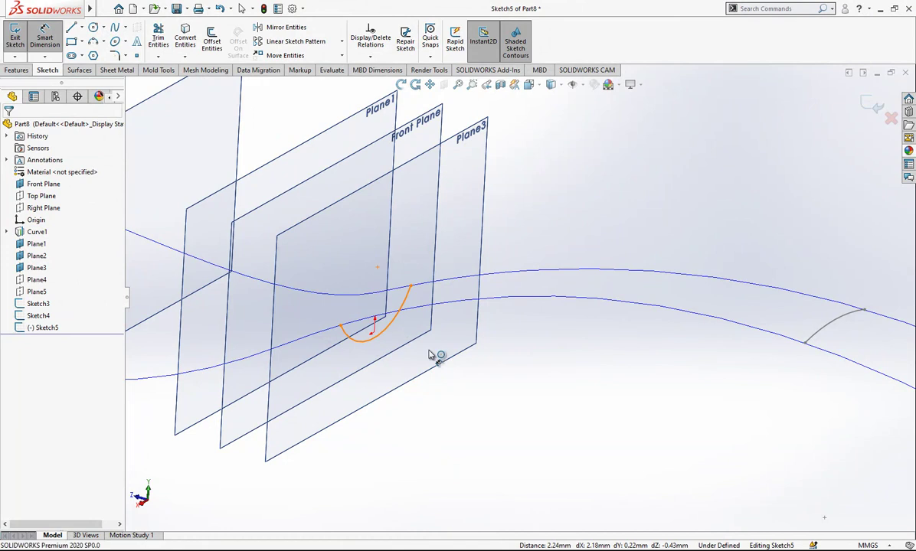
click(469, 380)
key(Return)
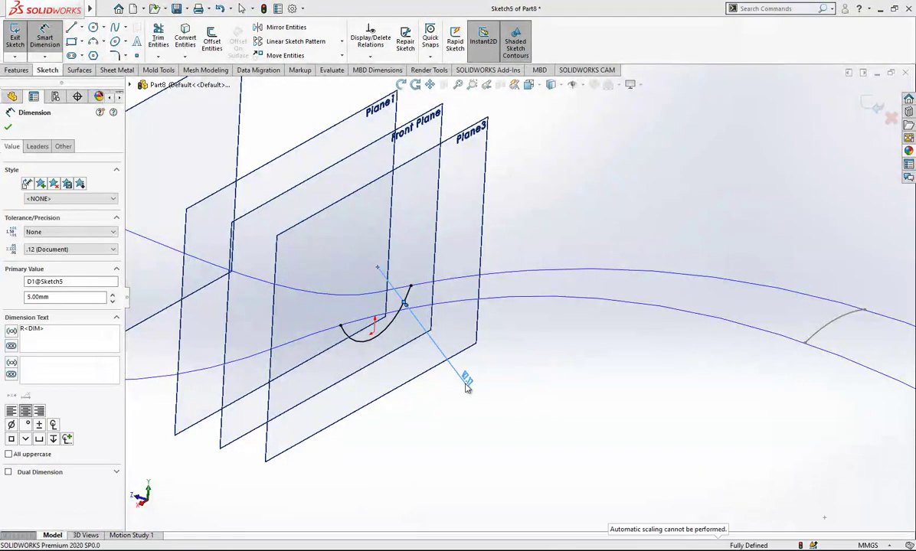
click(523, 282)
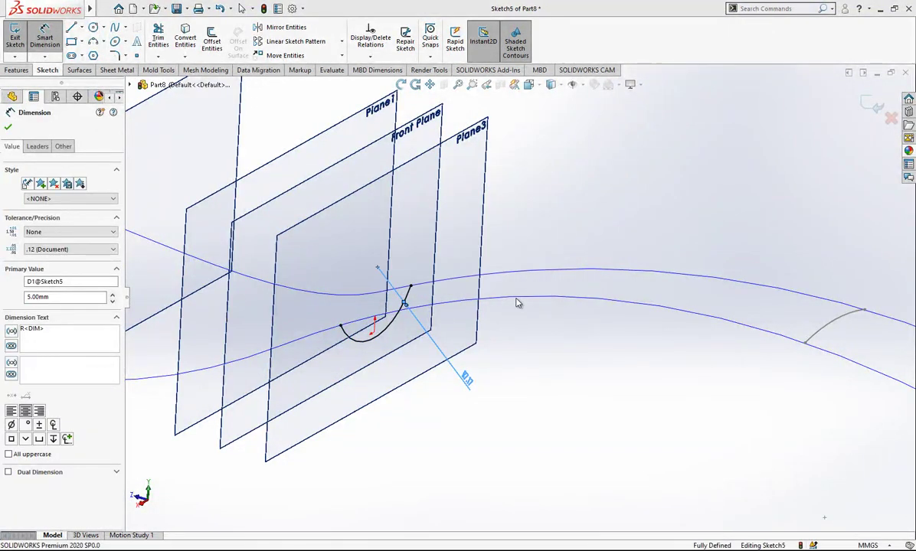
key(Escape)
Set the Plane3 arc's radius to 20 mm.
double_click(468, 378)
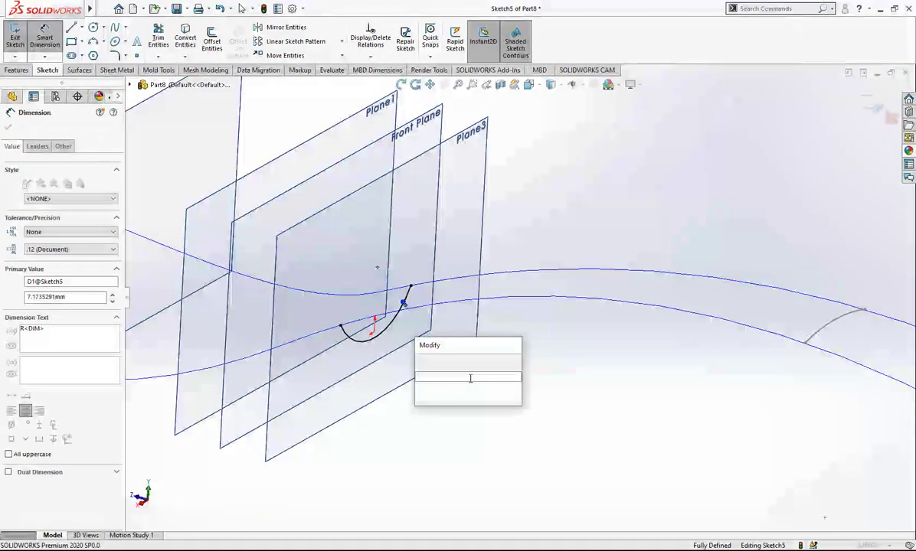
text(20)
key(Return)
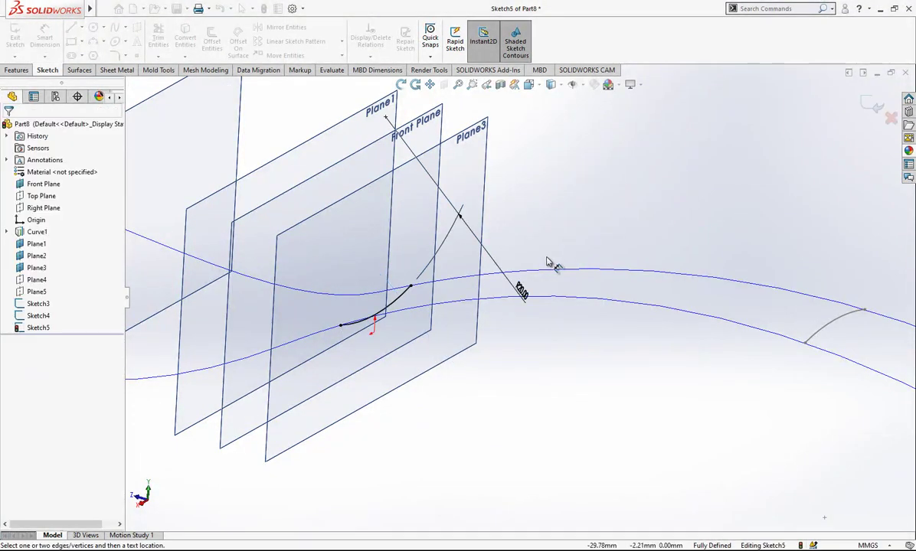
Finish the Plane3 arc sketch and hide Plane3 and the Front Plane.
scroll(546, 262, up, 2)
mouse_move(546, 262)
middle_down()
mouse_move(540, 233)
mouse_move(551, 257)
middle_up()
click(879, 108)
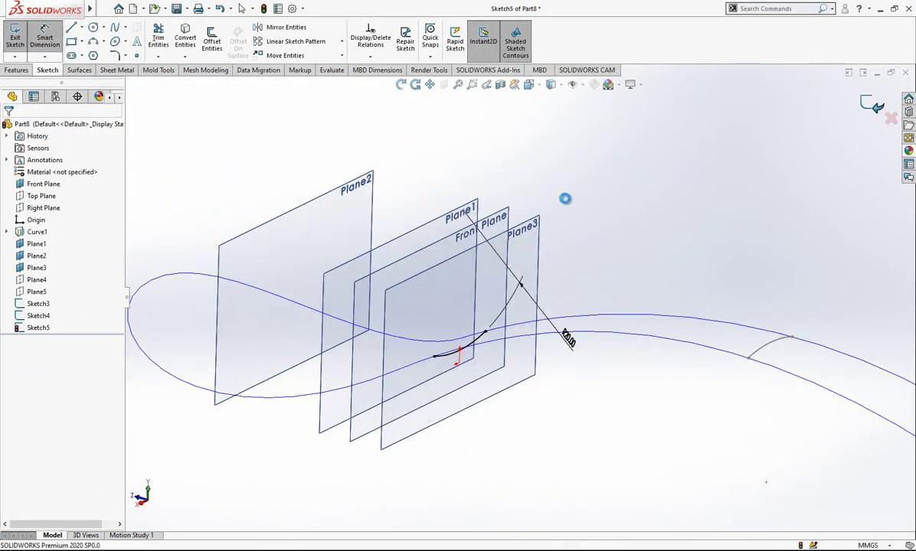
click(538, 230)
click(590, 198)
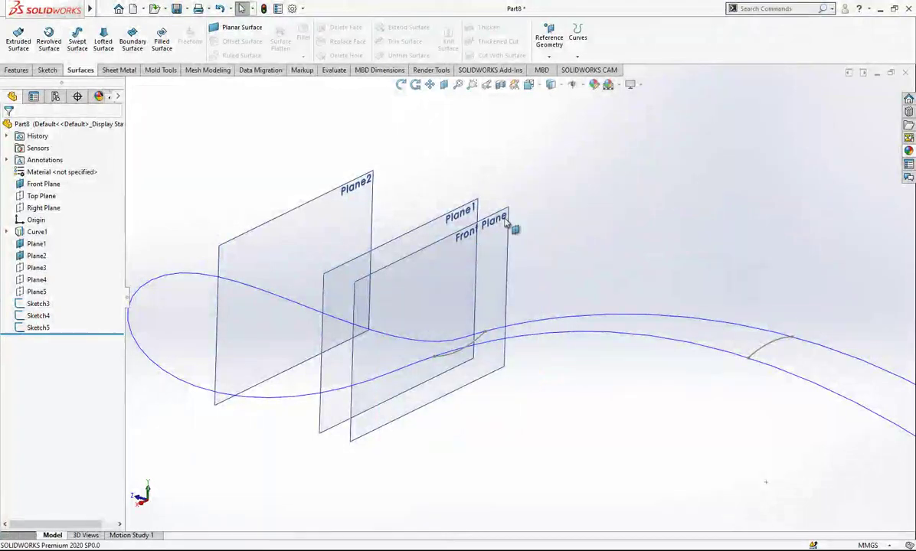
click(509, 220)
click(563, 188)
Start a sketch on Plane1 and draw a three-point arc bowing downward between the two sides of the spoon outline.
middle_drag(563, 189, 353, 251)
click(353, 251)
click(401, 208)
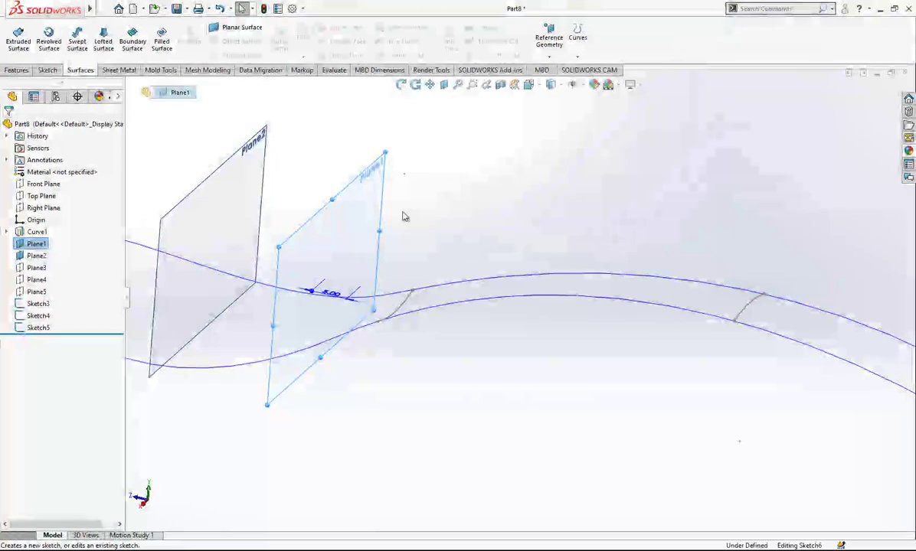
mouse_move(402, 208)
middle_down()
mouse_move(333, 327)
mouse_move(468, 346)
middle_up()
scroll(466, 345, down, 2)
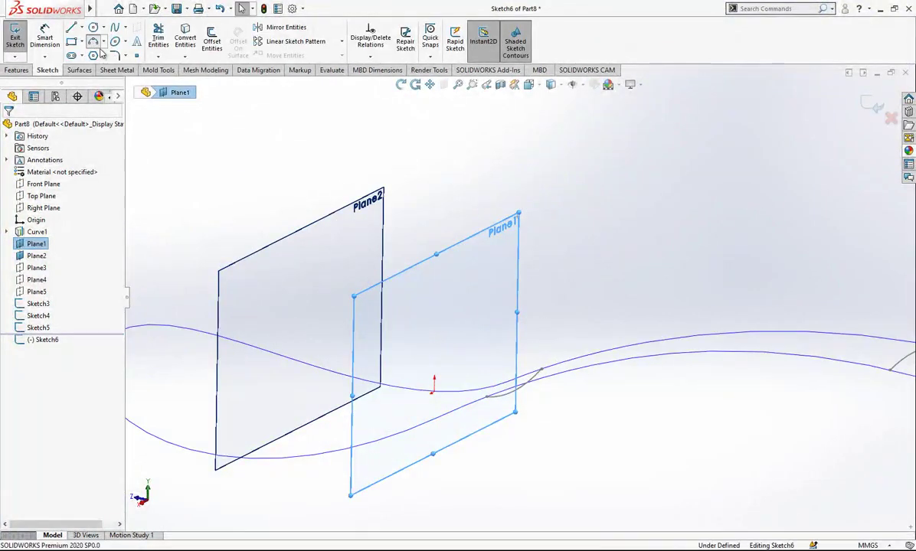
click(95, 43)
scroll(460, 377, down, 2)
click(503, 371)
click(416, 425)
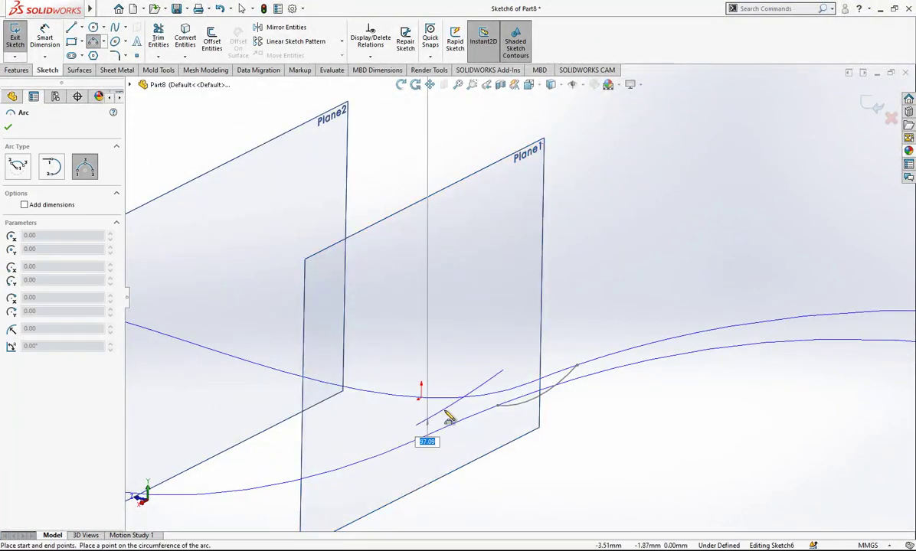
click(453, 413)
key(Escape)
Pierce both endpoints of the Plane1 arc onto the opposite sides of the outline curve.
click(416, 426)
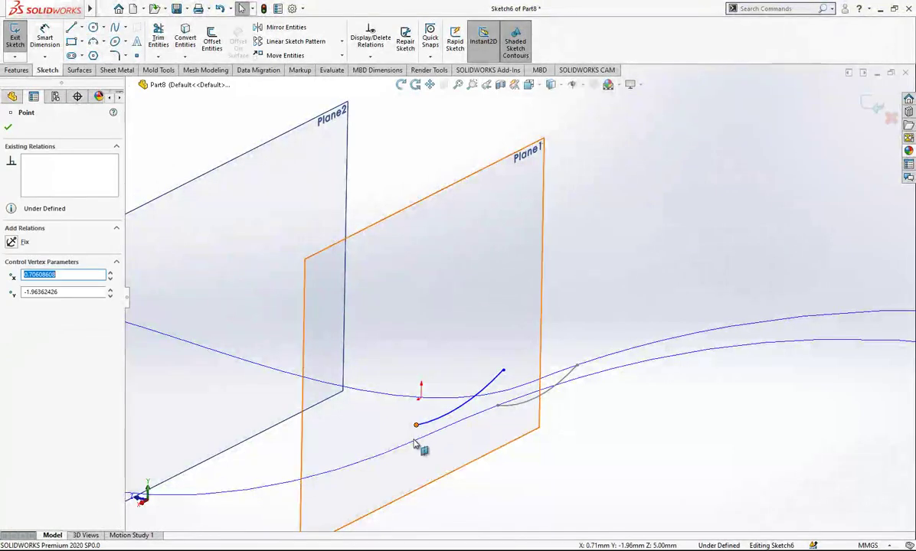
ctrl+click(415, 441)
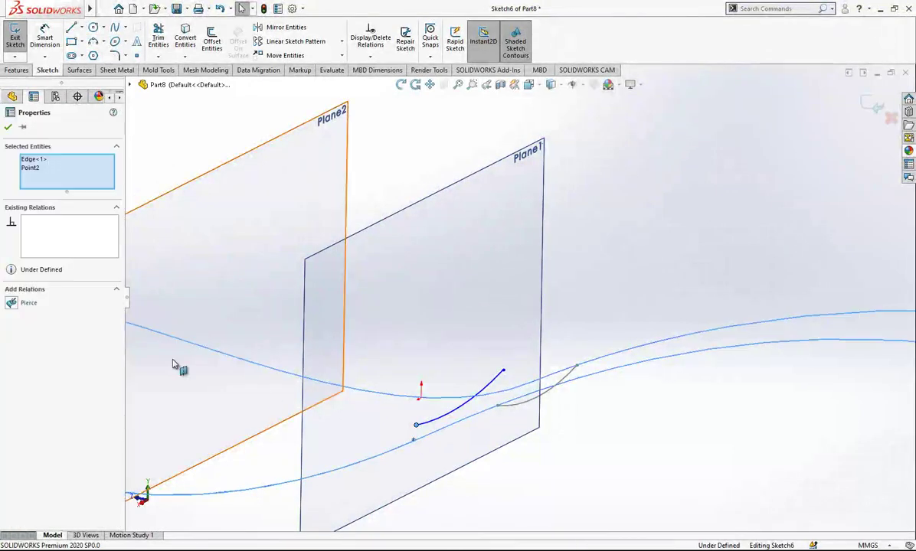
click(11, 305)
key(Escape)
click(437, 410)
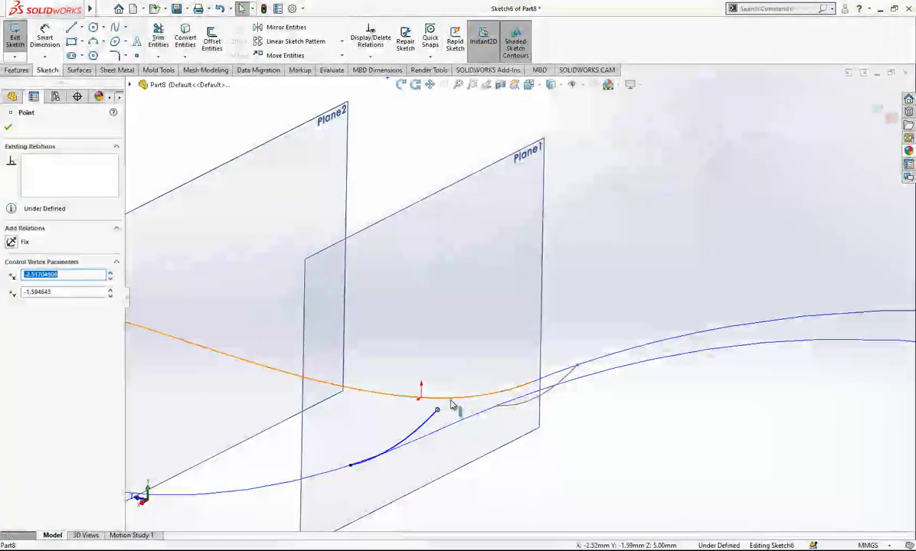
ctrl+click(451, 406)
click(21, 306)
key(Escape)
Dimension the Plane1 arc with a radius of 20 mm.
scroll(337, 320, up, 2)
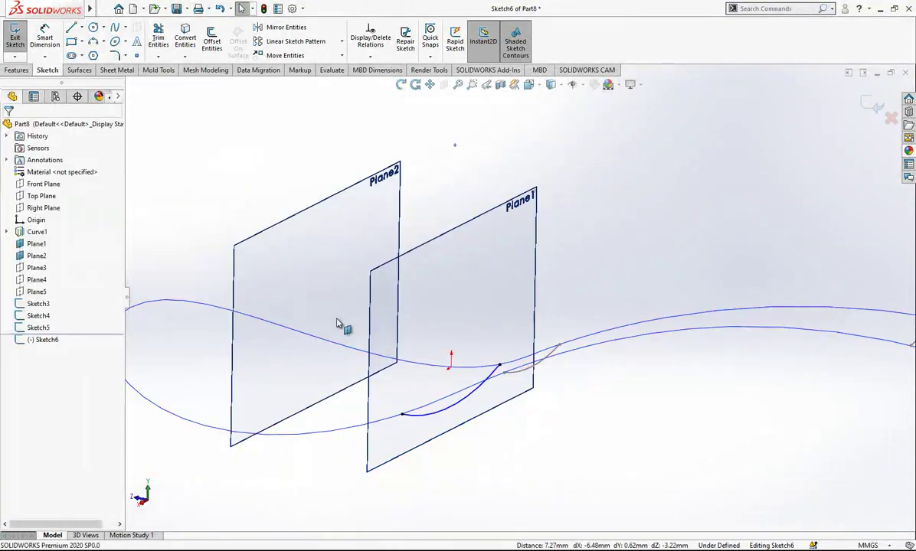
click(45, 38)
click(485, 383)
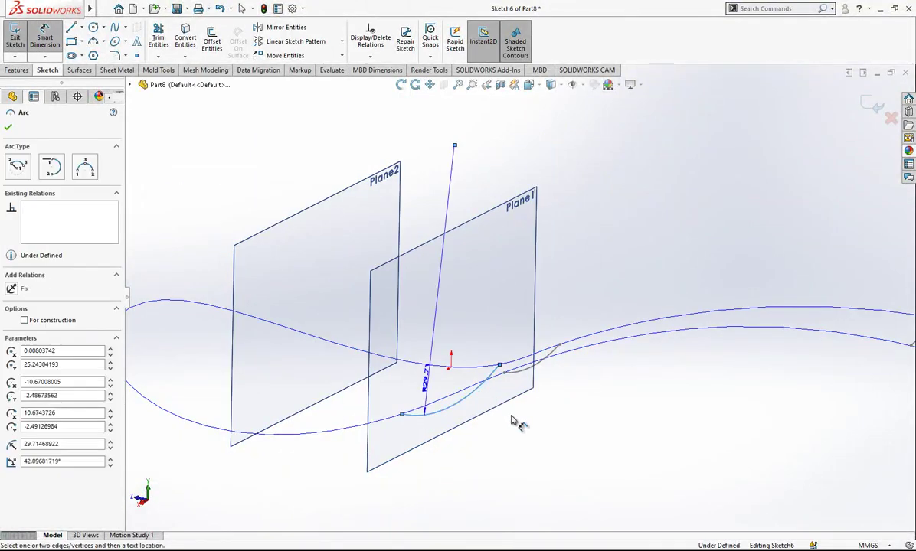
click(520, 426)
key(Return)
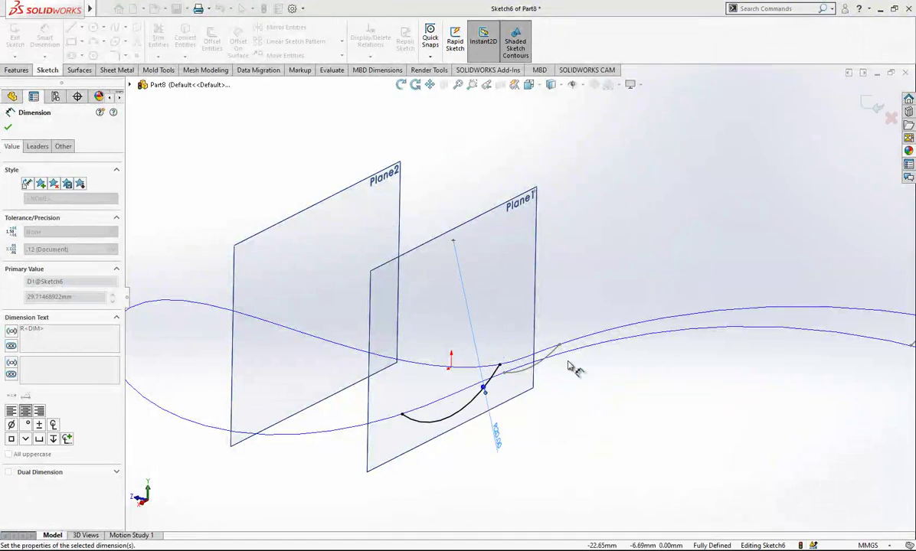
Finish the Plane1 arc sketch and hide Plane1.
scroll(500, 390, up, 5)
mouse_move(507, 361)
middle_down()
mouse_move(581, 335)
mouse_move(513, 371)
middle_up()
key(Escape)
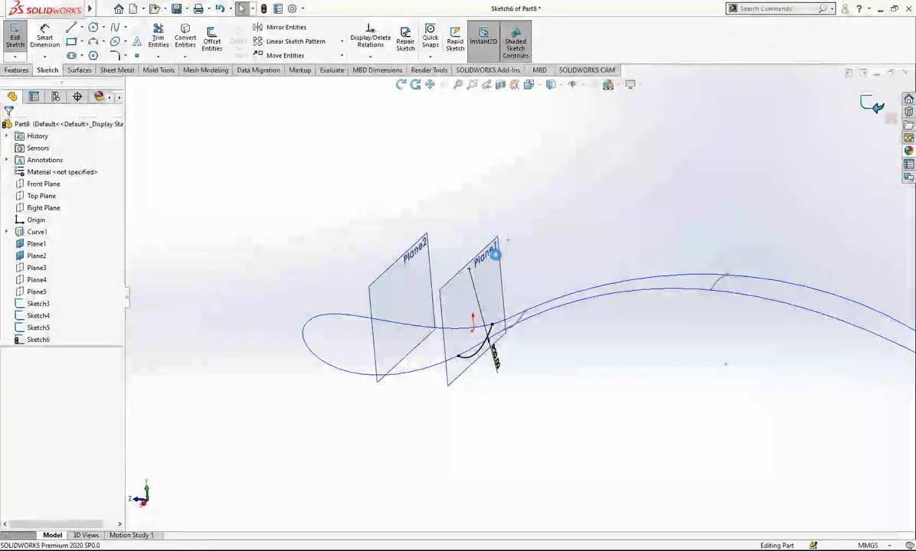
click(496, 259)
click(559, 222)
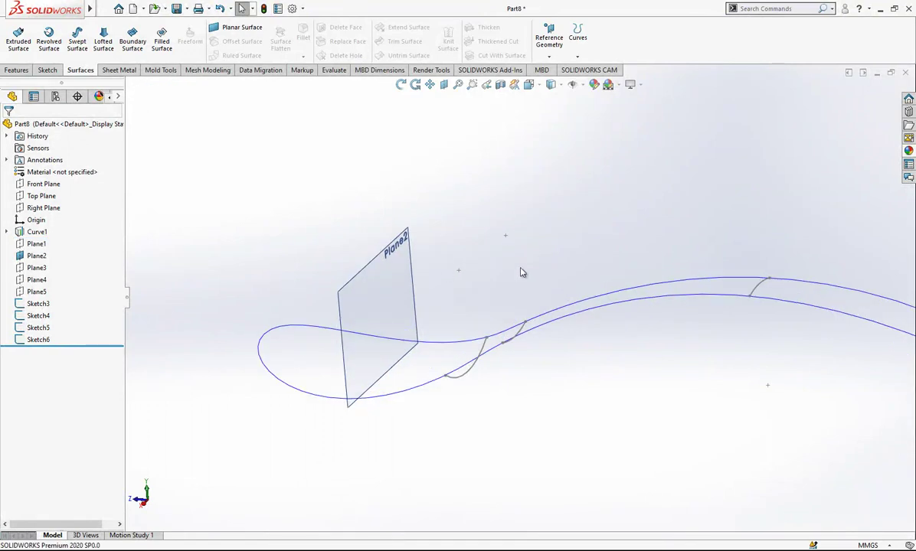
Start a sketch on Plane2 and draw a deep three-point arc across the spoon bowl.
click(408, 273)
click(476, 279)
click(401, 276)
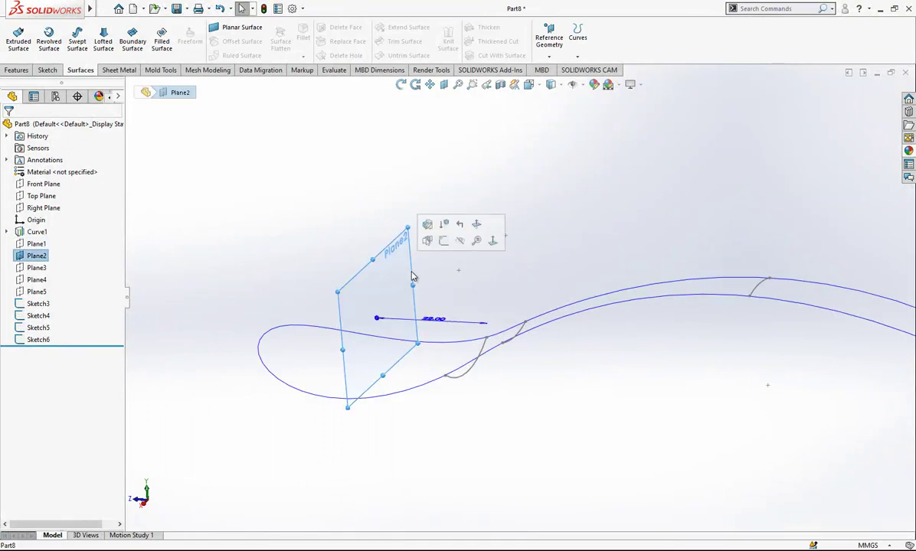
click(443, 242)
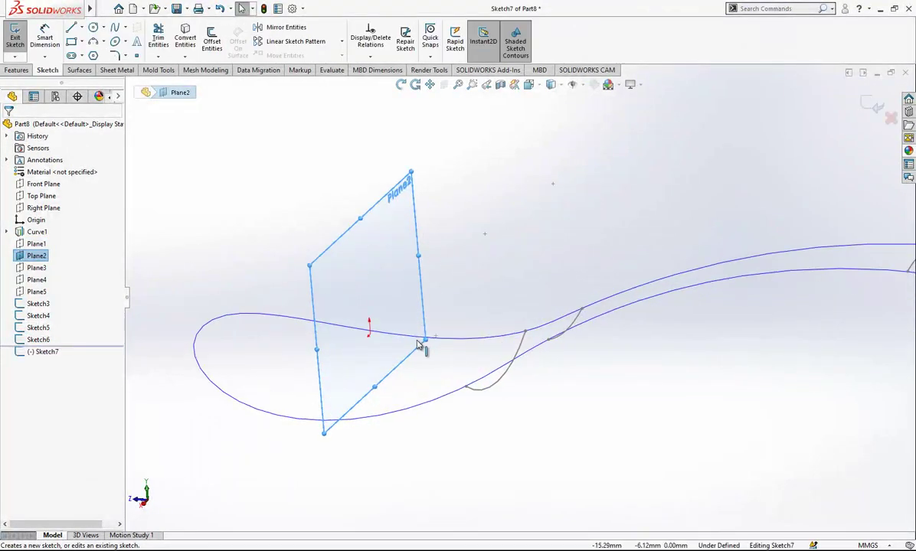
click(93, 41)
drag(570, 303, 426, 392)
click(537, 384)
key(Escape)
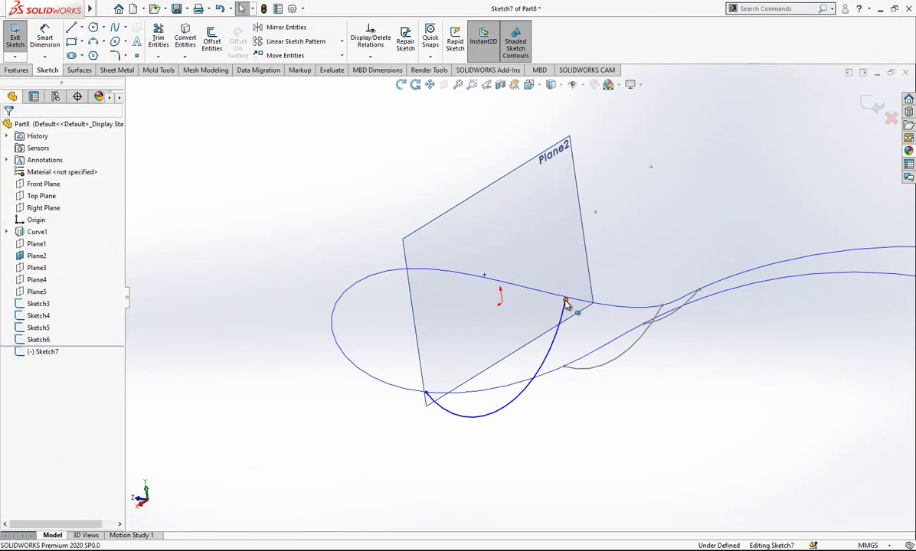
Pierce both endpoints of the Plane2 arc onto the opposite sides of the outline curve.
click(565, 302)
ctrl+click(547, 299)
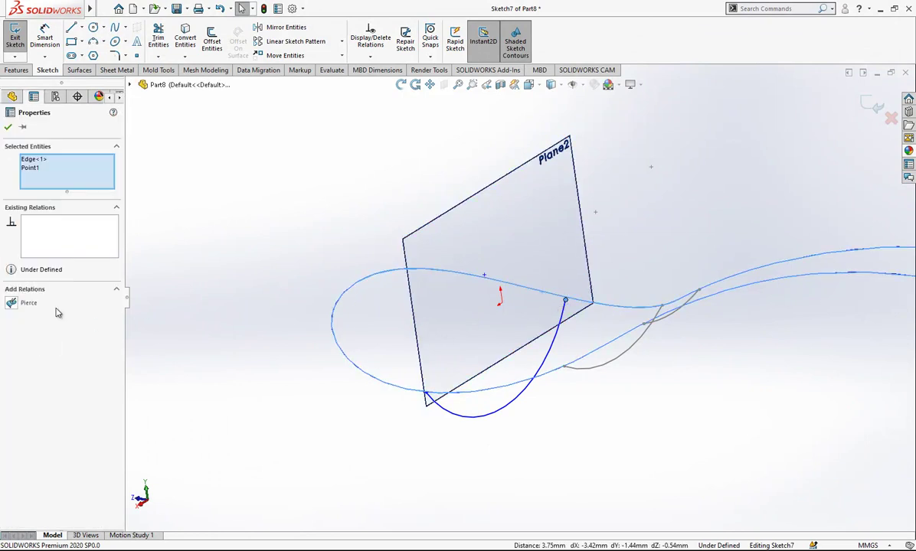
click(23, 303)
key(Escape)
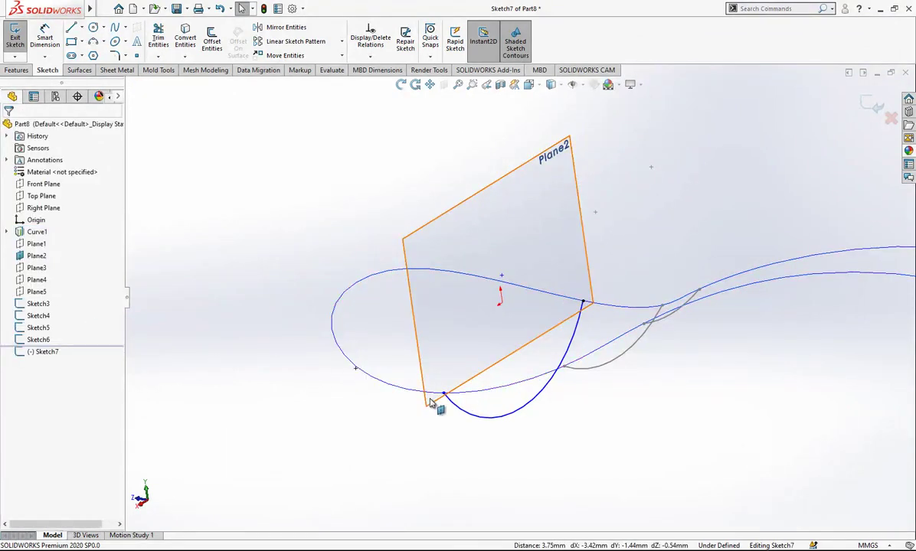
click(444, 396)
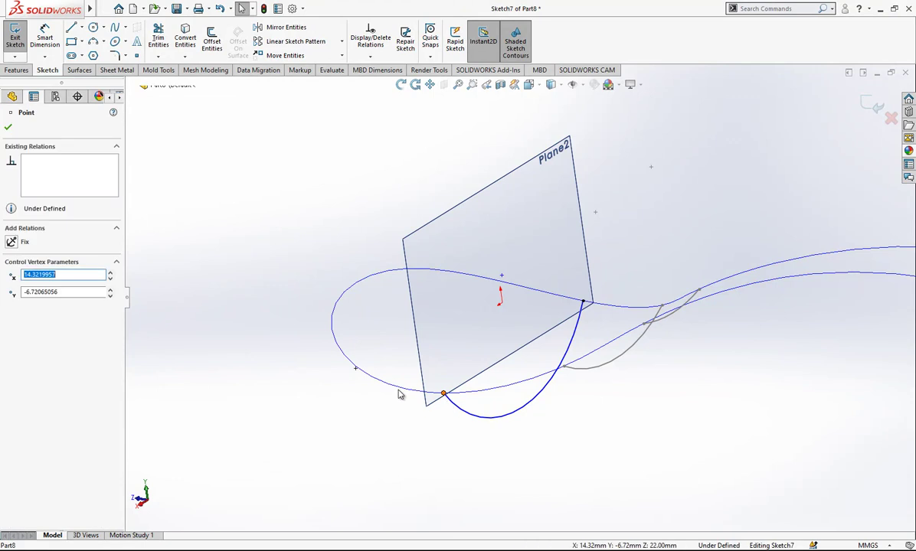
ctrl+click(400, 390)
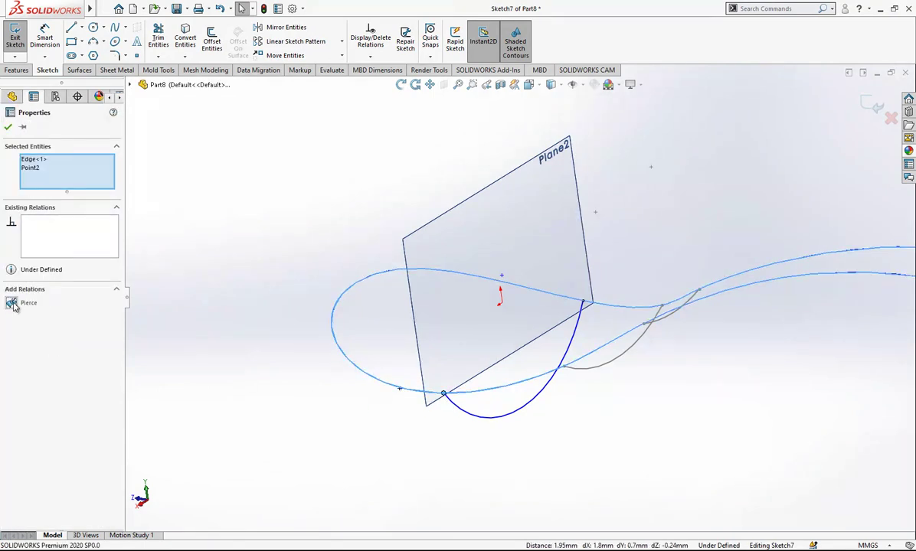
click(12, 304)
key(Escape)
Dimension the Plane2 arc with a radius of 22 mm.
click(43, 38)
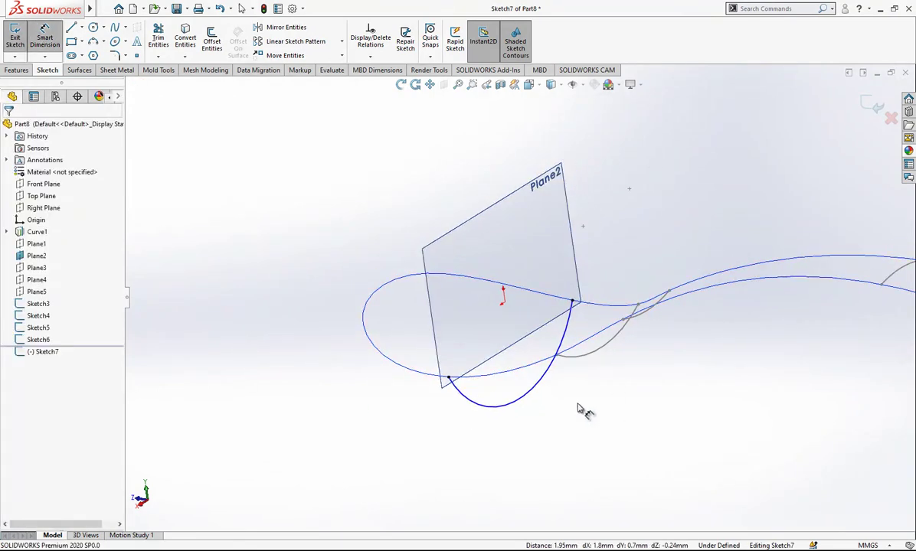
click(536, 390)
click(528, 394)
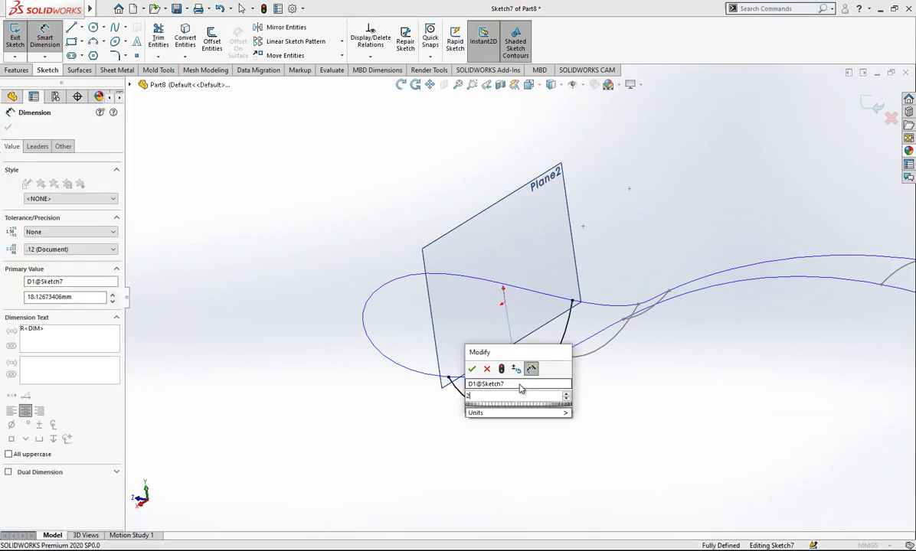
text(22)
key(Return)
Finish the Plane2 arc sketch and hide Plane2.
scroll(506, 300, down, 3)
click(433, 333)
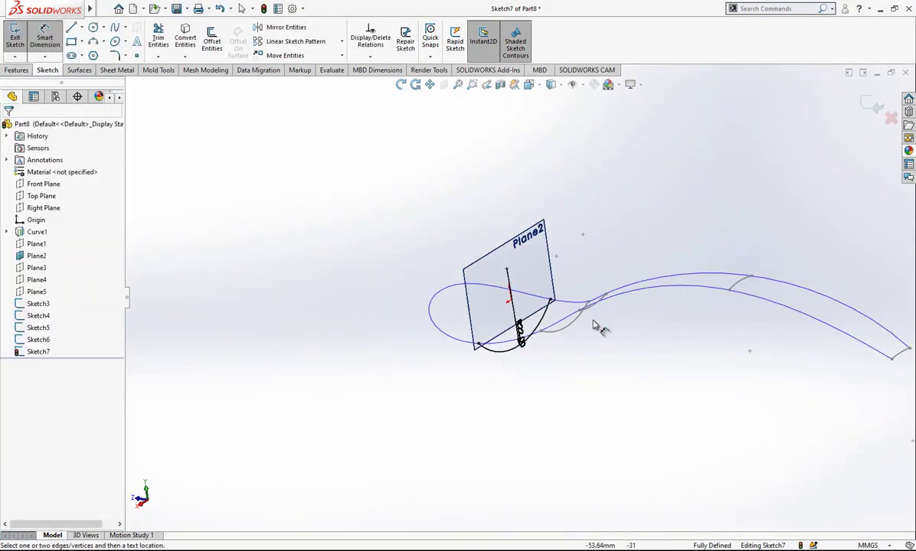
scroll(613, 325, down, 2)
click(874, 108)
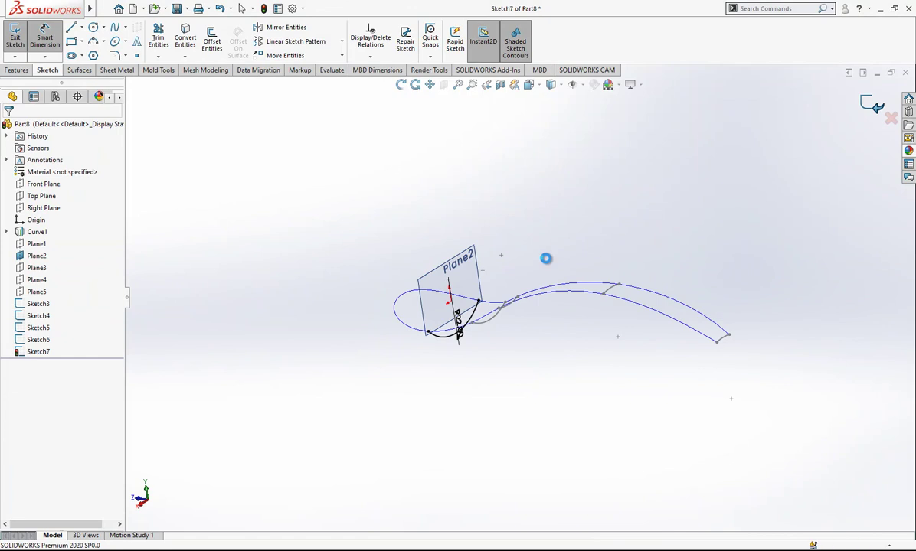
click(404, 264)
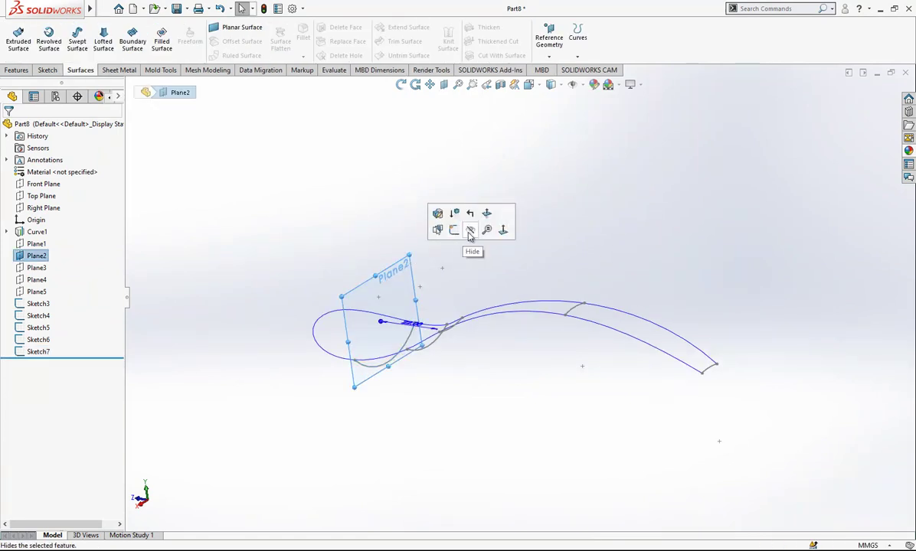
click(470, 233)
Start a Filled Surface with Curve1 and the handle-end arc Sketch3 as the patch boundary, using Contact edge settings.
middle_drag(472, 256, 405, 234)
click(163, 40)
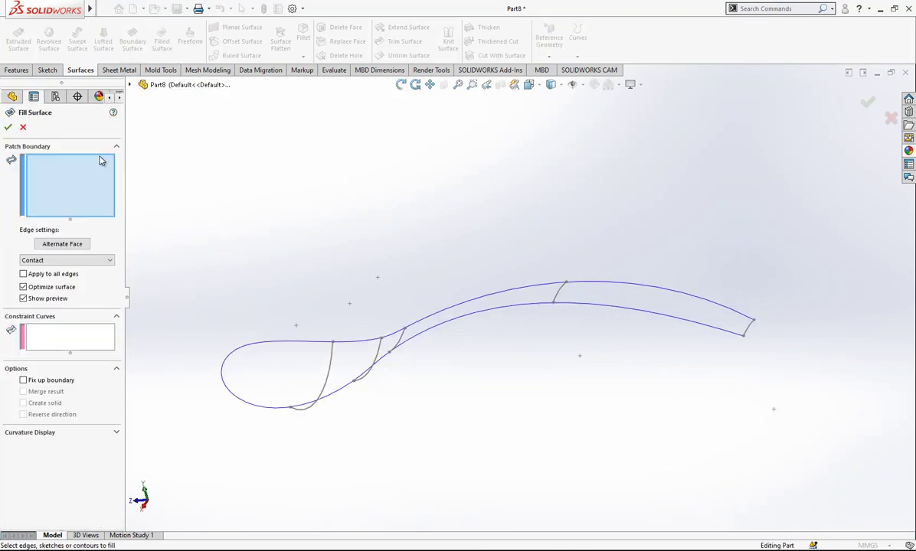
click(303, 346)
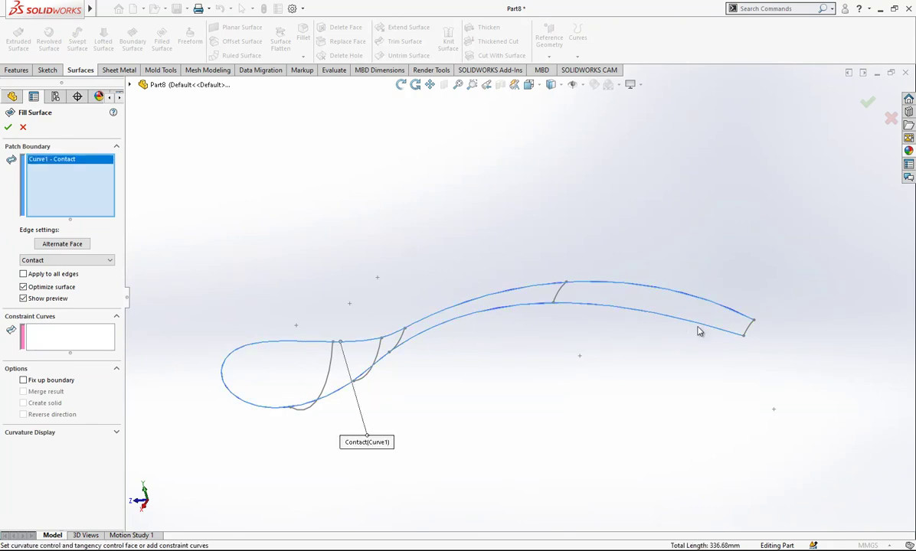
scroll(698, 331, down, 2)
click(744, 317)
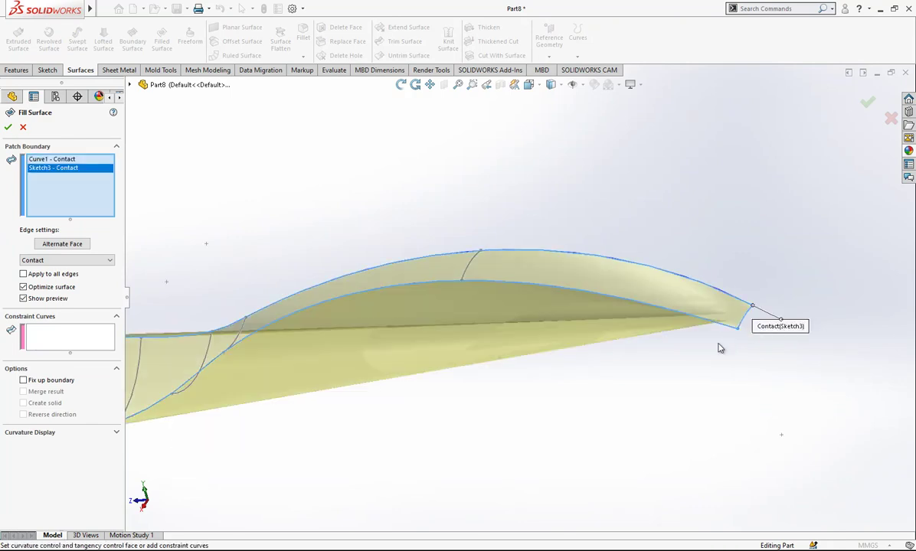
mouse_move(720, 348)
middle_down()
mouse_move(535, 343)
mouse_move(516, 417)
mouse_move(583, 258)
mouse_move(625, 257)
mouse_move(569, 328)
mouse_move(563, 367)
middle_up()
scroll(489, 306, down, 1)
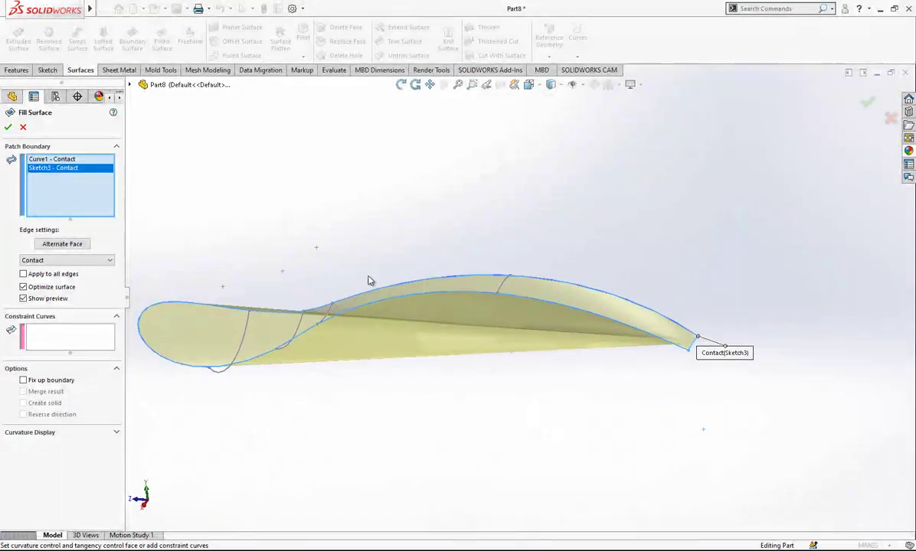
Add the arcs Sketch7, Sketch6, Sketch5 and Sketch4 as constraint curves and create the filled surface.
click(40, 338)
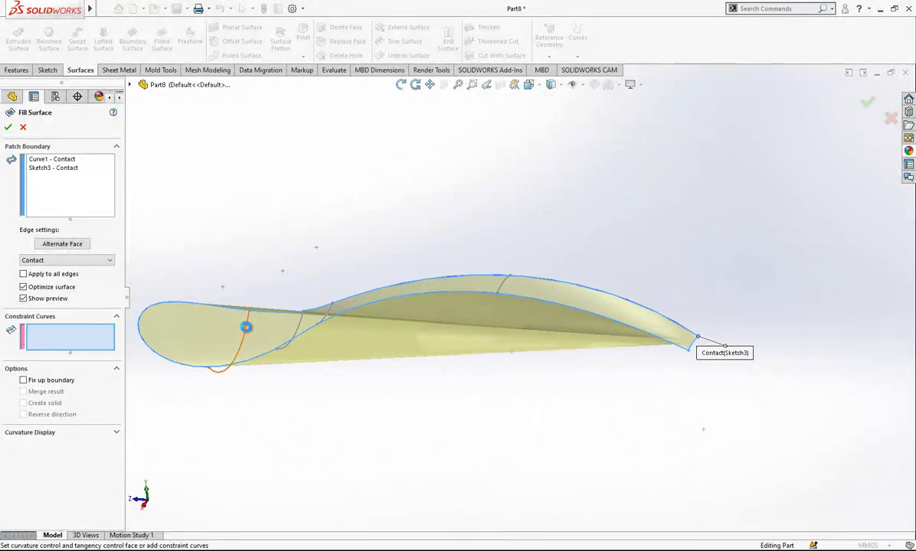
click(245, 327)
click(303, 325)
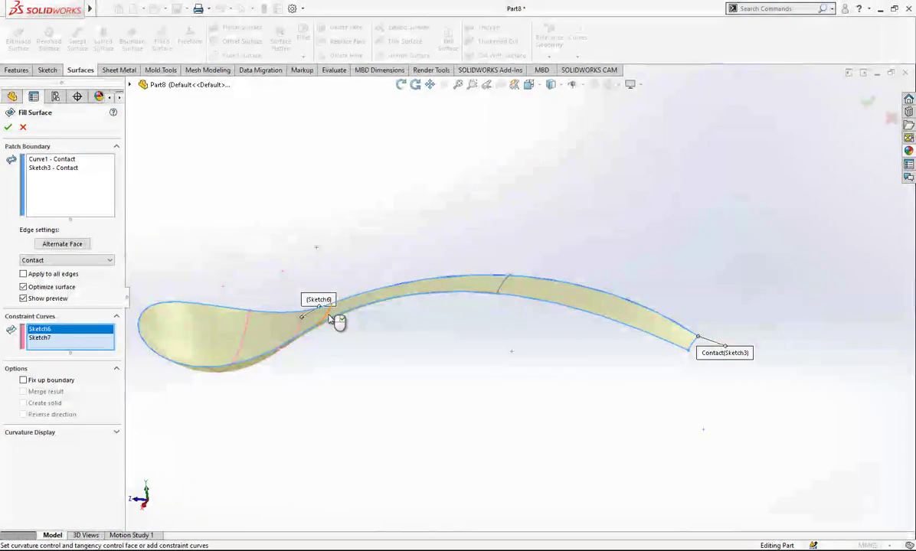
click(512, 288)
click(503, 292)
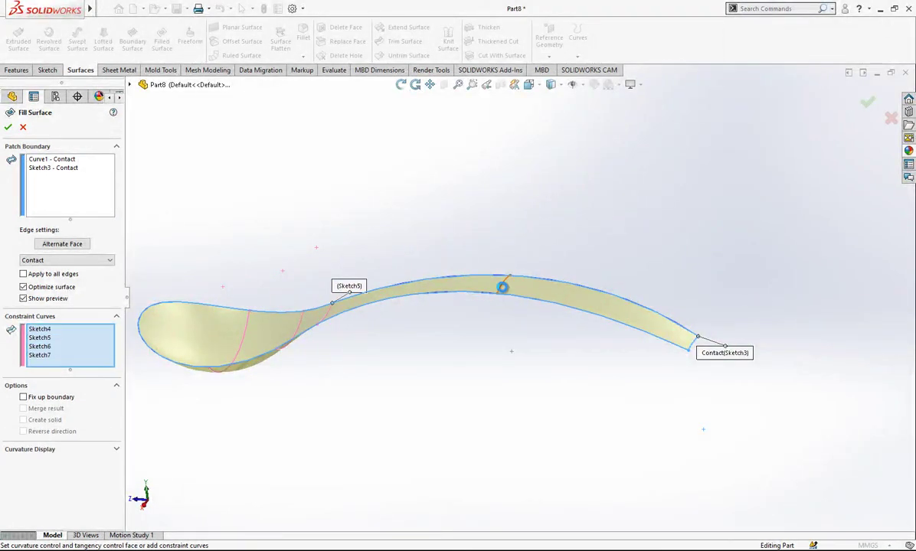
mouse_move(544, 299)
middle_down()
mouse_move(588, 260)
mouse_move(622, 247)
mouse_move(573, 286)
mouse_move(548, 236)
middle_up()
scroll(546, 232, down, 1)
scroll(512, 351, up, 3)
middle_drag(511, 352, 236, 254)
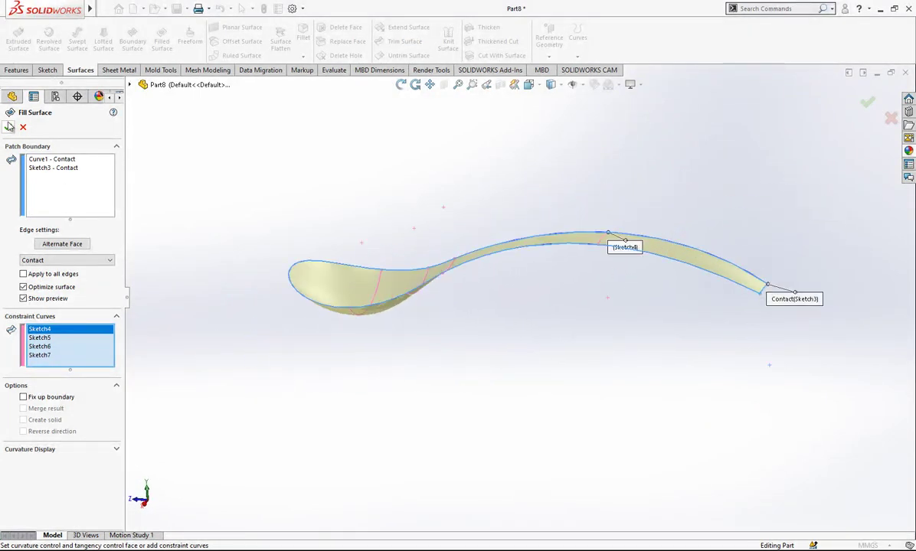
key(Return)
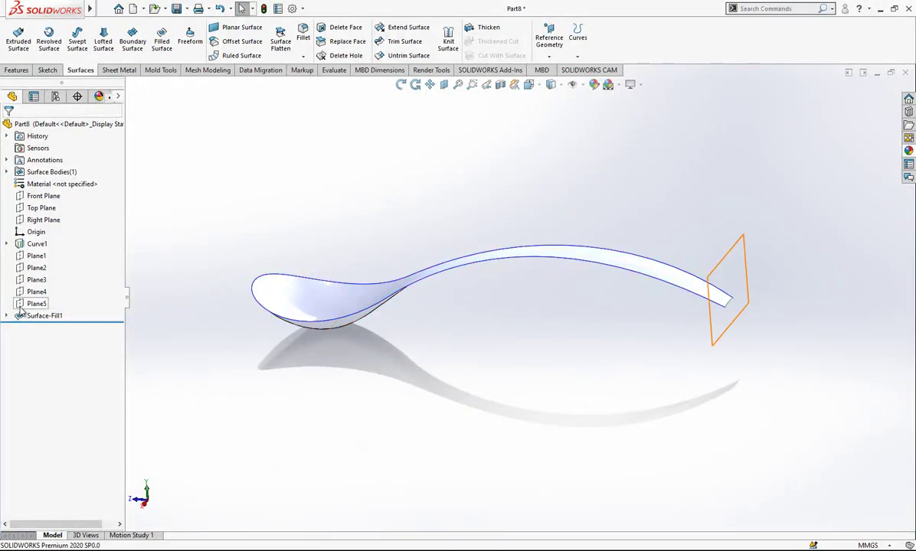
Hide the projected outline Curve1.
click(37, 246)
click(49, 227)
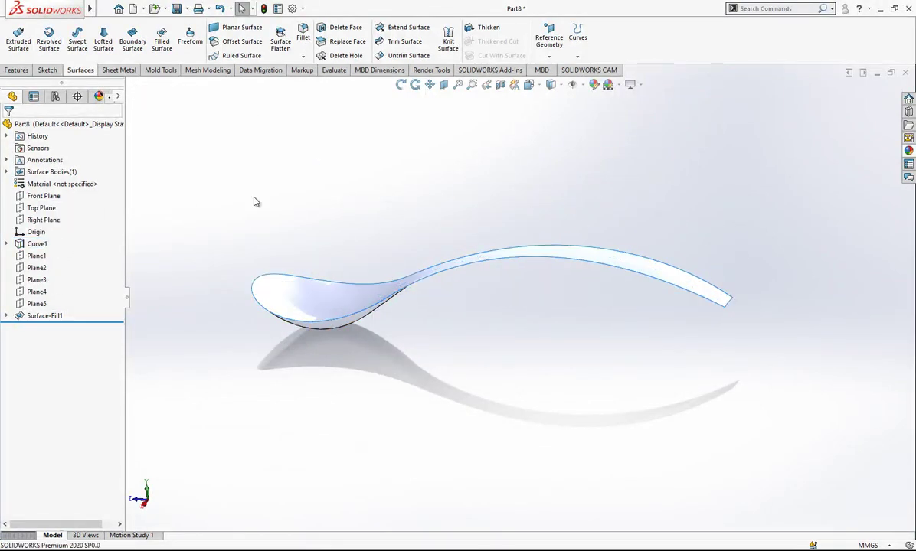
Group Curve1 and Plane1 through Plane5 in a new folder named Auxillary Objects, and expand Surface-Fill1 to show its sketches.
scroll(110, 285, up, 1)
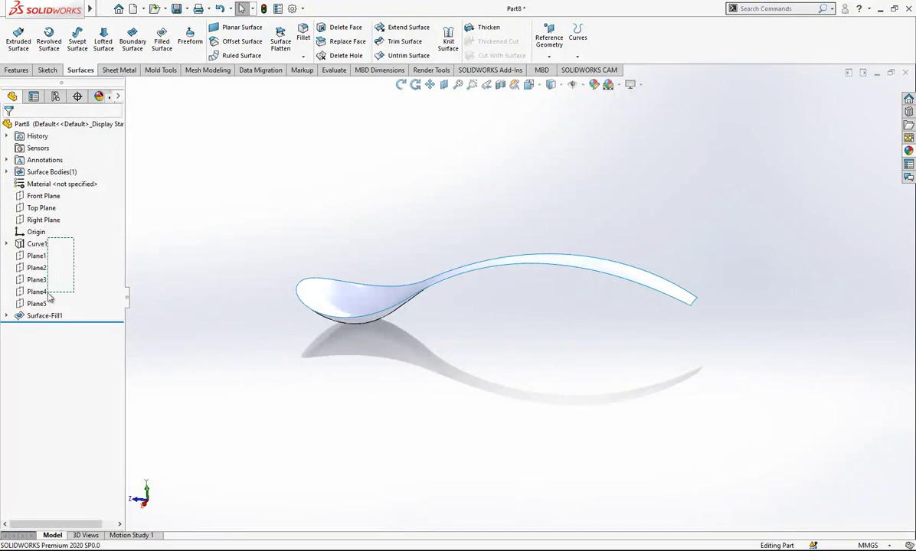
drag(36, 306, 36, 308)
right_click(36, 307)
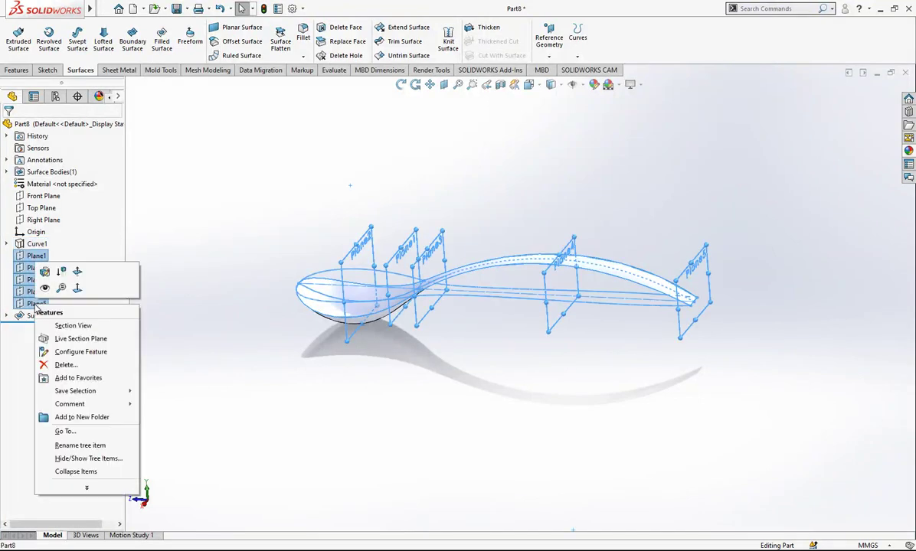
click(90, 416)
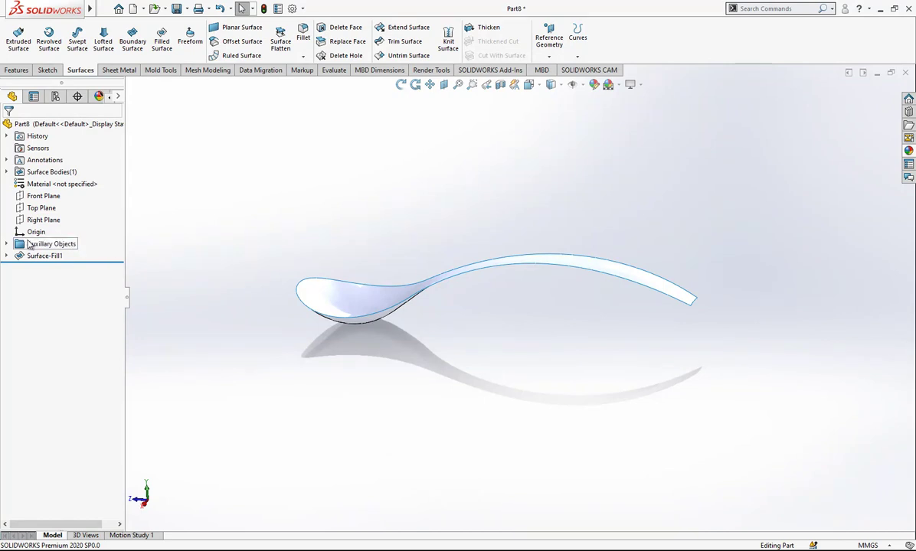
click(6, 256)
click(29, 257)
click(389, 193)
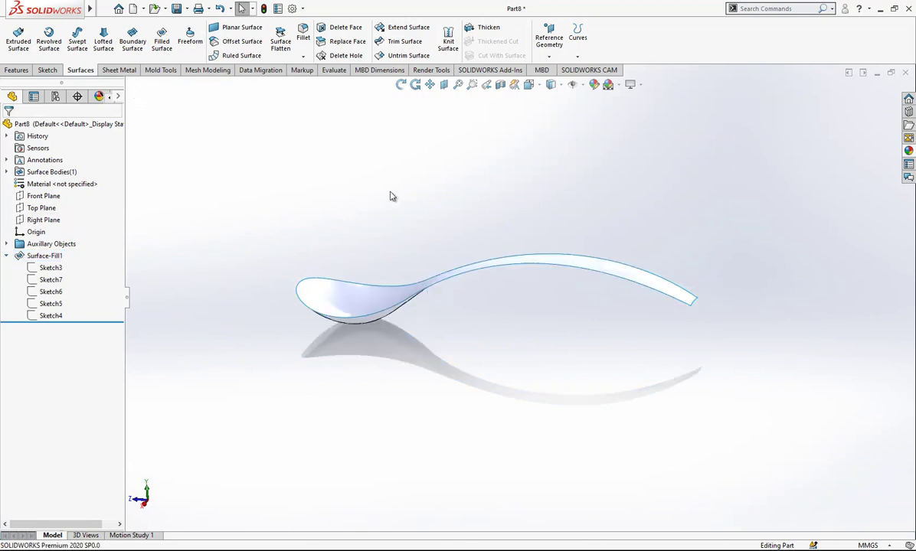
Thicken the filled spoon surface by 0.75 mm on both sides.
scroll(443, 197, down, 1)
click(470, 27)
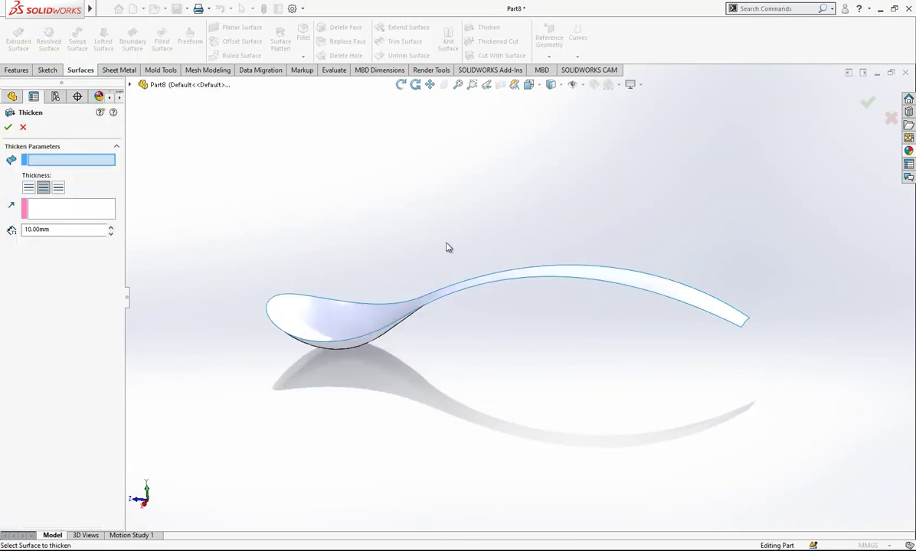
click(451, 293)
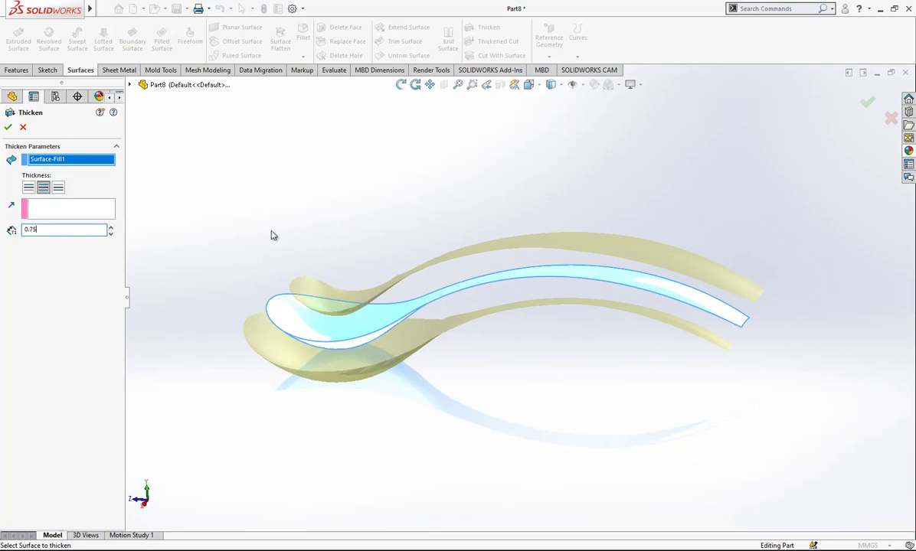
key(Return)
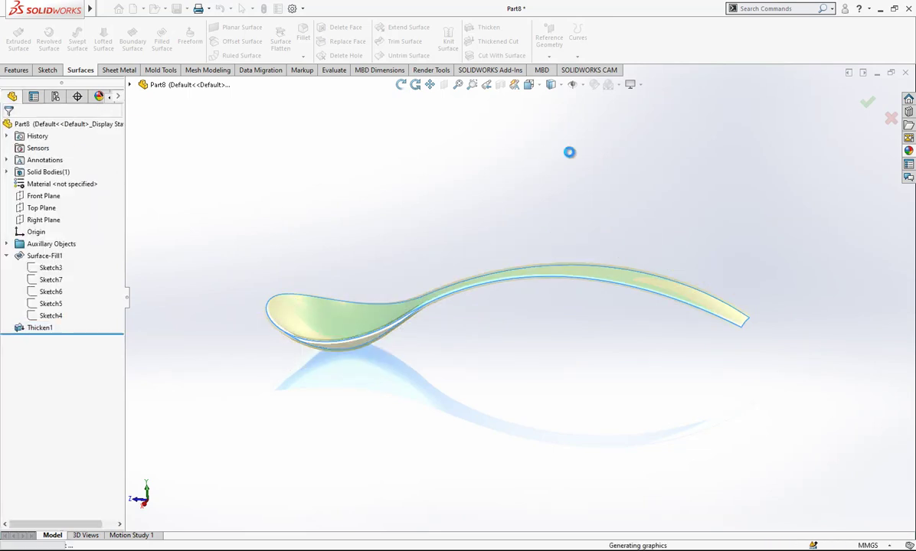
Fillet the two short corner edges at the handle's end with a 4 mm radius.
middle_drag(755, 313, 741, 331)
scroll(740, 331, down, 1)
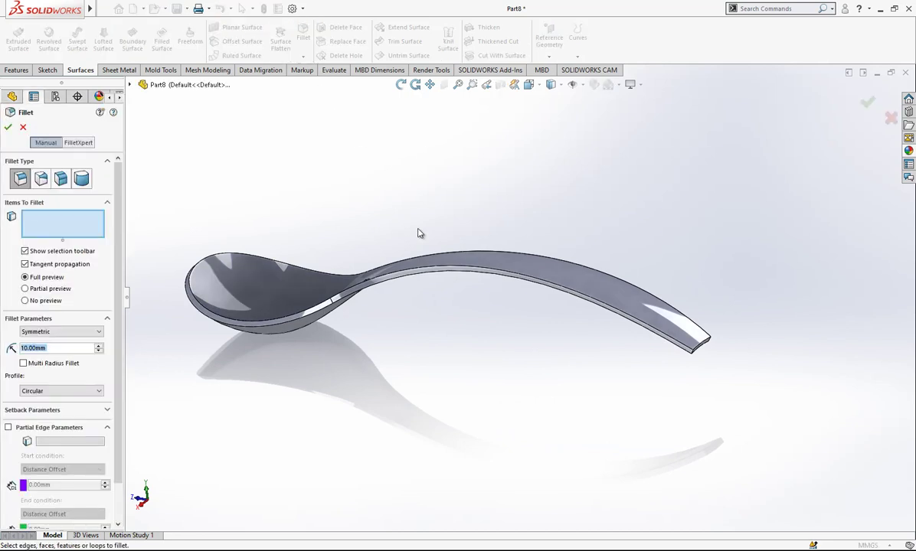
text(4)
scroll(708, 343, down, 4)
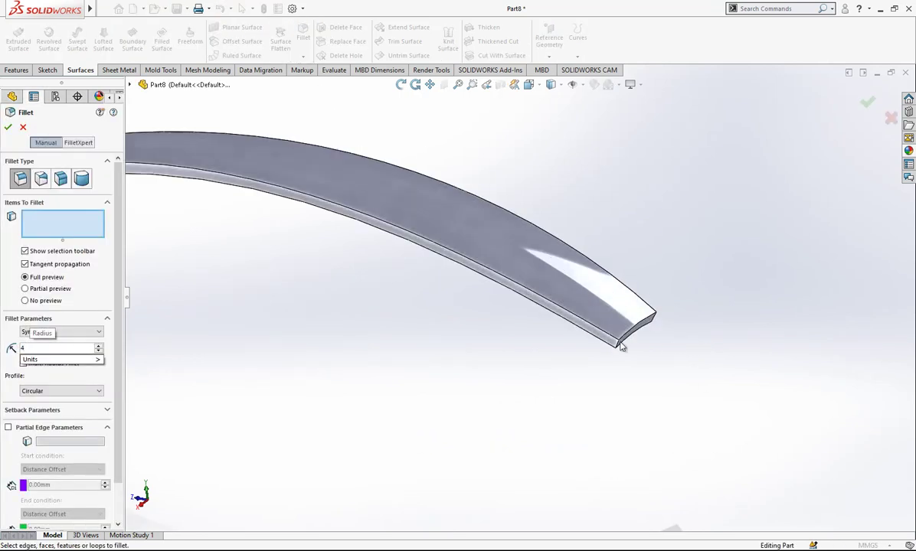
click(617, 346)
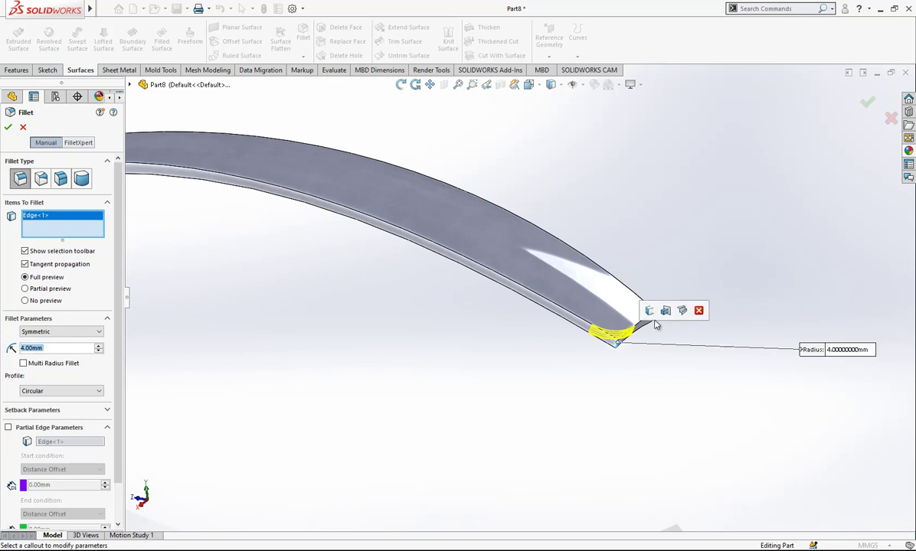
scroll(651, 325, up, 5)
scroll(646, 322, down, 3)
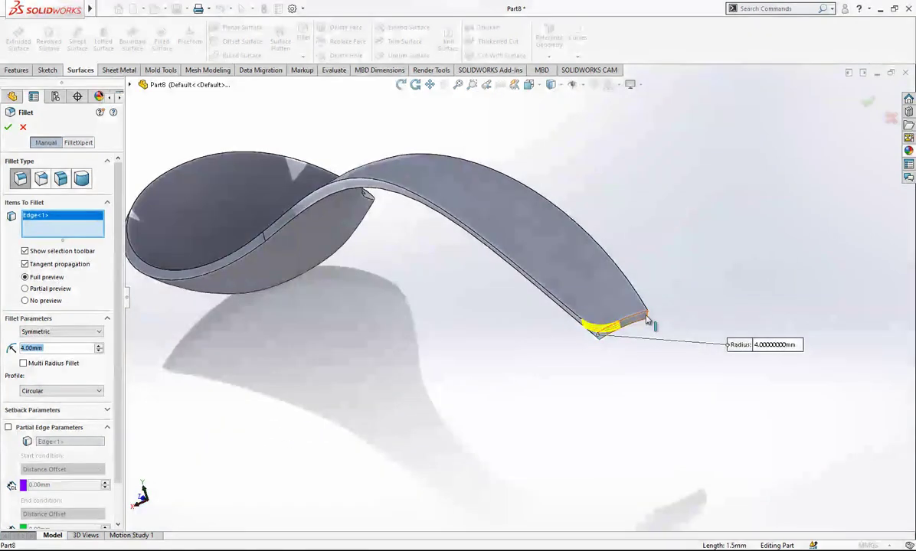
click(648, 318)
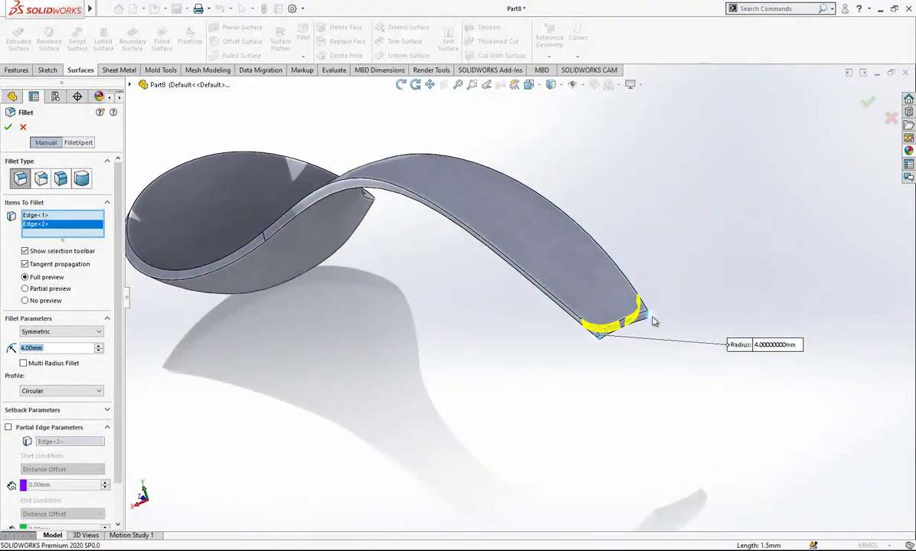
key(Return)
Add a 0.75 mm circular fillet around the spoon's rim on both the inner and outer faces.
middle_drag(677, 333, 269, 166)
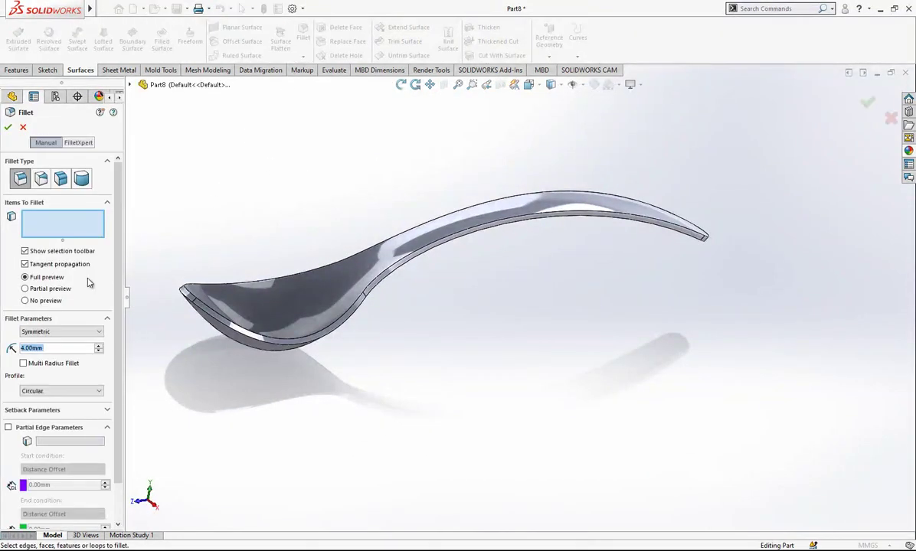
text(0.75)
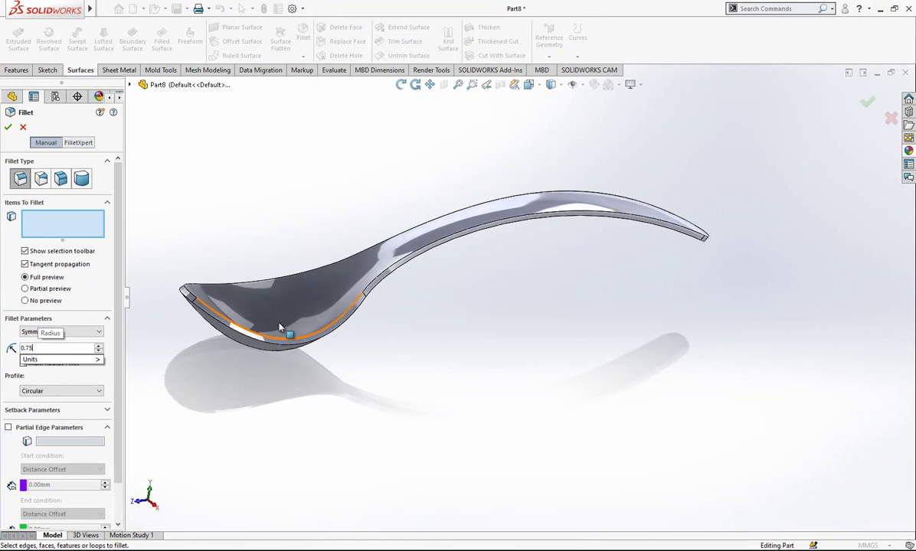
key(Return)
click(381, 278)
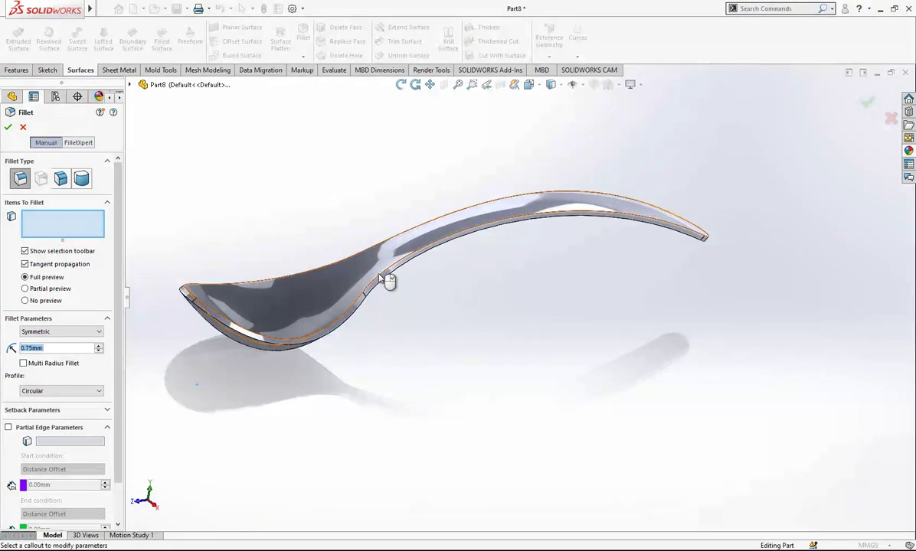
middle_drag(363, 307, 335, 223)
click(288, 287)
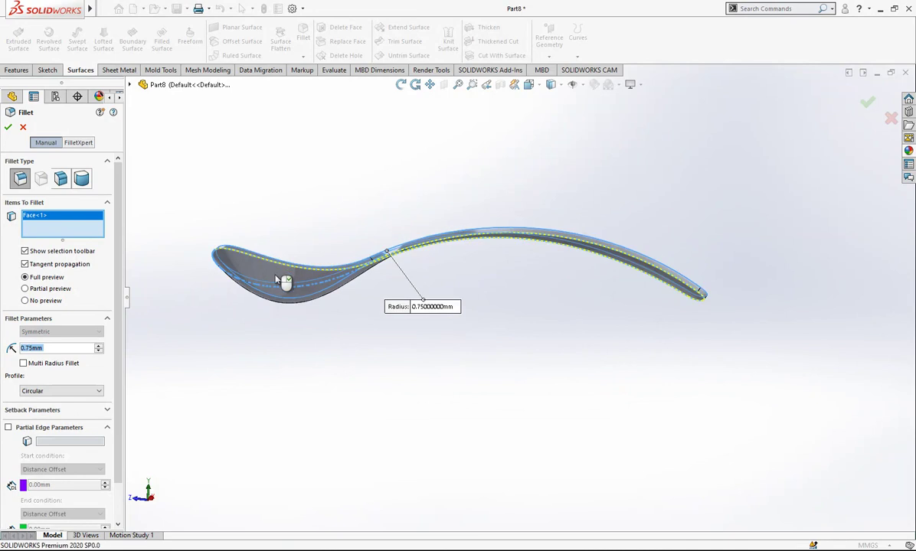
click(277, 279)
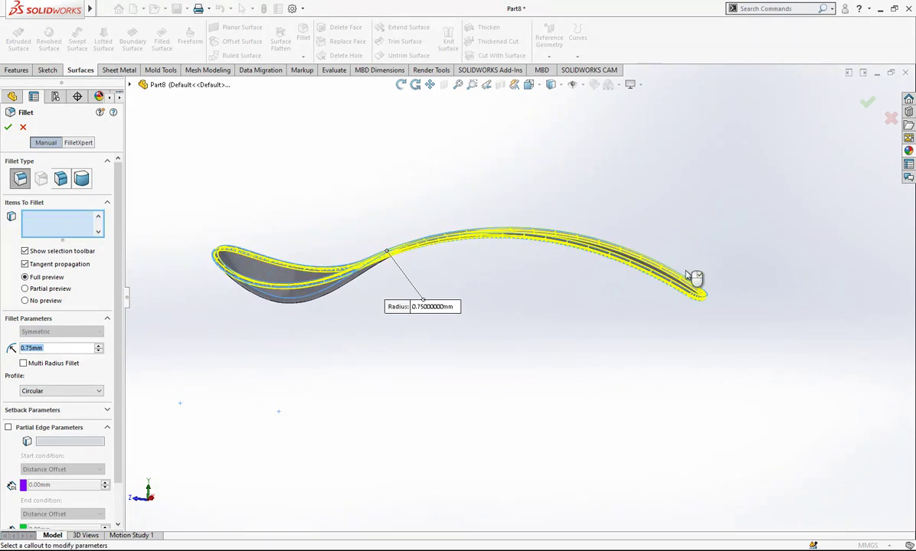
click(718, 304)
scroll(711, 305, down, 5)
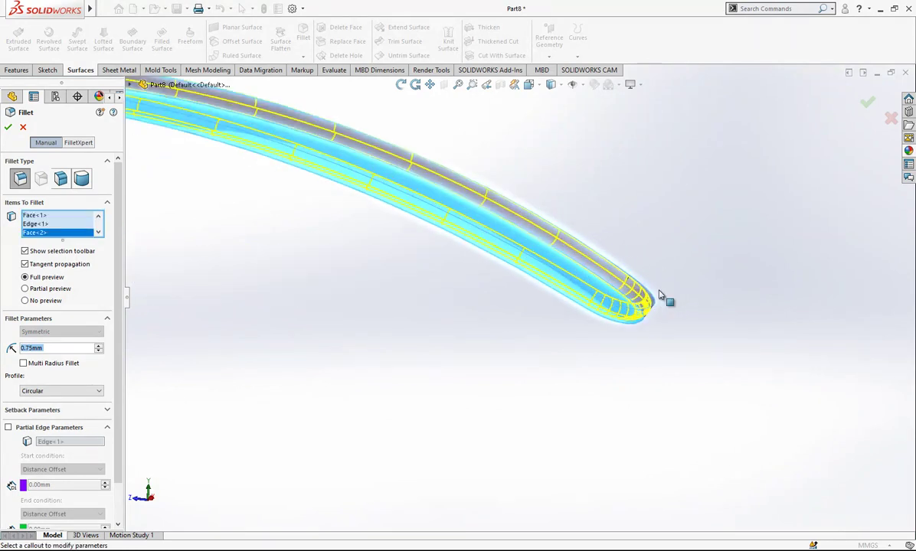
middle_drag(665, 300, 552, 315)
click(629, 264)
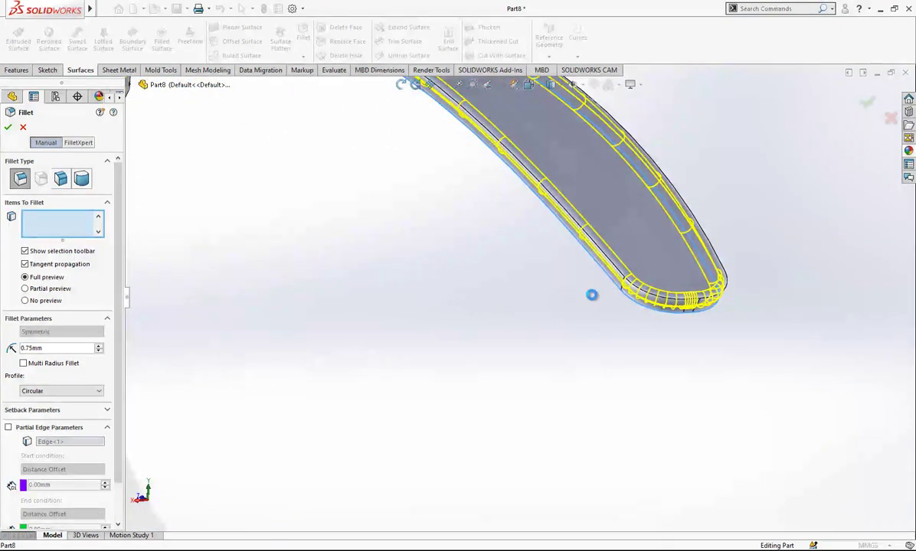
key(Return)
Collapse the Surface-Fill1 feature in the feature tree.
scroll(562, 357, up, 5)
middle_drag(415, 231, 483, 274)
scroll(284, 282, down, 5)
scroll(492, 323, up, 4)
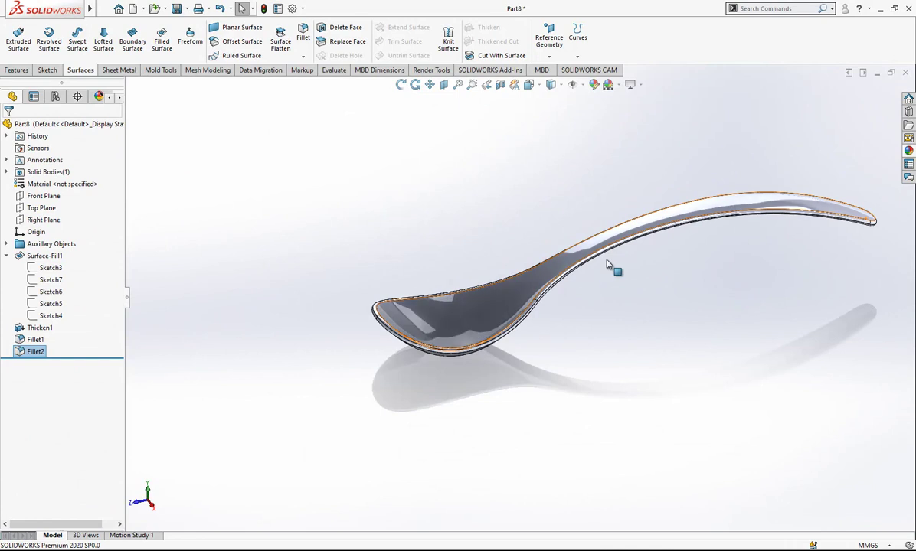
click(7, 255)
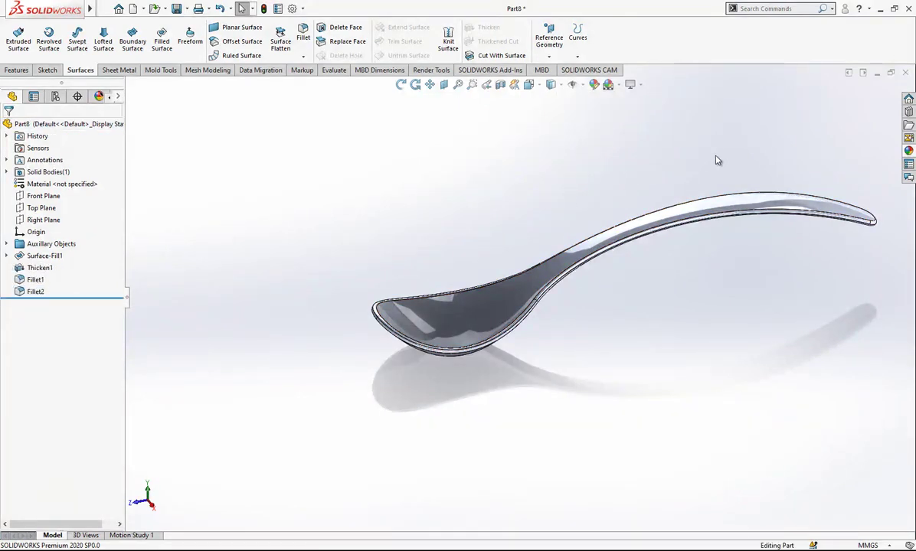
Apply the chromium plate metal appearance to the whole spoon body.
click(909, 152)
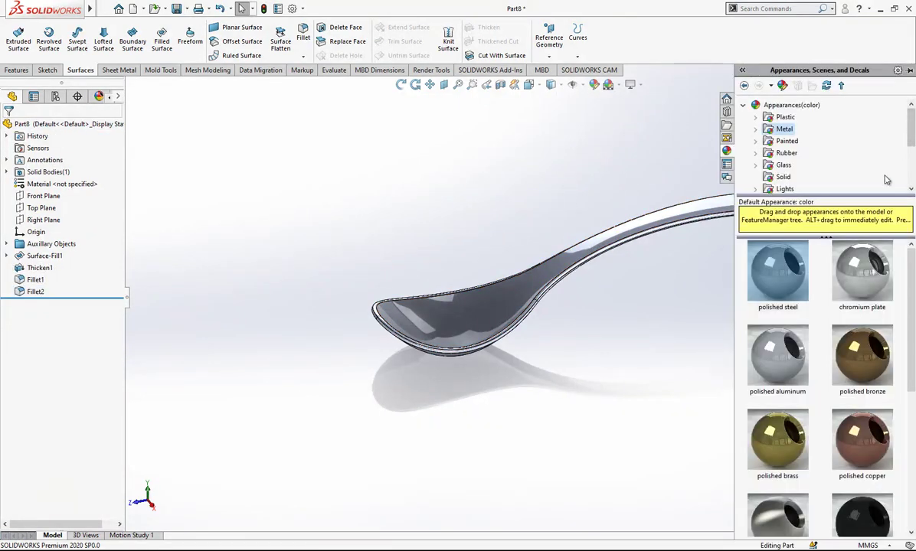
click(591, 162)
click(909, 151)
drag(865, 285, 545, 243)
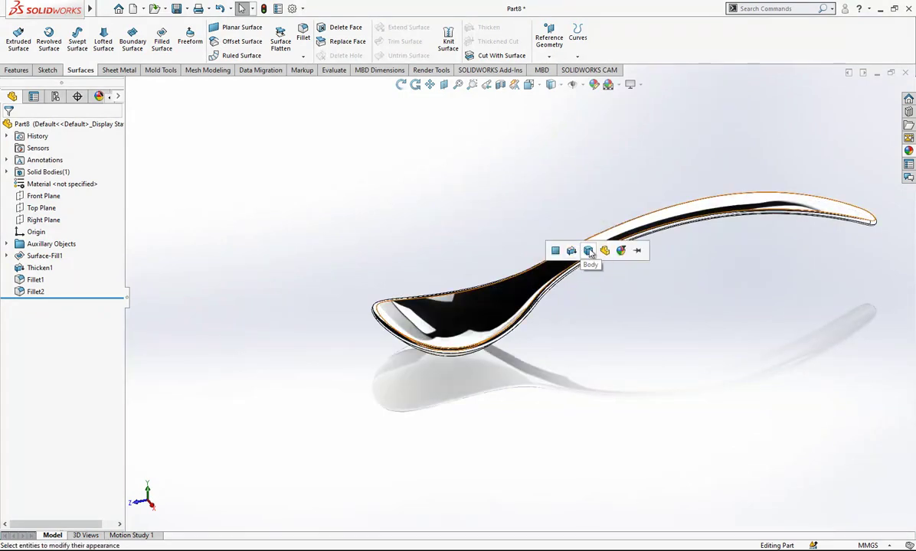
click(589, 253)
middle_drag(595, 259, 801, 231)
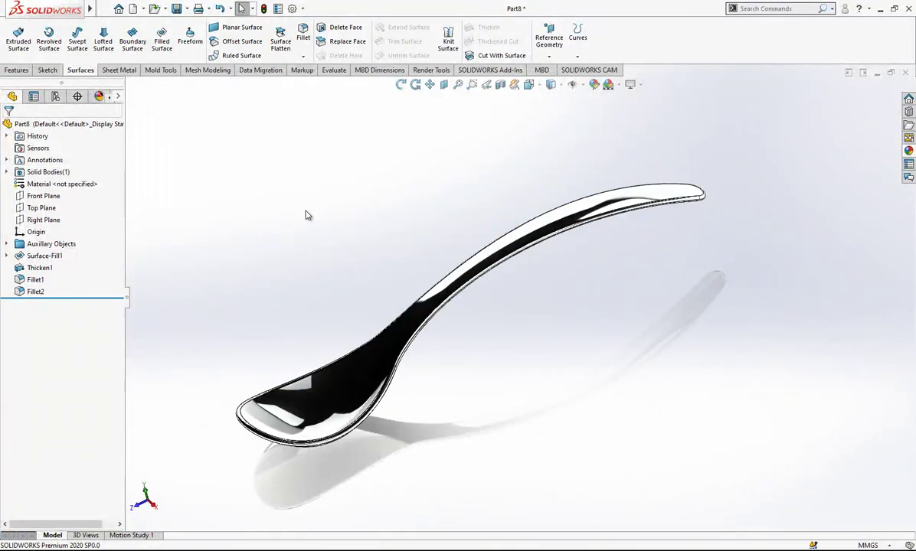
middle_drag(424, 218, 459, 249)
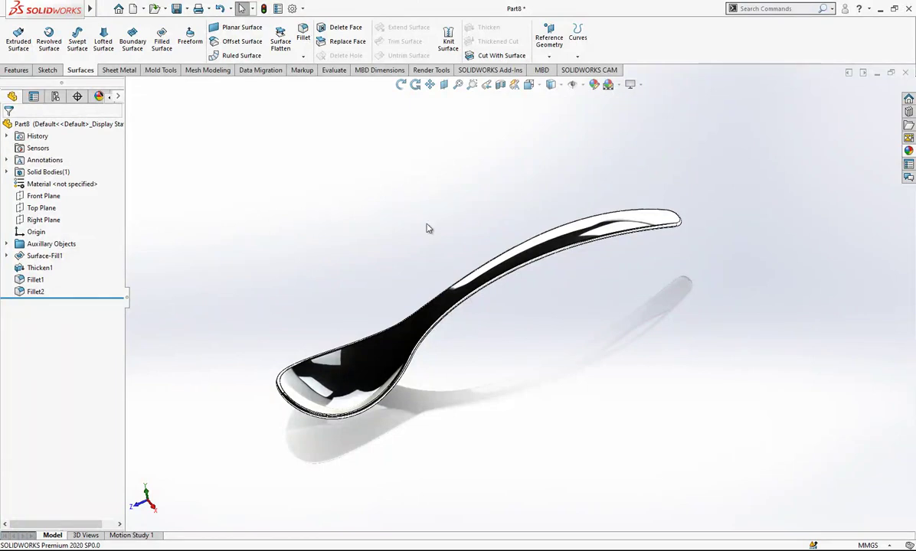
click(578, 37)
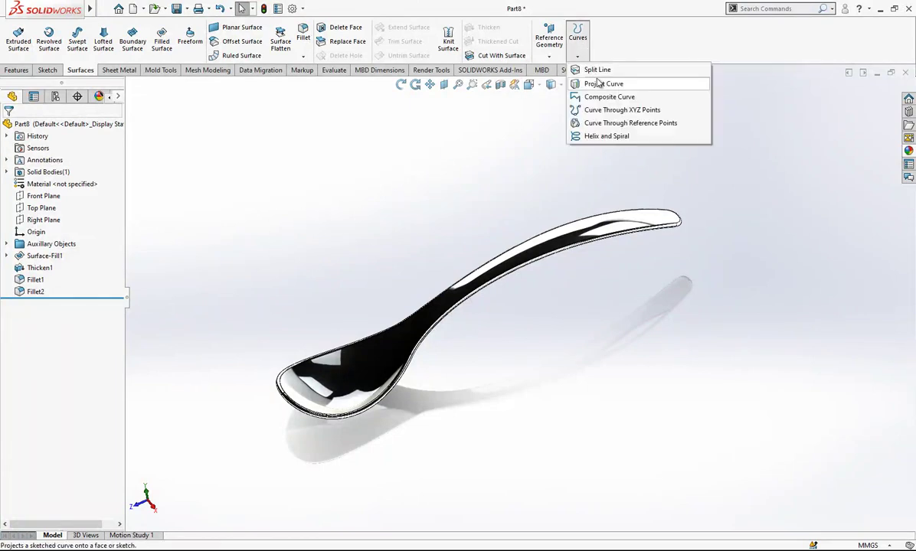
scroll(378, 376, down, 2)
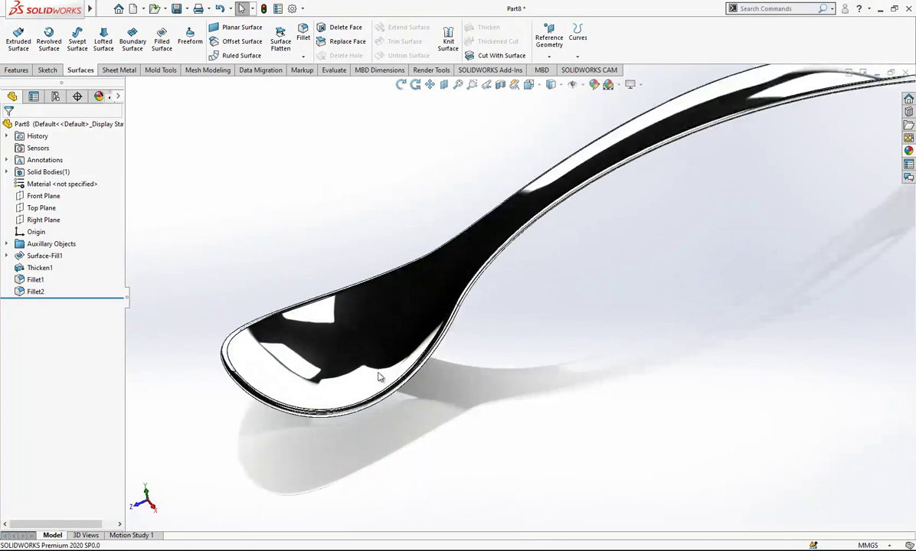
scroll(378, 376, up, 2)
middle_drag(378, 374, 432, 329)
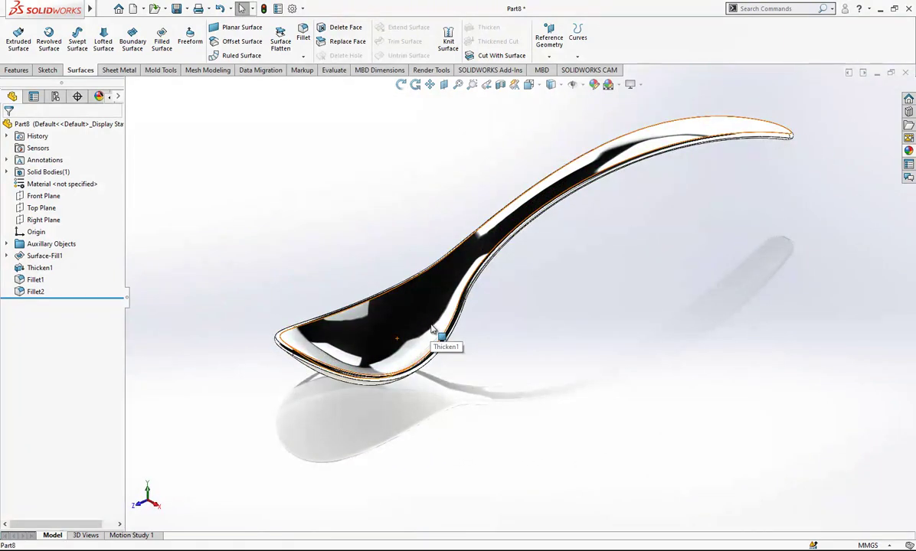